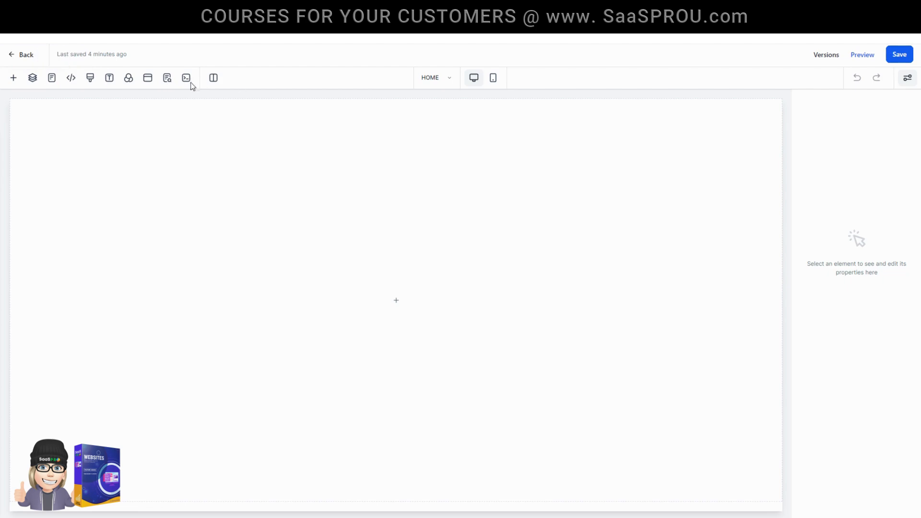
Step: Review the available section types, page layers, page list, header tracking code and custom CSS editors
{"action": "left_click", "coordinate": [14, 78]}
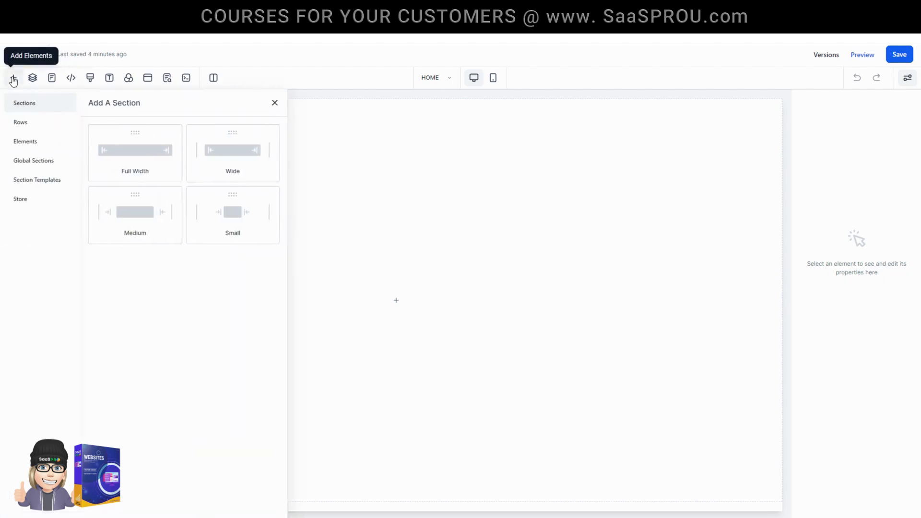
{"action": "left_click", "coordinate": [32, 78]}
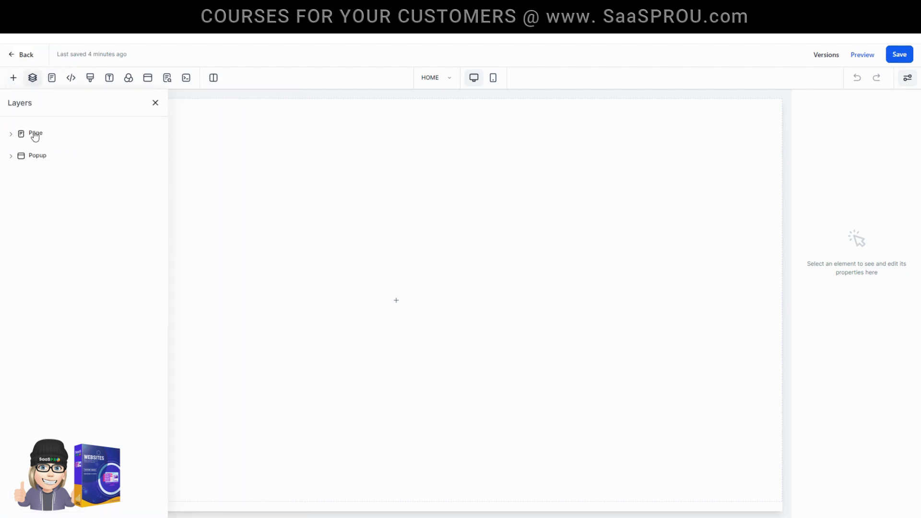
{"action": "left_click", "coordinate": [51, 79]}
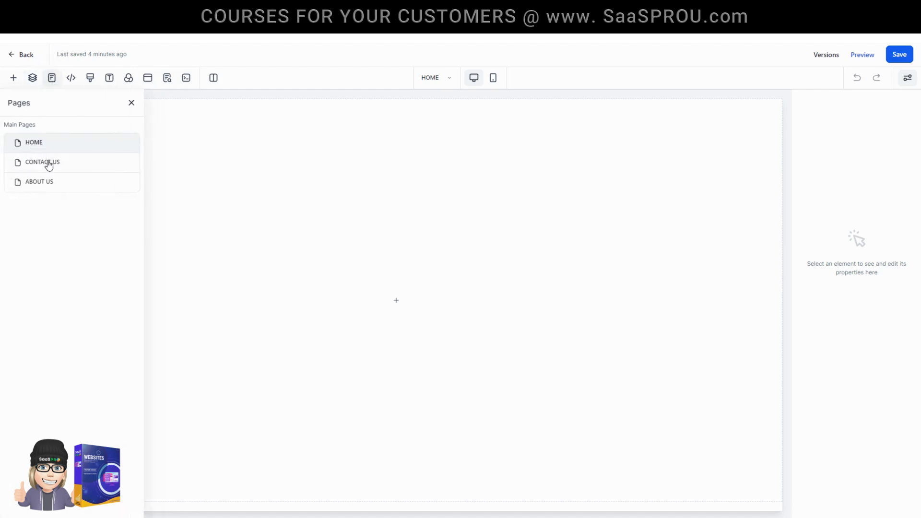
{"action": "left_click", "coordinate": [72, 79]}
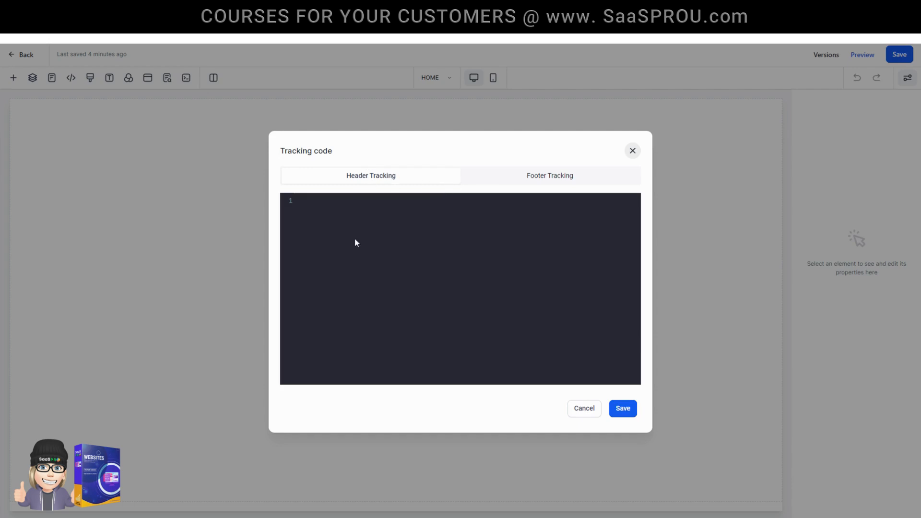
{"action": "left_click", "coordinate": [632, 151]}
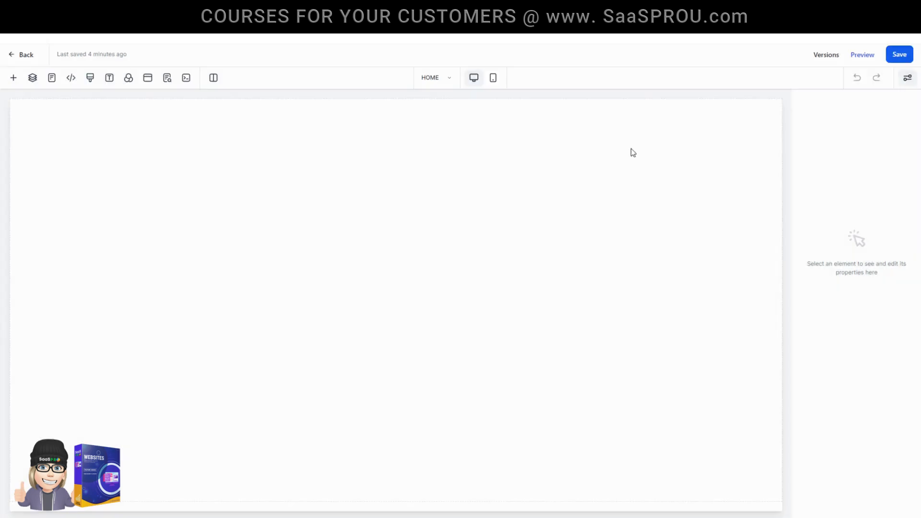
{"action": "left_click", "coordinate": [91, 80]}
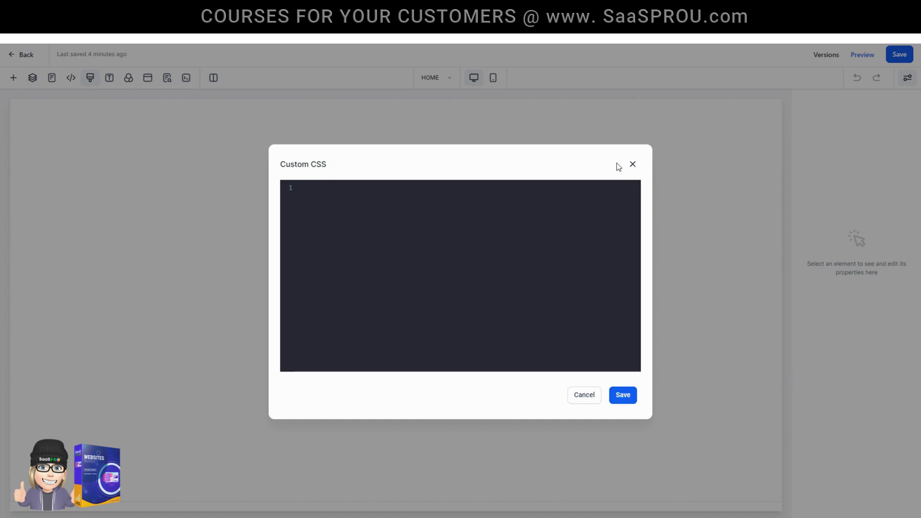
Step: Review the typography settings and browse the Google fonts offered for the headline and content fonts
{"action": "left_click", "coordinate": [110, 79]}
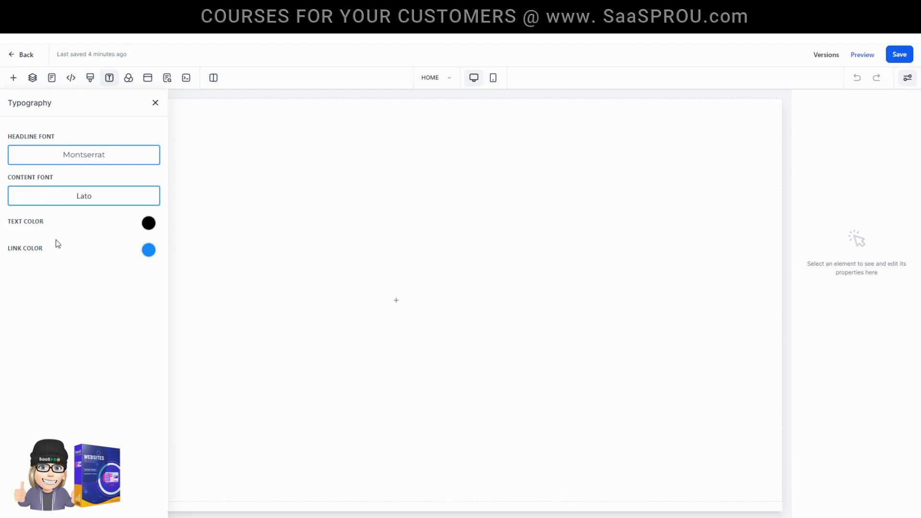
{"action": "left_click", "coordinate": [23, 152]}
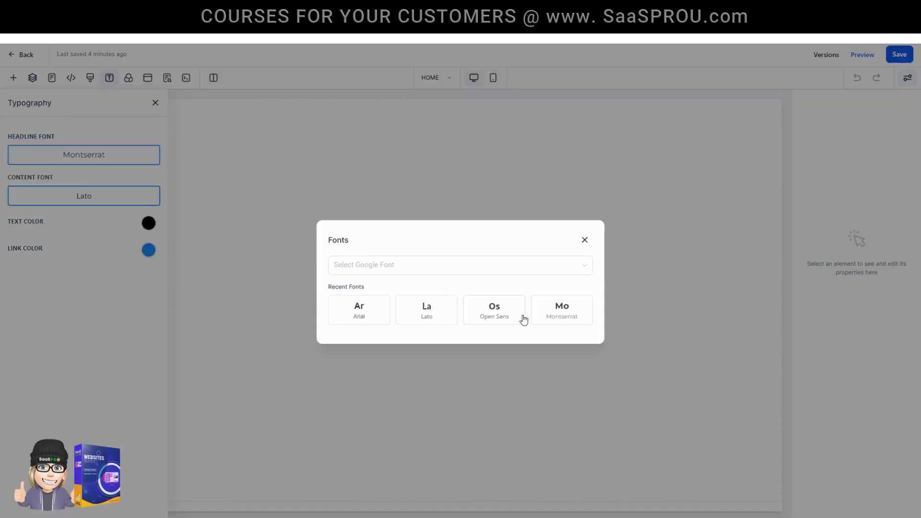
{"action": "left_click", "coordinate": [584, 264]}
{"action": "scroll", "coordinate": [369, 346], "scroll_direction": "down", "scroll_amount": 5}
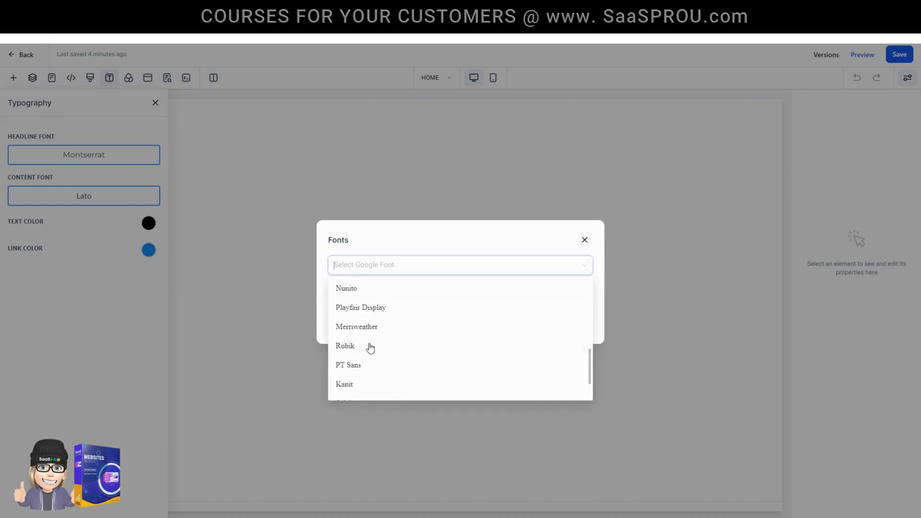
{"action": "scroll", "coordinate": [369, 344], "scroll_direction": "up", "scroll_amount": 3}
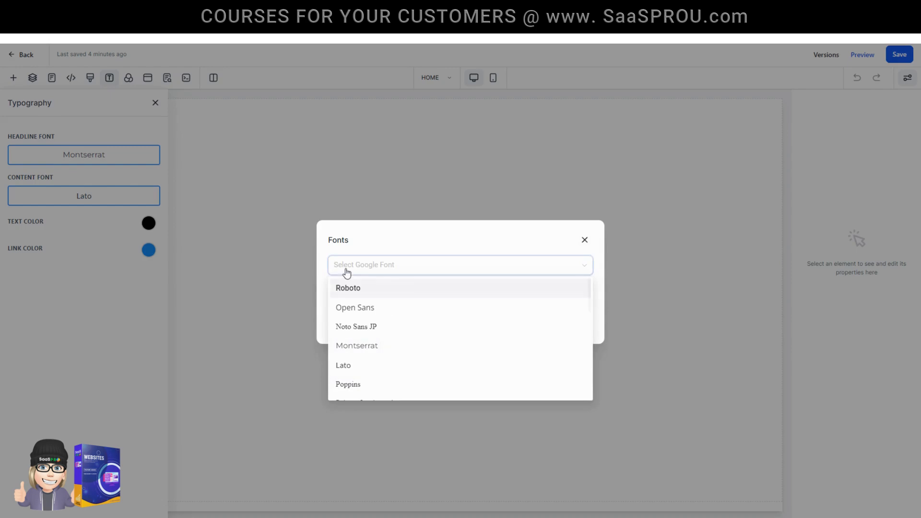
{"action": "left_click", "coordinate": [584, 240]}
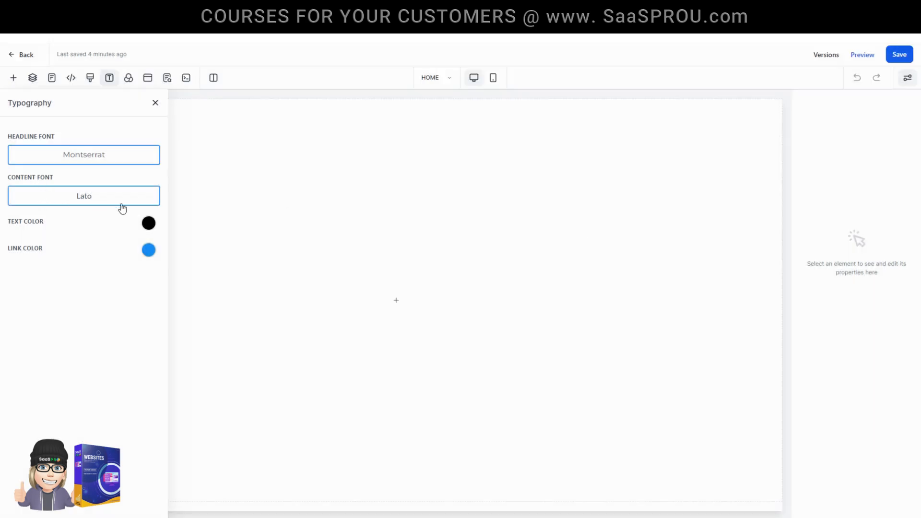
{"action": "left_click", "coordinate": [88, 202]}
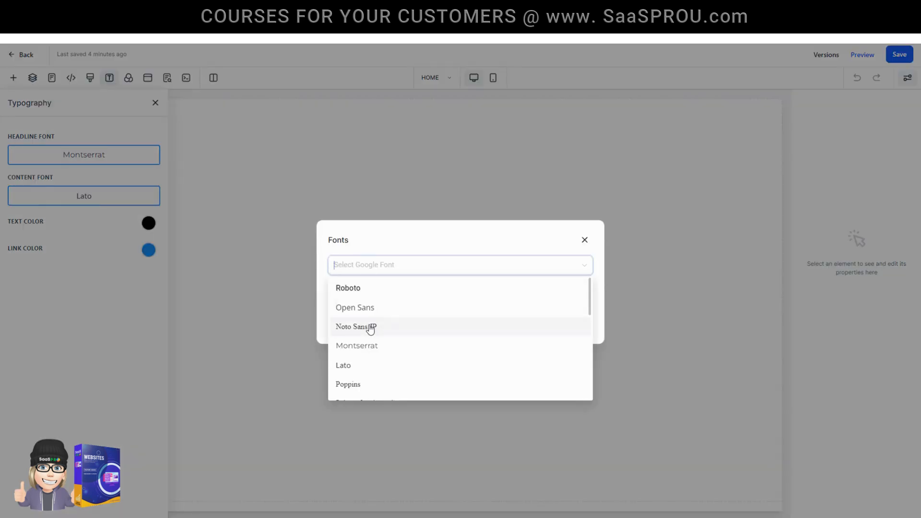
{"action": "left_click", "coordinate": [584, 240]}
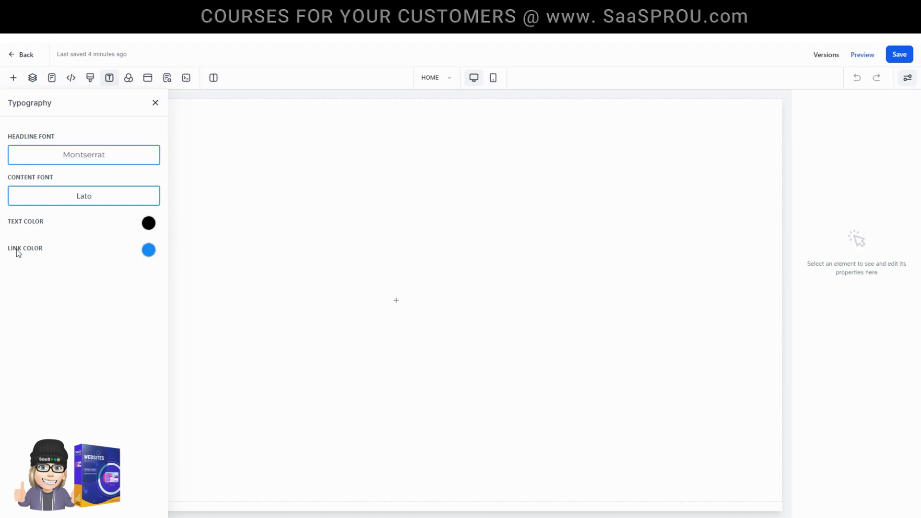
Step: Set the page's link color to orange and try to save the page
{"action": "left_click", "coordinate": [148, 254]}
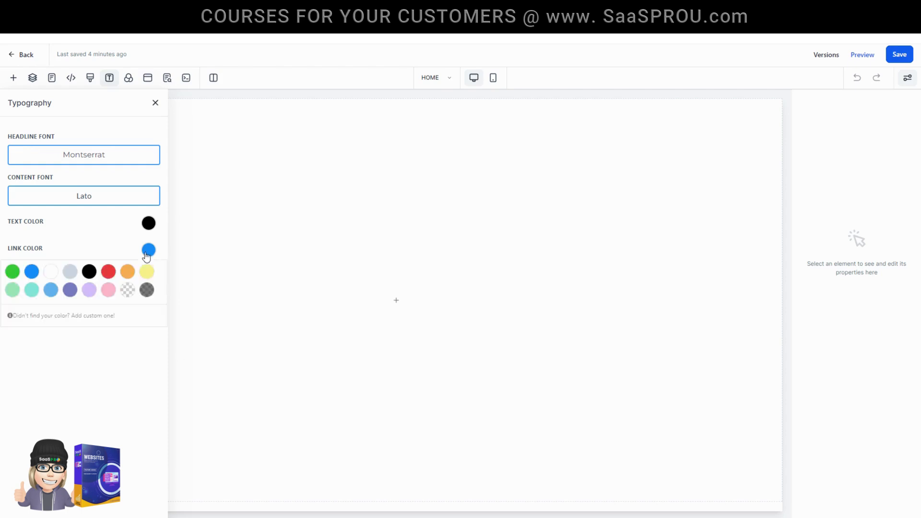
{"action": "left_click", "coordinate": [129, 273]}
{"action": "left_click", "coordinate": [904, 55]}
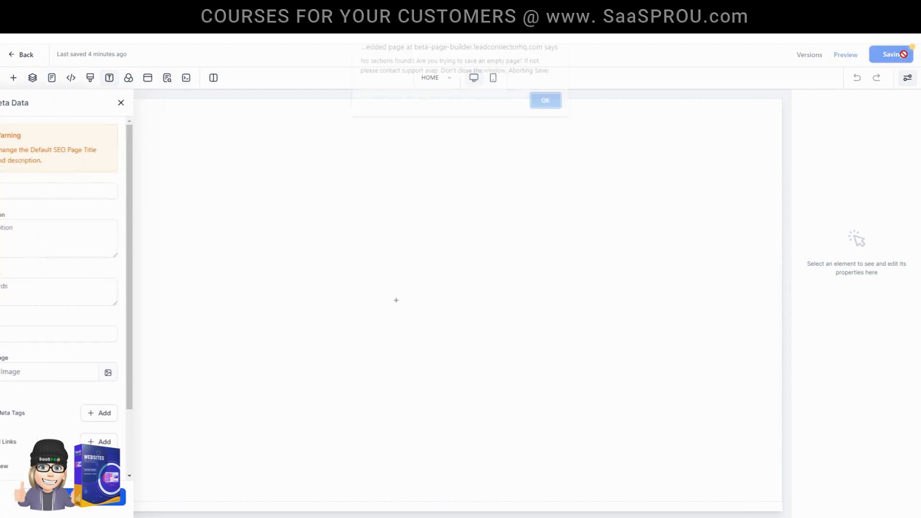
{"action": "left_click", "coordinate": [544, 107]}
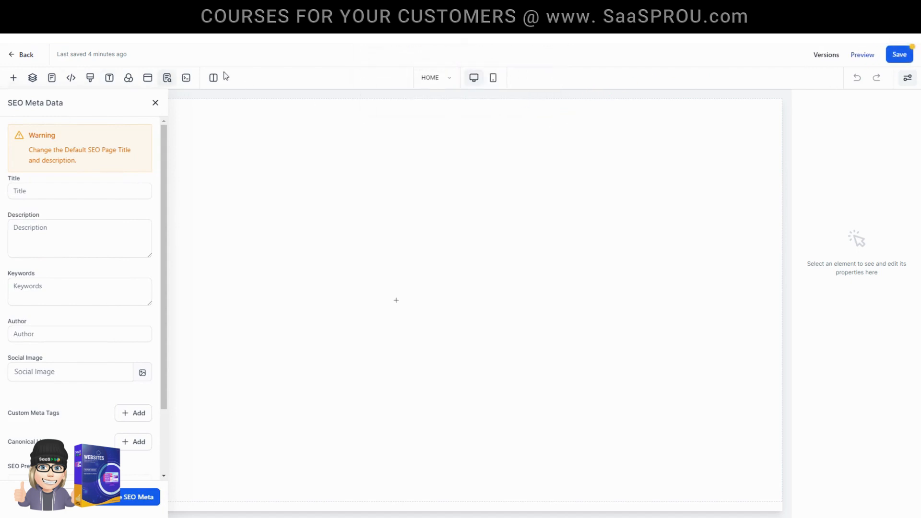
Step: Save the SEO meta data with its fields left blank and try to save the page again
{"action": "left_click", "coordinate": [126, 499]}
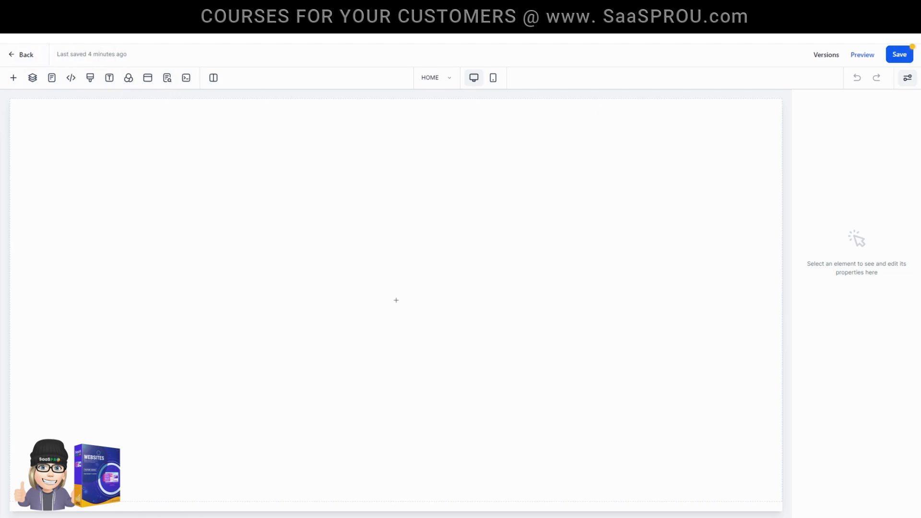
{"action": "left_click", "coordinate": [900, 55]}
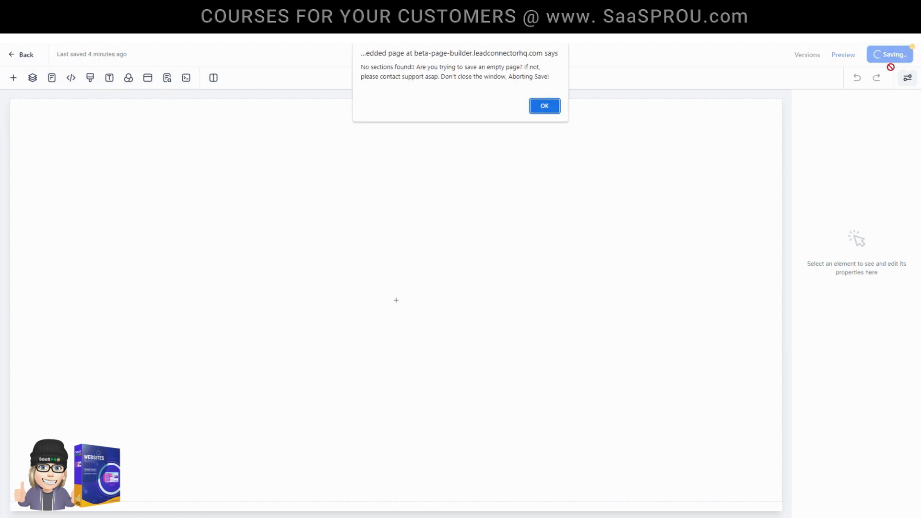
{"action": "left_click", "coordinate": [553, 106]}
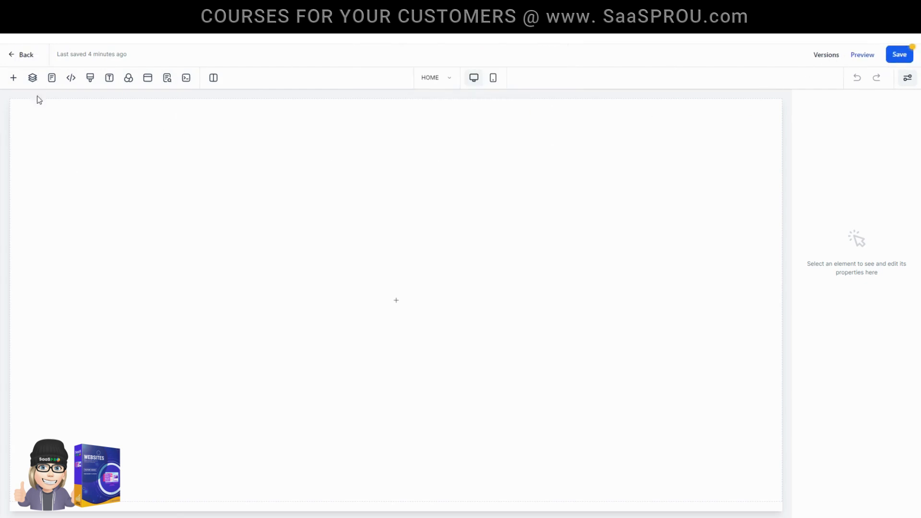
Step: Try a black page background color and set it back to white
{"action": "left_click", "coordinate": [108, 82]}
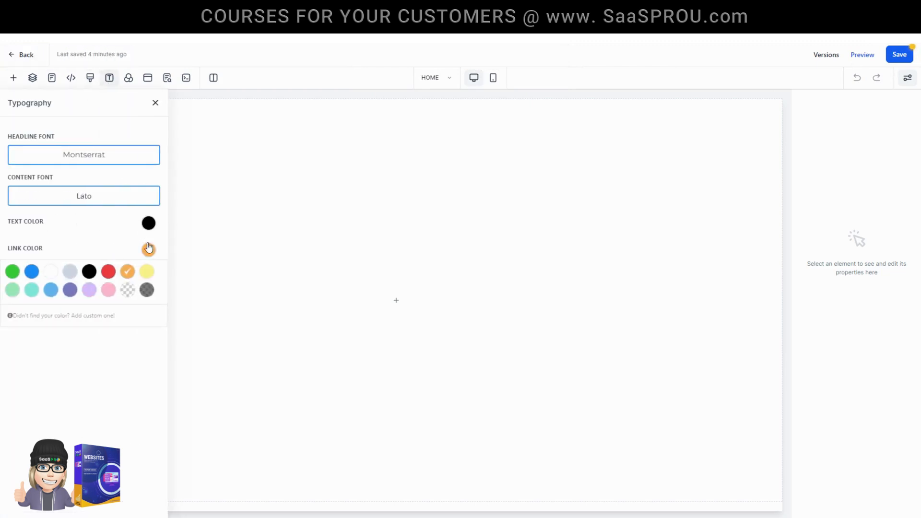
{"action": "left_click", "coordinate": [129, 80]}
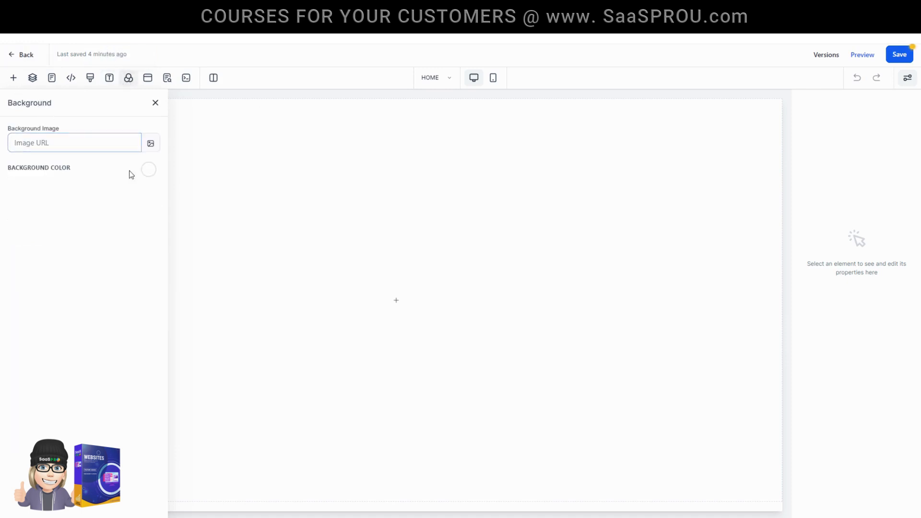
{"action": "left_click", "coordinate": [148, 171]}
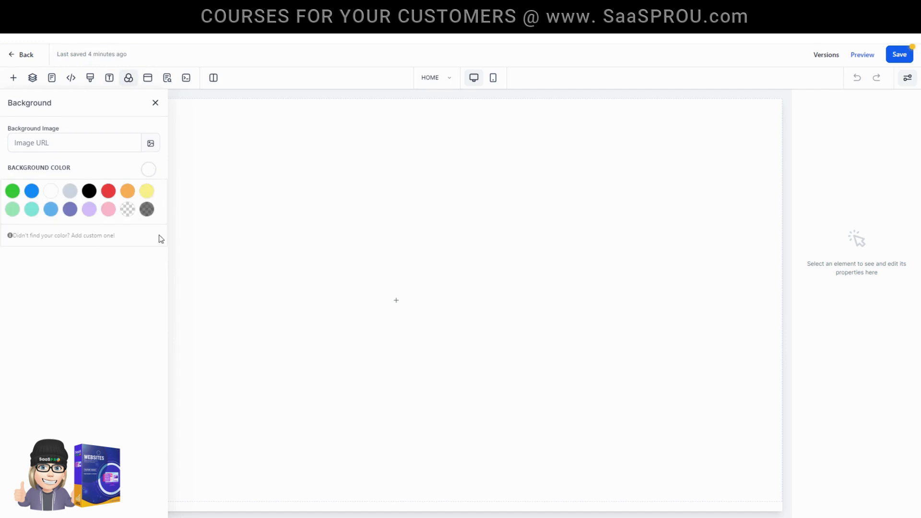
{"action": "left_click", "coordinate": [89, 192]}
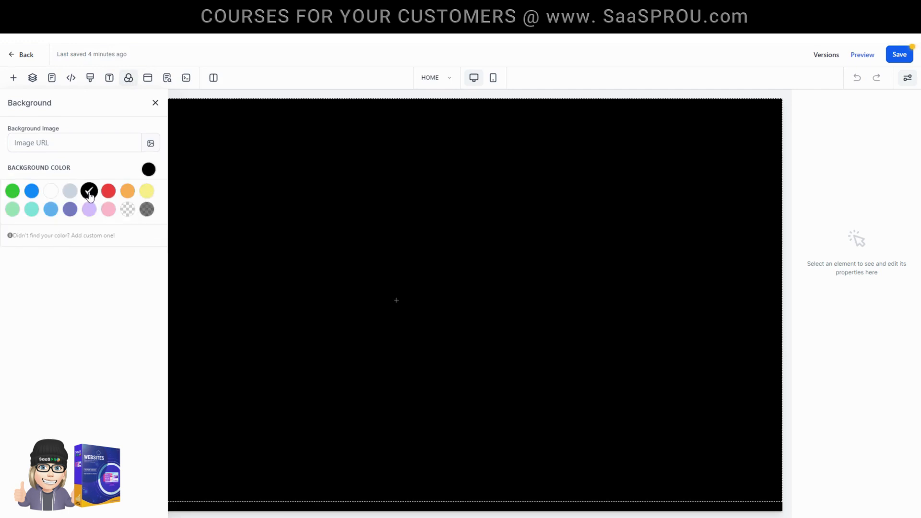
{"action": "left_click", "coordinate": [51, 191]}
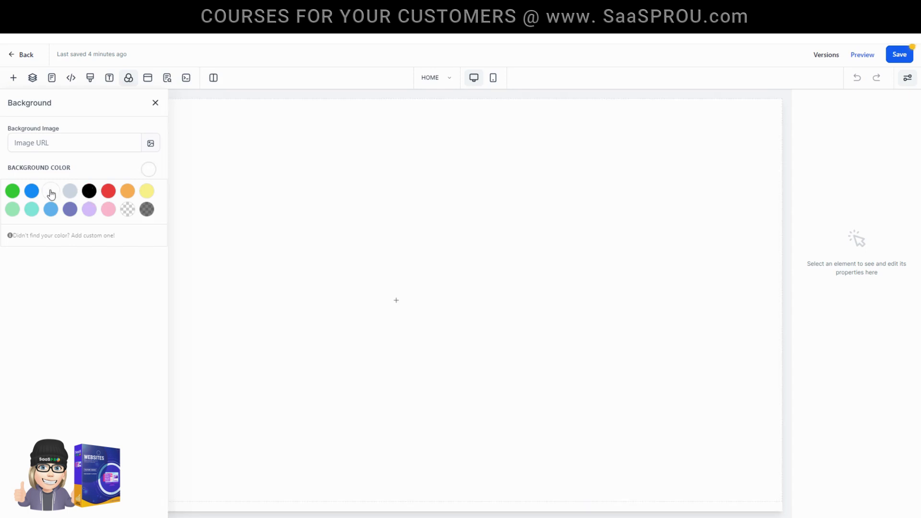
{"action": "left_click", "coordinate": [154, 104]}
Step: Display the page's popup and examine the SEO meta data fields
{"action": "left_click", "coordinate": [148, 78]}
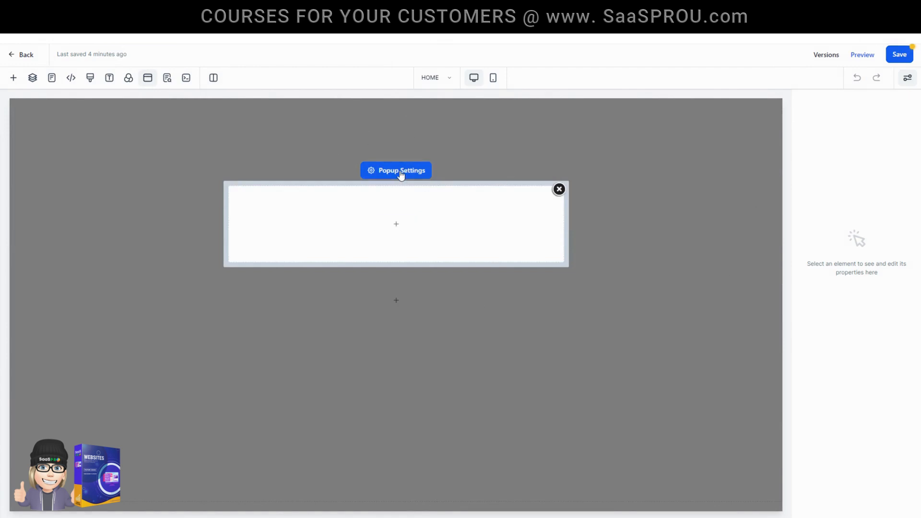
{"action": "left_click", "coordinate": [167, 78]}
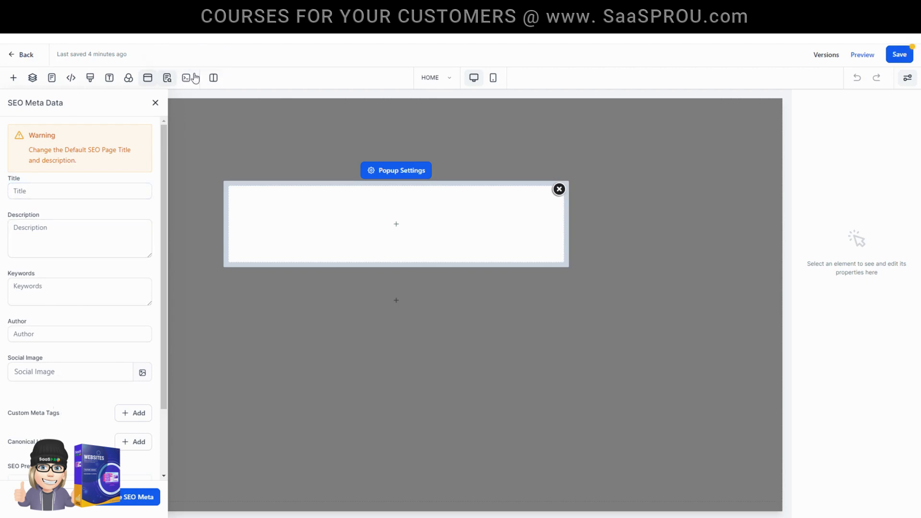
Step: Switch the editor layout to Auto and close the SEO meta data
{"action": "left_click", "coordinate": [214, 79]}
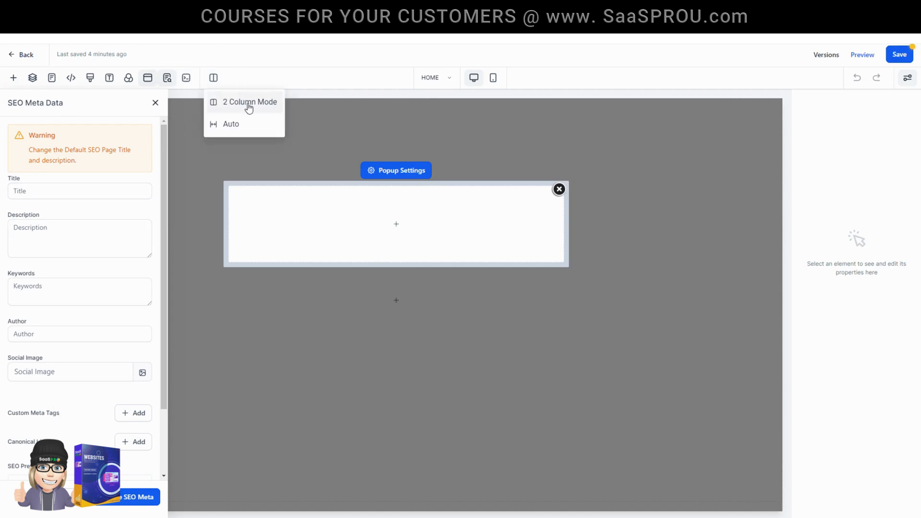
{"action": "left_click", "coordinate": [231, 126]}
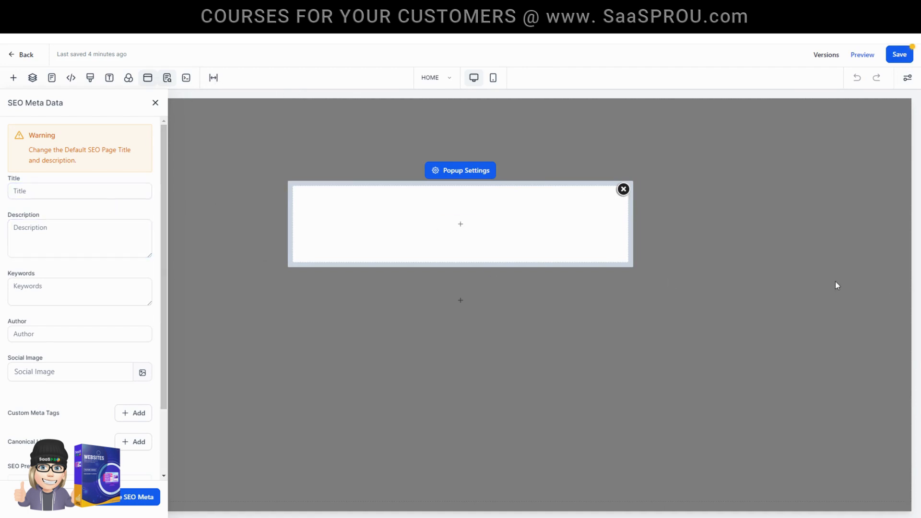
{"action": "left_click", "coordinate": [155, 103]}
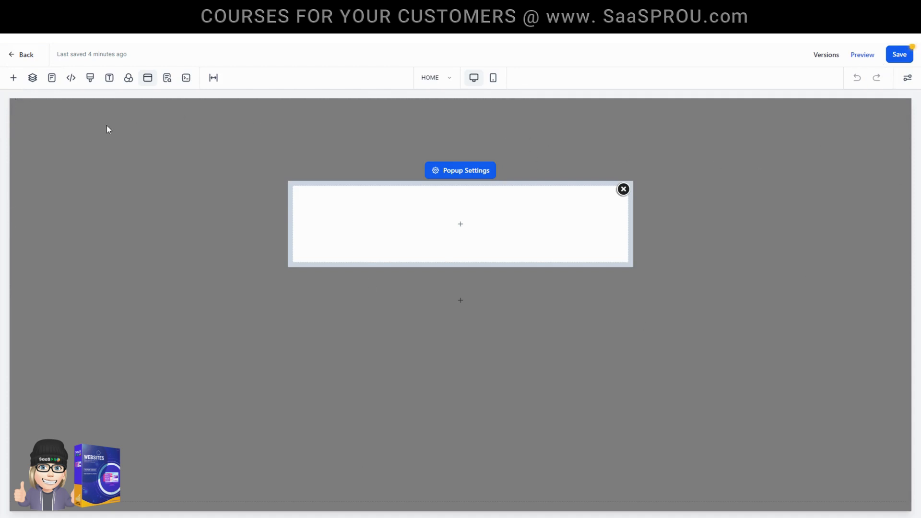
Step: Switch the editor layout to 2 Column Mode and return it to Auto
{"action": "left_click", "coordinate": [213, 77]}
{"action": "left_click", "coordinate": [230, 101]}
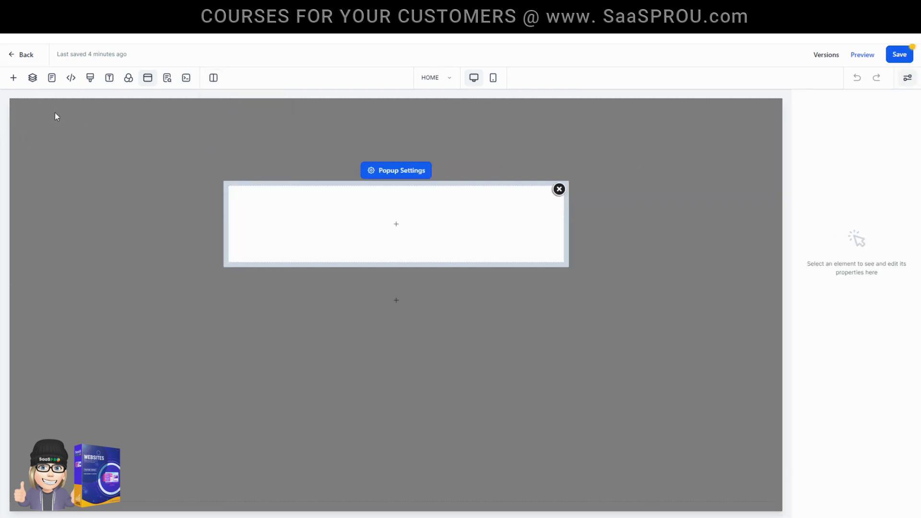
{"action": "left_click", "coordinate": [214, 78]}
{"action": "left_click", "coordinate": [226, 103]}
{"action": "left_click", "coordinate": [214, 82]}
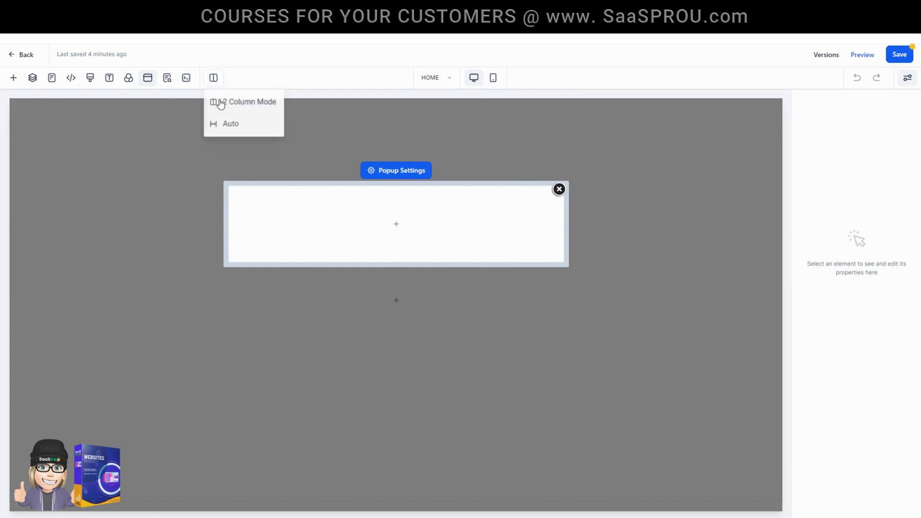
{"action": "left_click", "coordinate": [227, 124]}
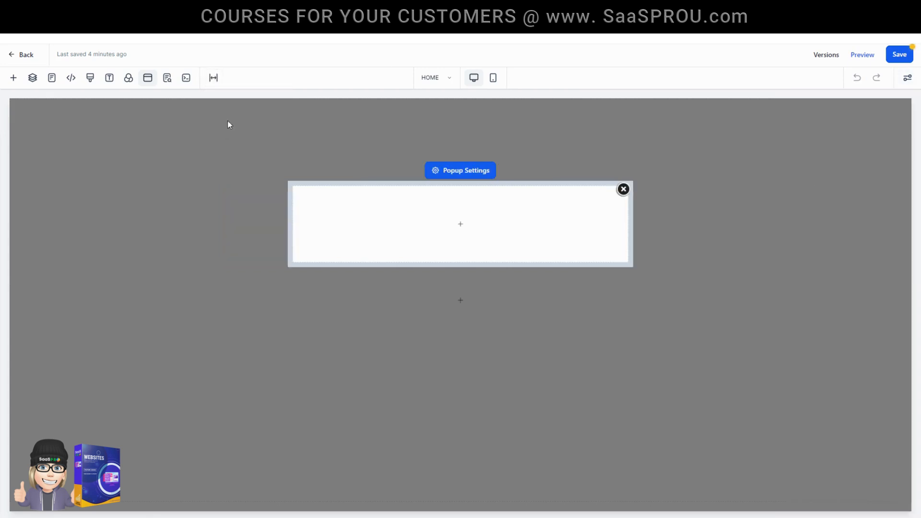
Step: Close the popup on the canvas while the element properties are shown, and hide the properties again
{"action": "left_click", "coordinate": [908, 79]}
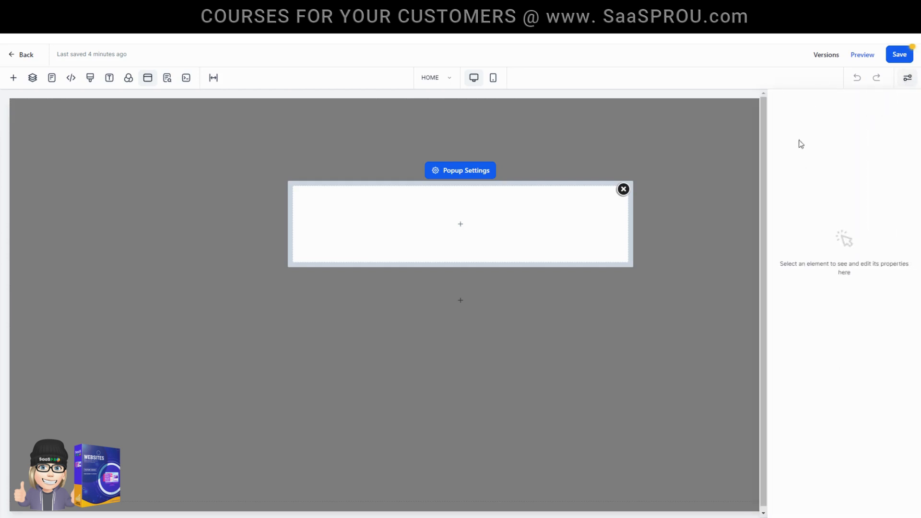
{"action": "mouse_move", "coordinate": [583, 213]}
{"action": "left_click", "coordinate": [623, 189]}
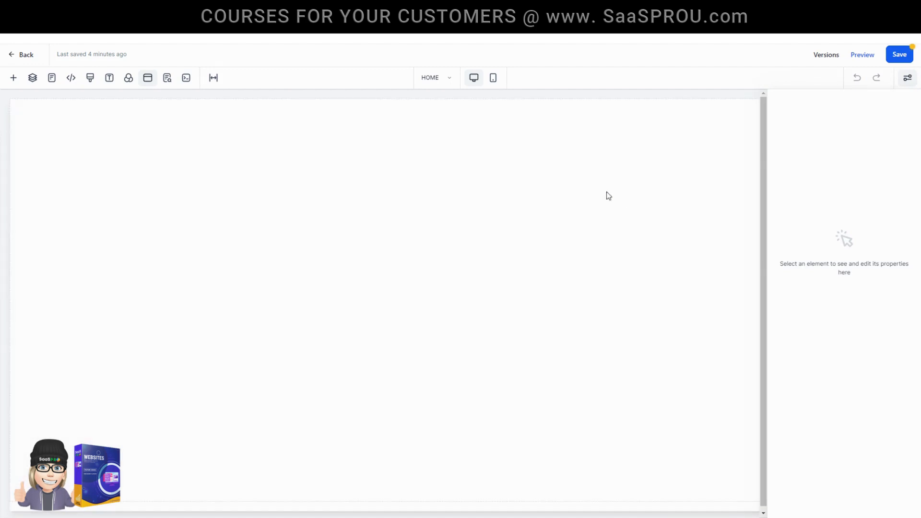
{"action": "left_click", "coordinate": [907, 77]}
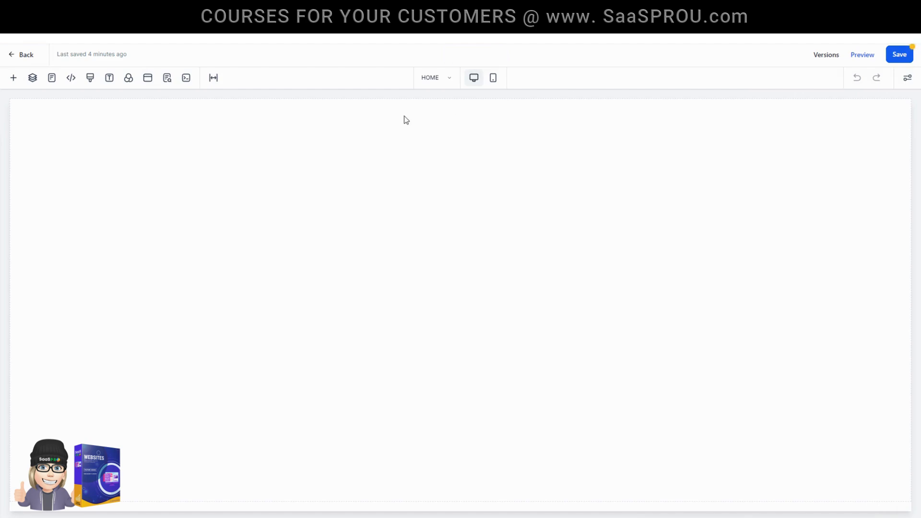
Step: Compare the empty Home page in Mobile Mode and Desktop Mode, finishing in Desktop Mode
{"action": "left_click", "coordinate": [493, 79]}
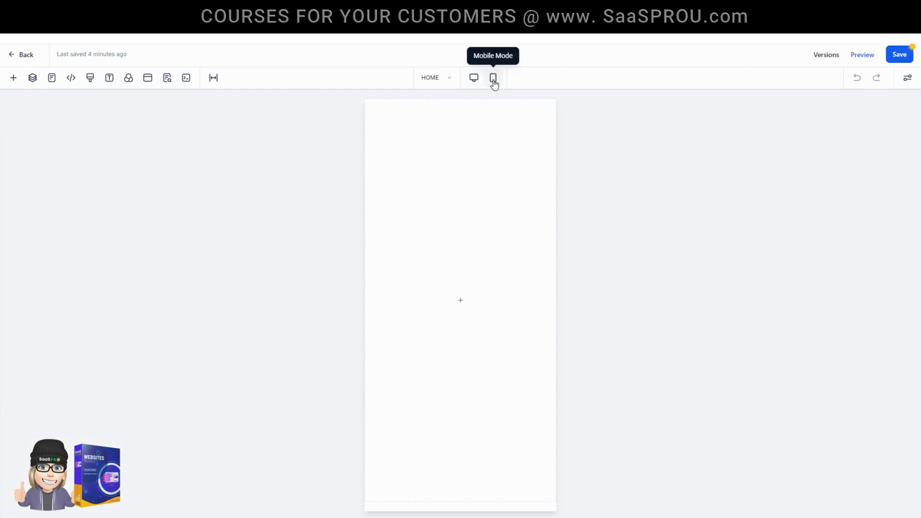
{"action": "left_click", "coordinate": [475, 81]}
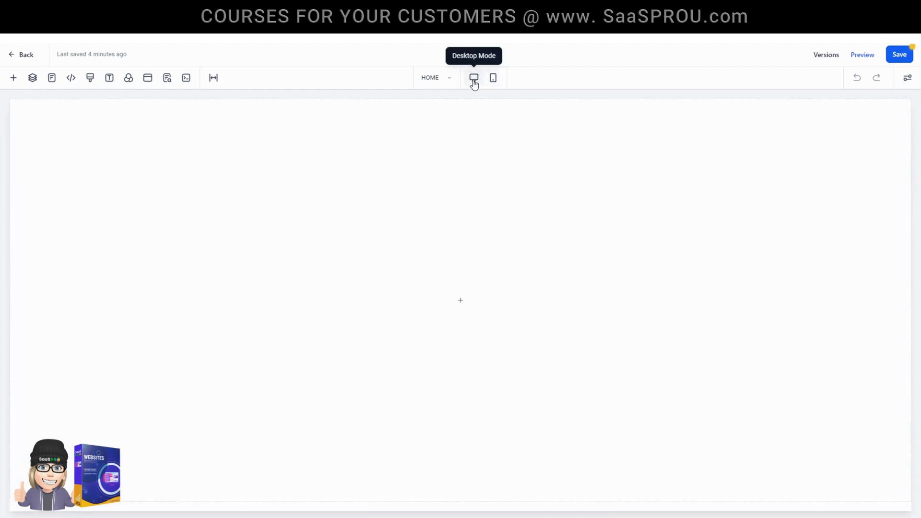
{"action": "left_click", "coordinate": [493, 79]}
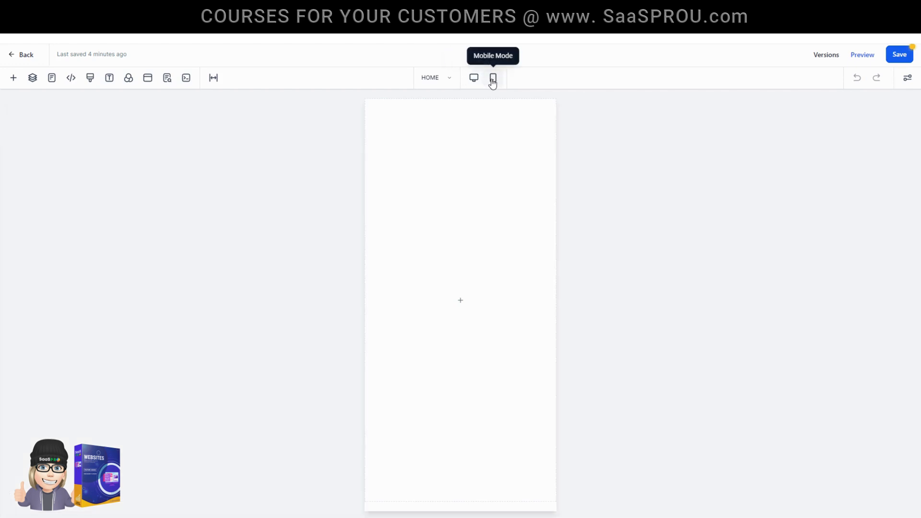
{"action": "left_click", "coordinate": [475, 81]}
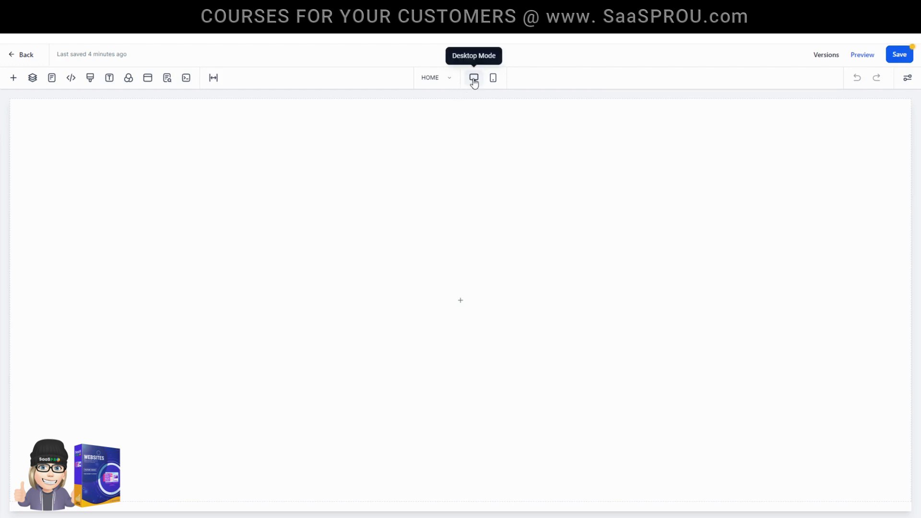
{"action": "left_click", "coordinate": [494, 82]}
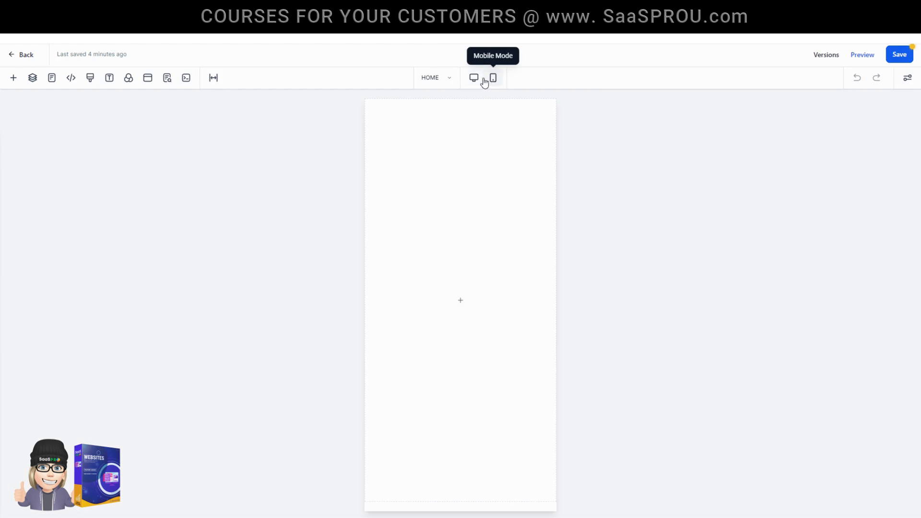
{"action": "left_click", "coordinate": [473, 80]}
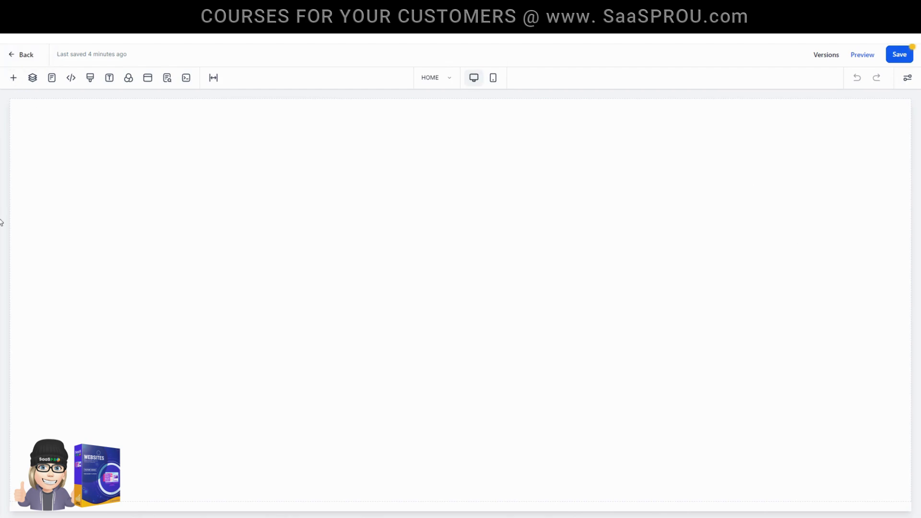
Step: Add a Small section to the empty page and delete it again
{"action": "left_click", "coordinate": [15, 78]}
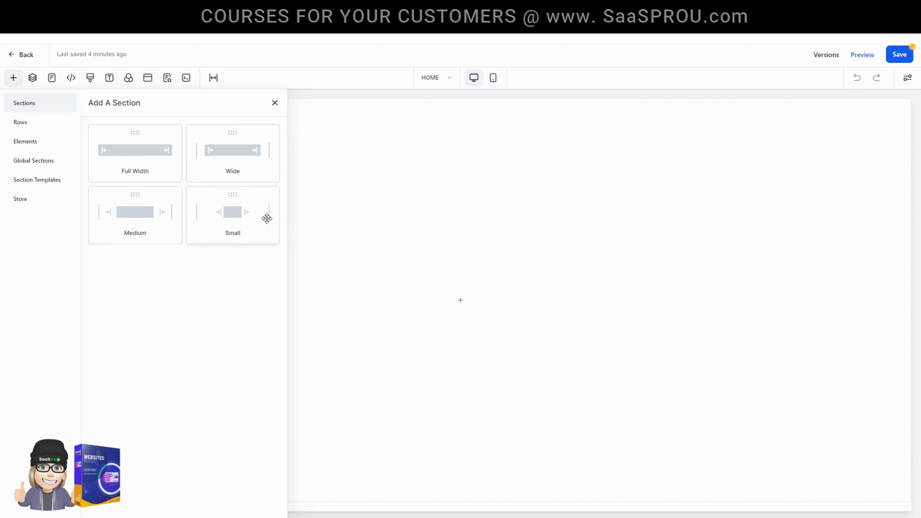
{"action": "left_click", "coordinate": [235, 230]}
{"action": "mouse_move", "coordinate": [483, 124]}
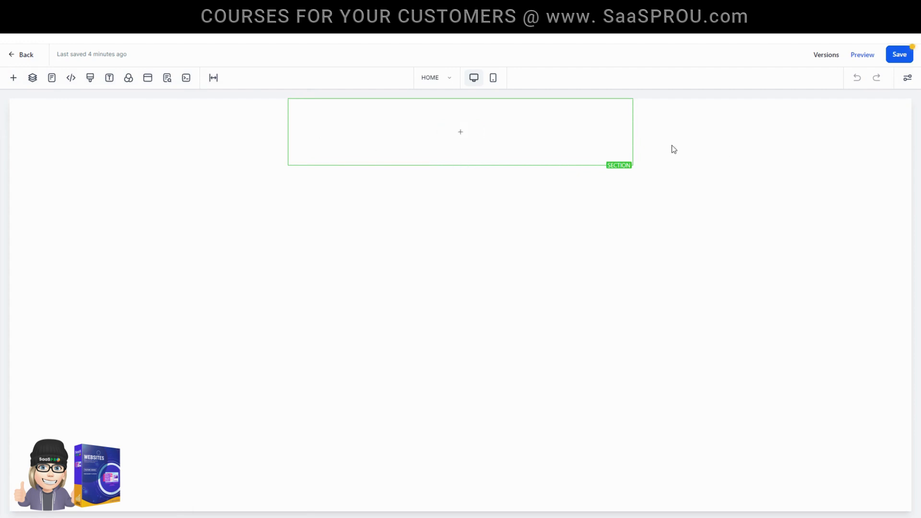
{"action": "left_click", "coordinate": [627, 134]}
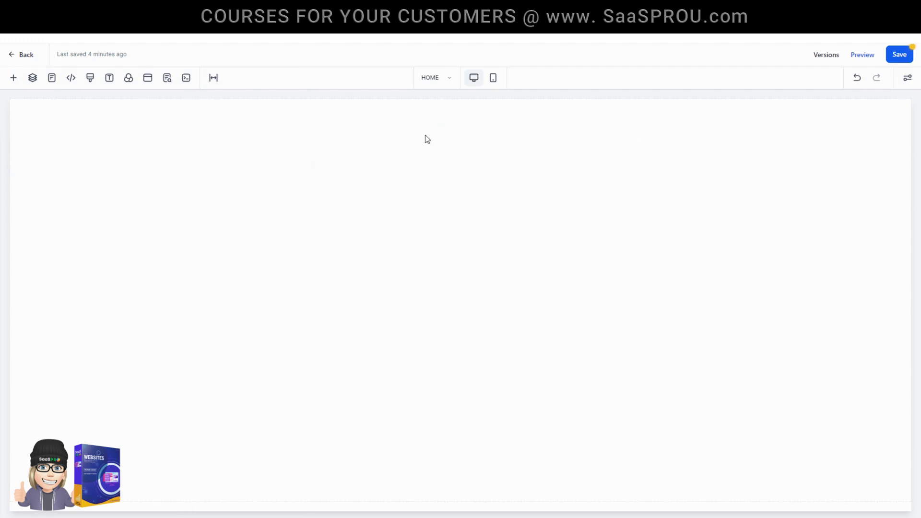
Step: Add a Full Width section to the page and place a 4 Column row inside it
{"action": "left_click", "coordinate": [13, 78]}
{"action": "left_click_drag", "start_coordinate": [123, 154], "coordinate": [440, 152]}
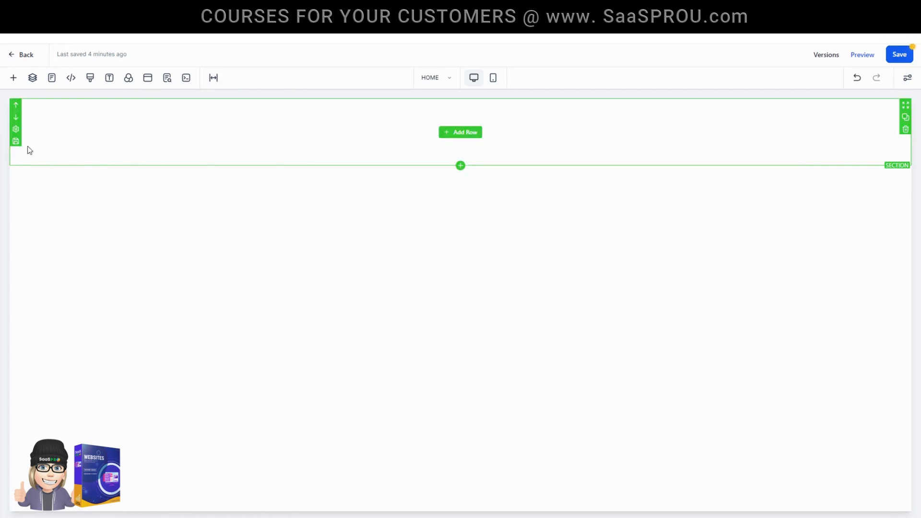
{"action": "left_click", "coordinate": [14, 78]}
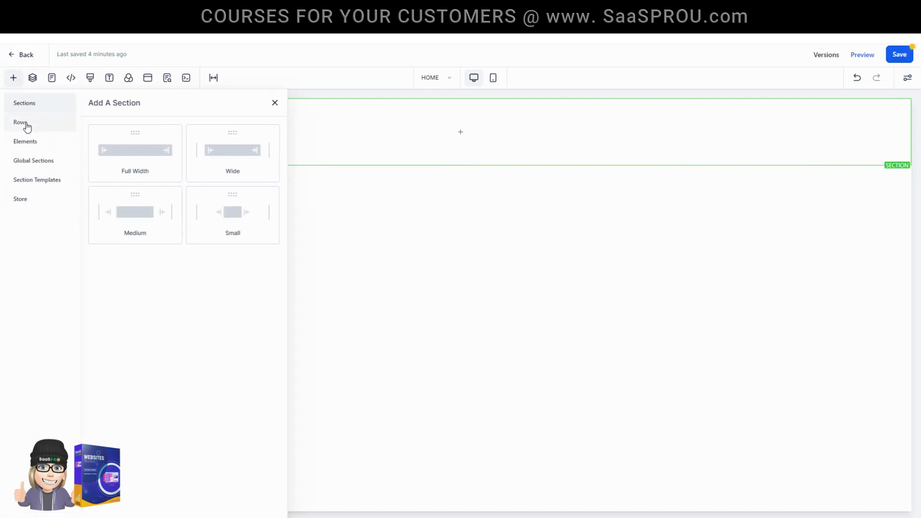
{"action": "left_click", "coordinate": [21, 123]}
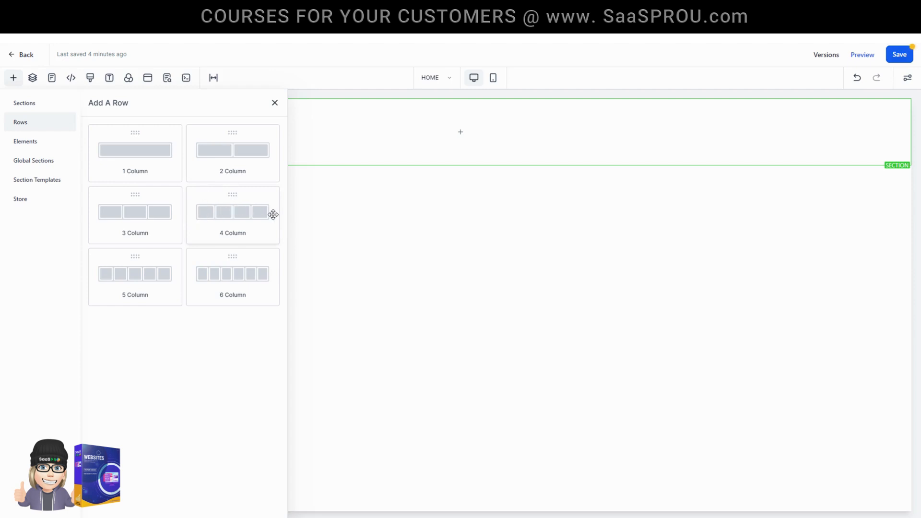
{"action": "left_click_drag", "start_coordinate": [234, 216], "coordinate": [477, 142]}
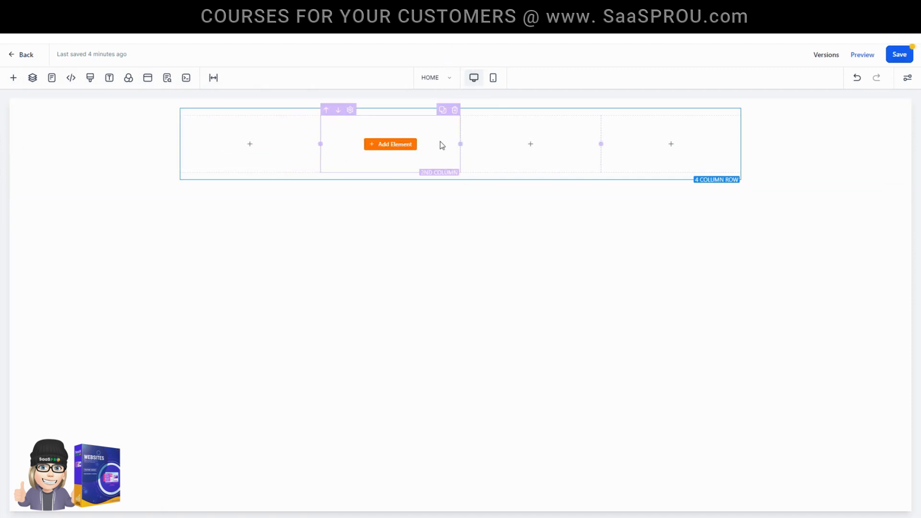
Step: Check how the four-column row stacks in Mobile Mode, return to Desktop Mode and delete the section
{"action": "left_click", "coordinate": [493, 79]}
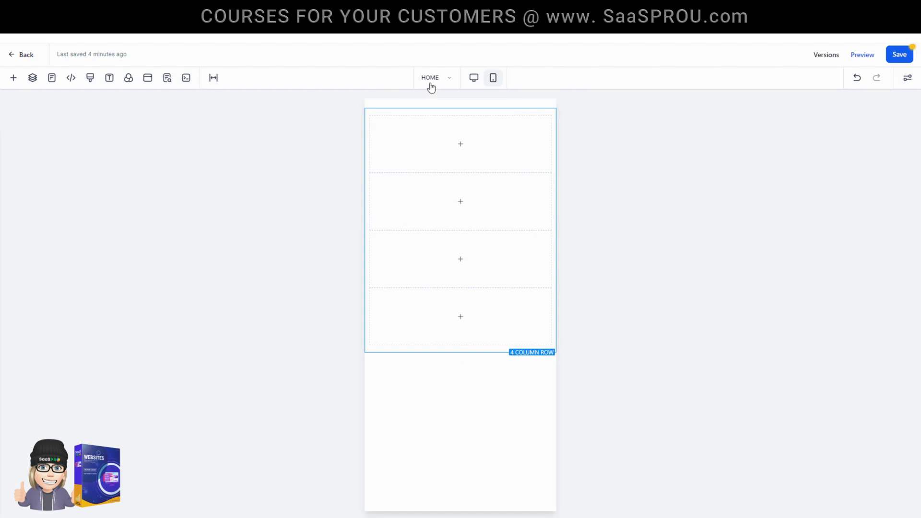
{"action": "left_click", "coordinate": [473, 79]}
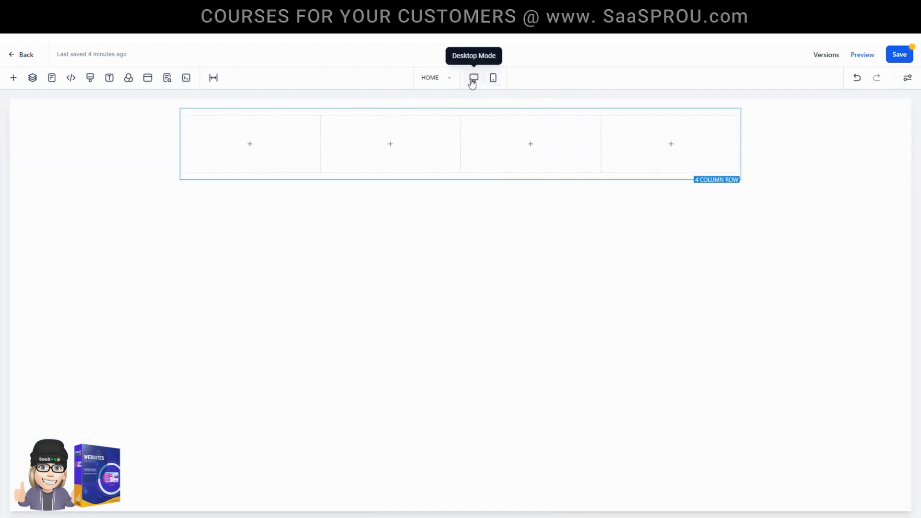
{"action": "left_click", "coordinate": [904, 131]}
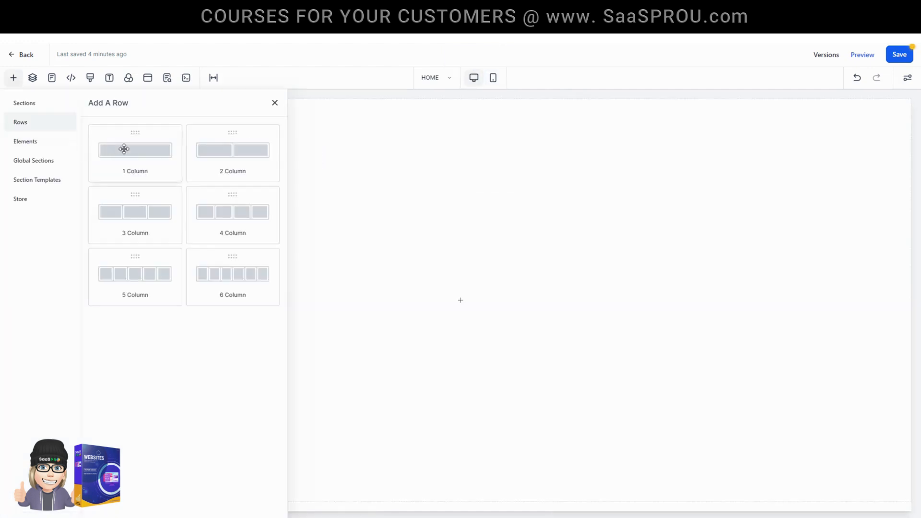
Step: Add a Full Width section to the page and place a 1 Column row inside it
{"action": "left_click_drag", "start_coordinate": [123, 150], "coordinate": [490, 153]}
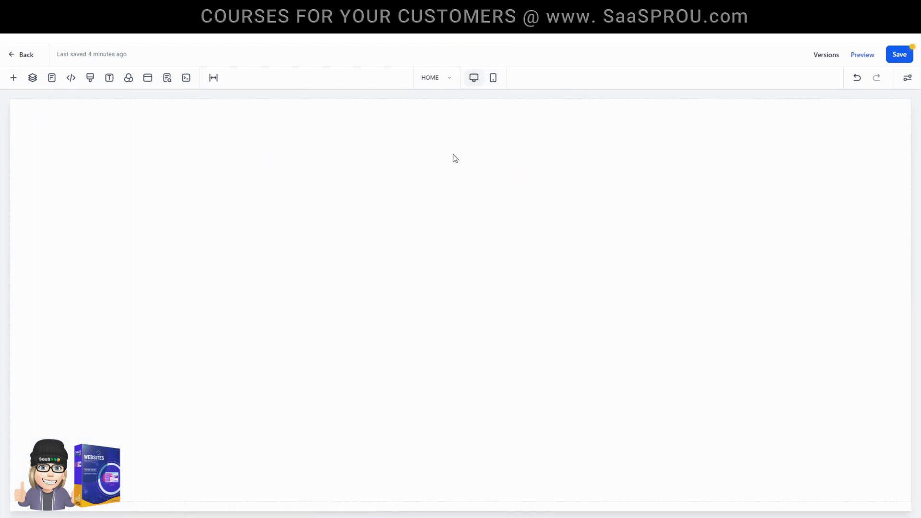
{"action": "left_click", "coordinate": [13, 81]}
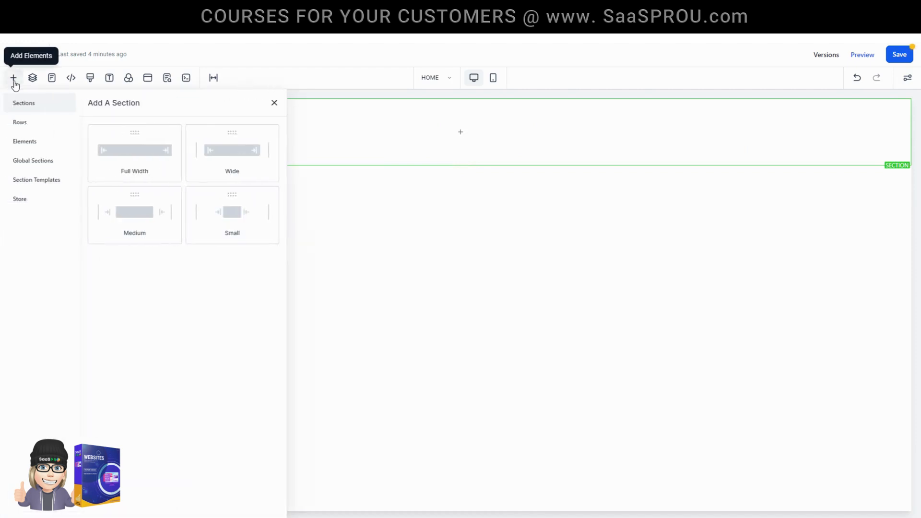
{"action": "left_click", "coordinate": [27, 127]}
{"action": "left_click_drag", "start_coordinate": [129, 158], "coordinate": [527, 166]}
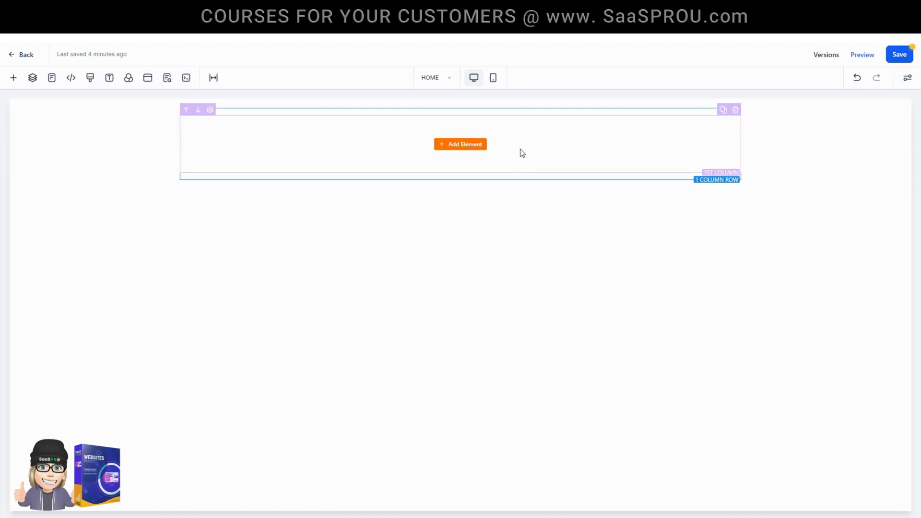
Step: Add a 2 Column row below the one-column row and delete it again
{"action": "left_click", "coordinate": [13, 78]}
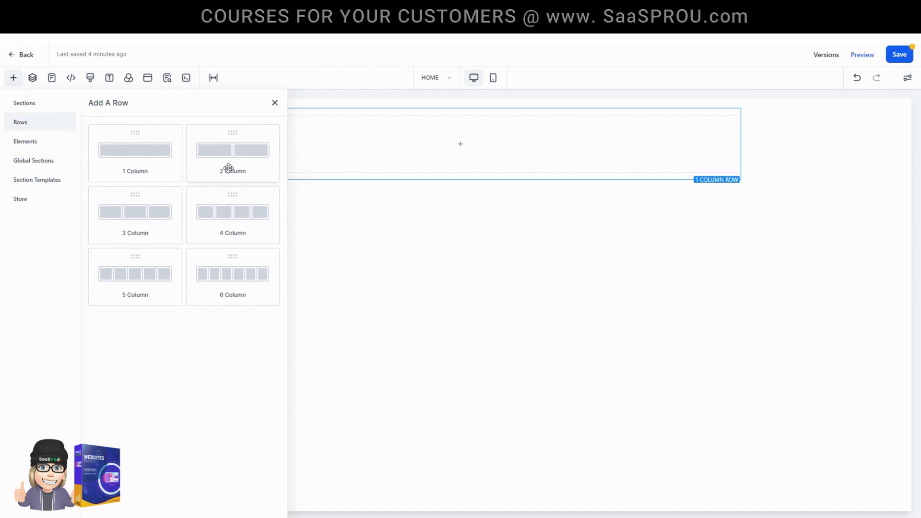
{"action": "left_click_drag", "start_coordinate": [223, 157], "coordinate": [460, 206]}
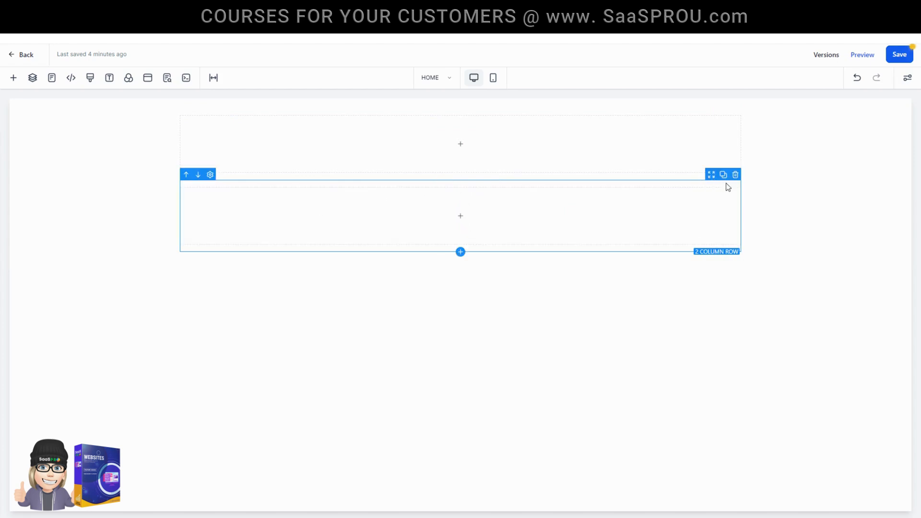
{"action": "left_click", "coordinate": [736, 176]}
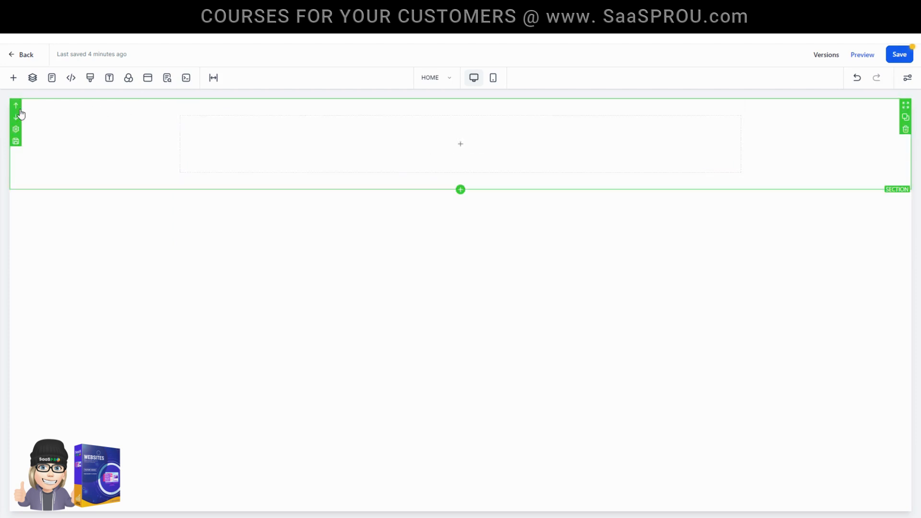
Step: Examine the elements available for the column, from the Text group down to the Order Elements group
{"action": "left_click", "coordinate": [471, 146]}
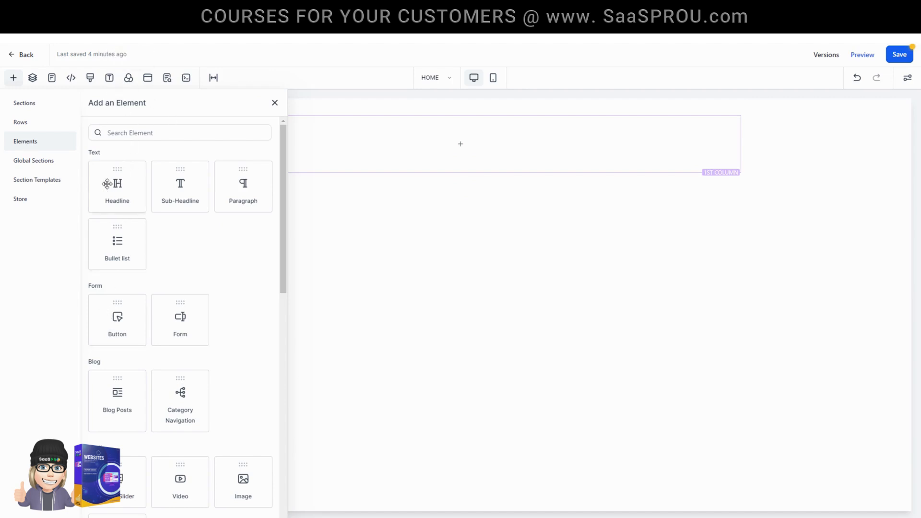
{"action": "scroll", "coordinate": [168, 294], "scroll_direction": "down", "scroll_amount": 2}
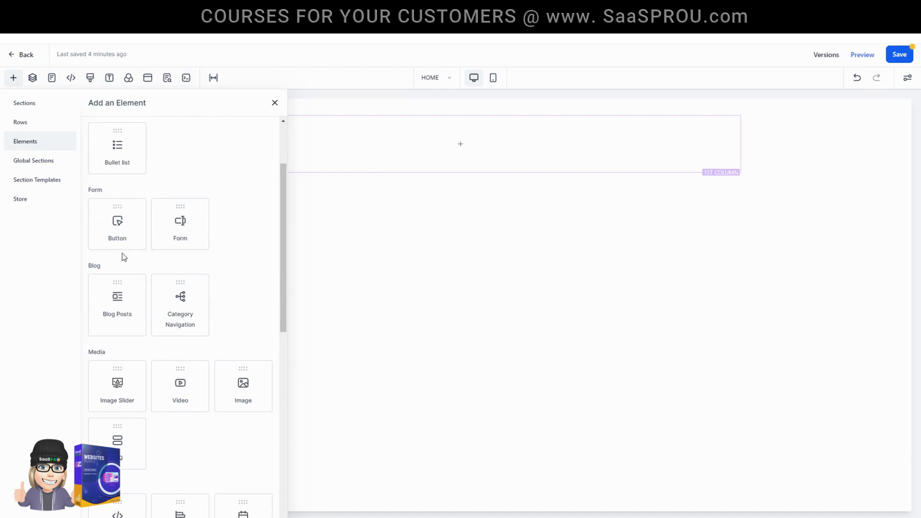
{"action": "scroll", "coordinate": [124, 257], "scroll_direction": "down", "scroll_amount": 8}
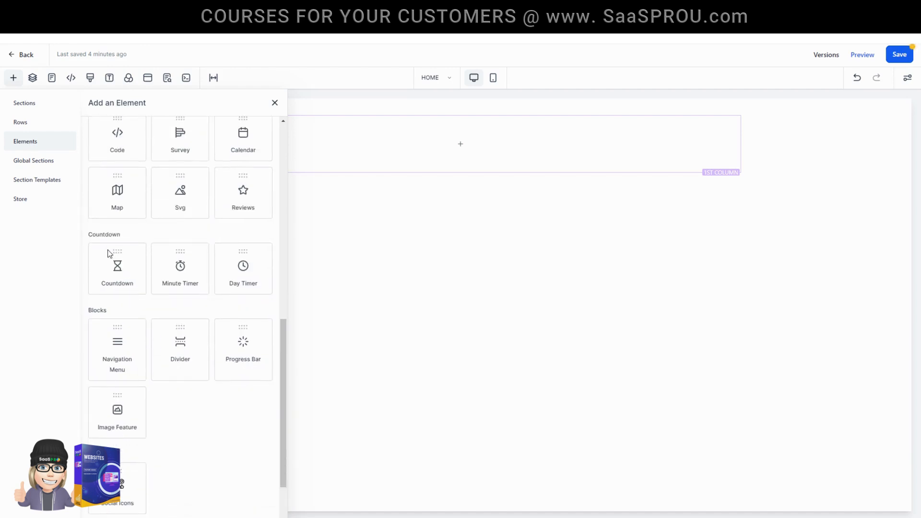
{"action": "scroll", "coordinate": [108, 253], "scroll_direction": "down", "scroll_amount": 1}
{"action": "scroll", "coordinate": [139, 288], "scroll_direction": "up", "scroll_amount": 10}
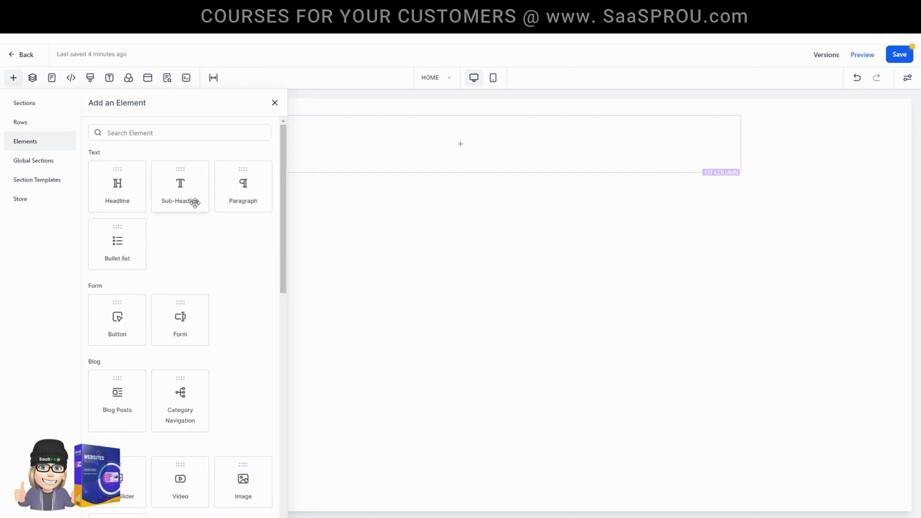
{"action": "scroll", "coordinate": [123, 254], "scroll_direction": "down", "scroll_amount": 3}
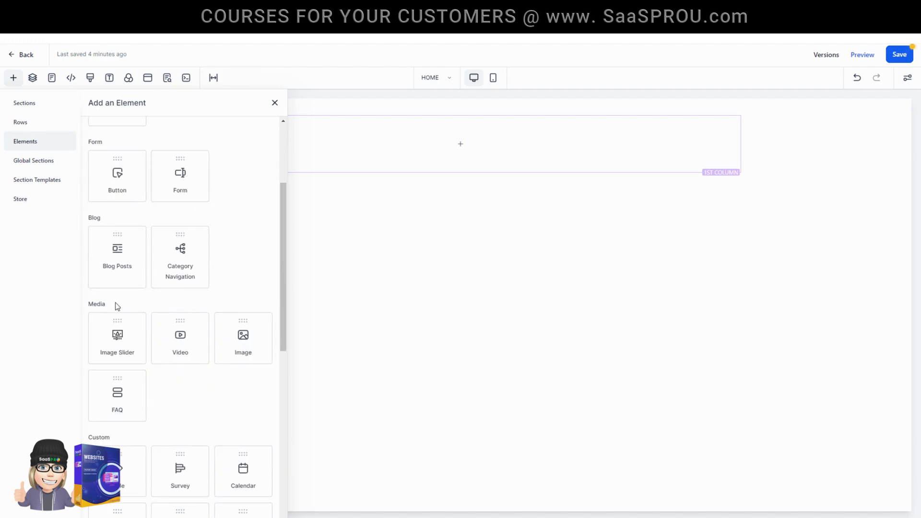
{"action": "scroll", "coordinate": [117, 304], "scroll_direction": "down", "scroll_amount": 3}
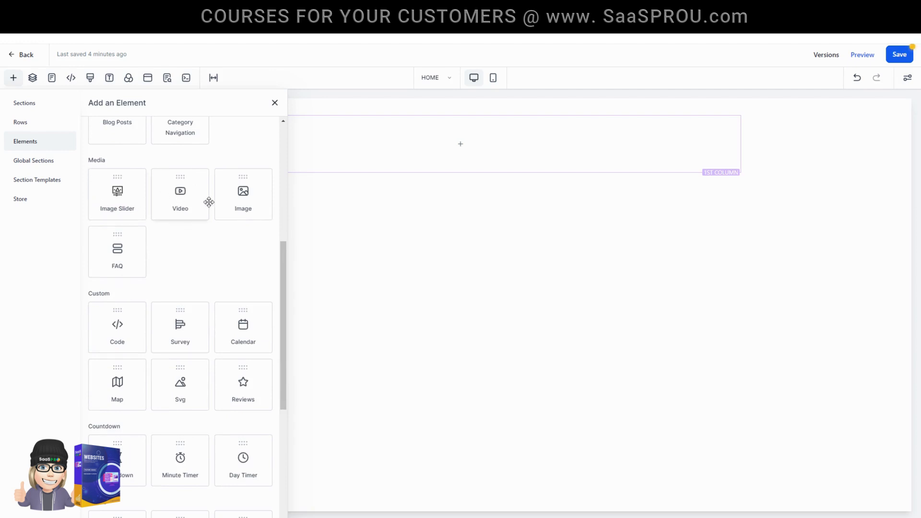
{"action": "scroll", "coordinate": [189, 266], "scroll_direction": "down", "scroll_amount": 3}
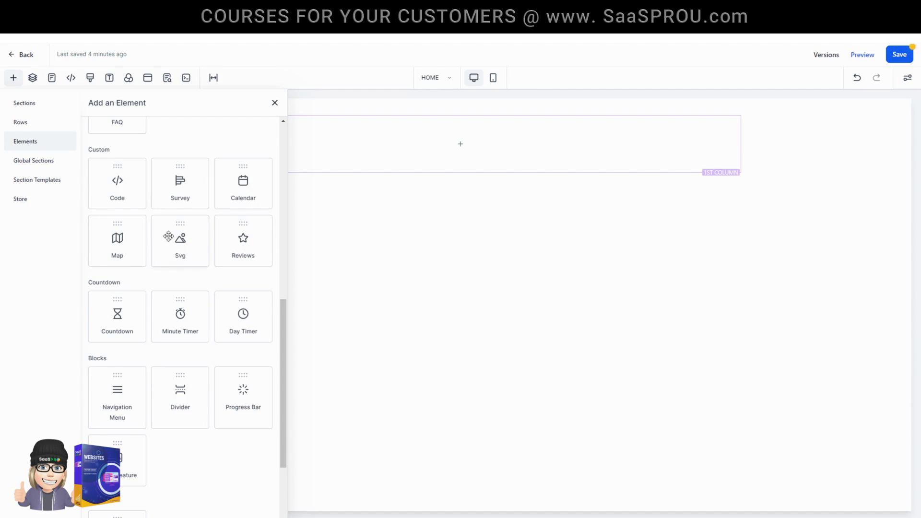
{"action": "scroll", "coordinate": [113, 278], "scroll_direction": "down", "scroll_amount": 2}
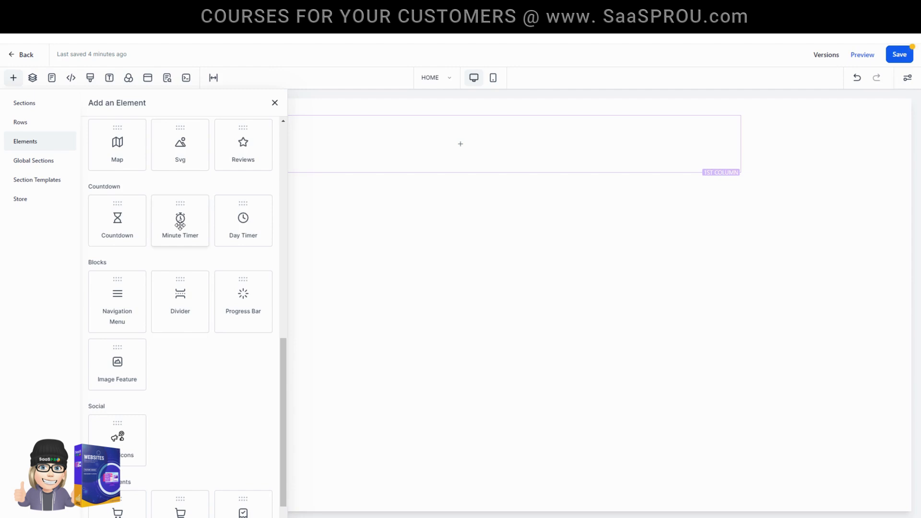
{"action": "scroll", "coordinate": [227, 407], "scroll_direction": "down", "scroll_amount": 1}
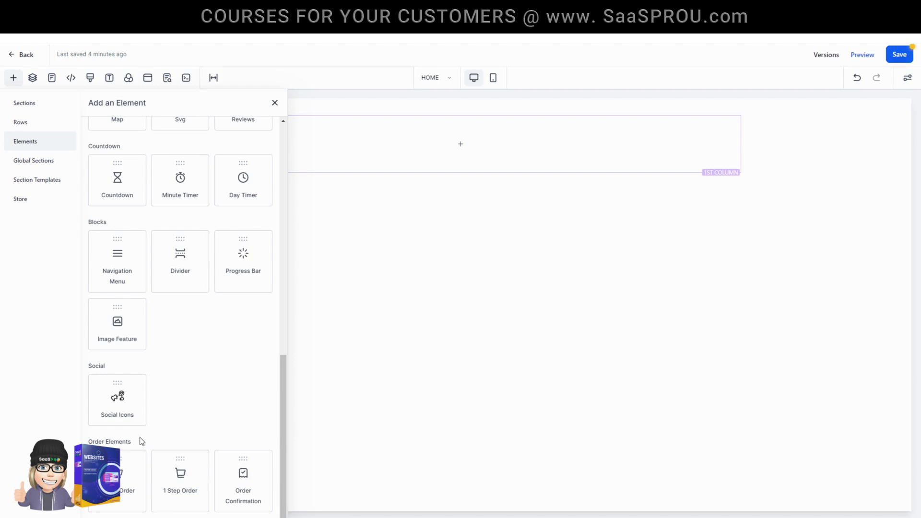
{"action": "scroll", "coordinate": [166, 312], "scroll_direction": "up", "scroll_amount": 7}
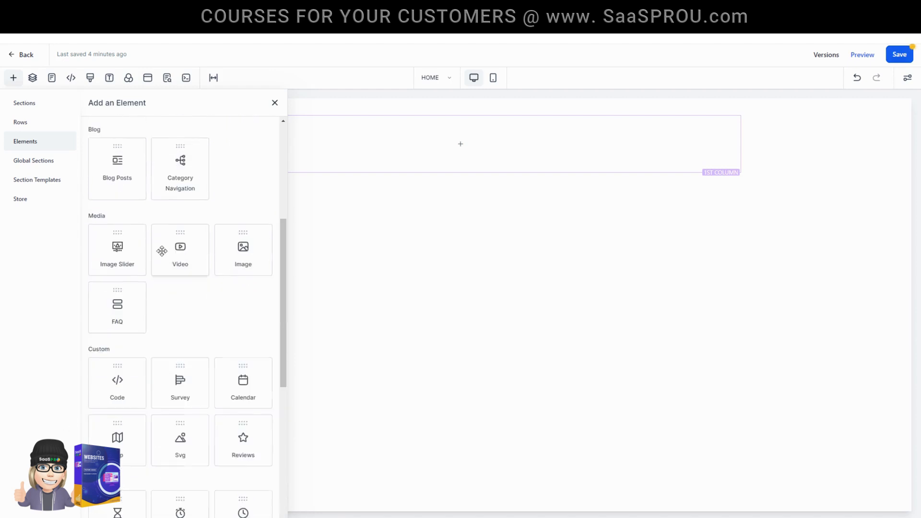
Step: Add a Navigation Menu element to the one-column row and open its General settings
{"action": "scroll", "coordinate": [178, 327], "scroll_direction": "down", "scroll_amount": 6}
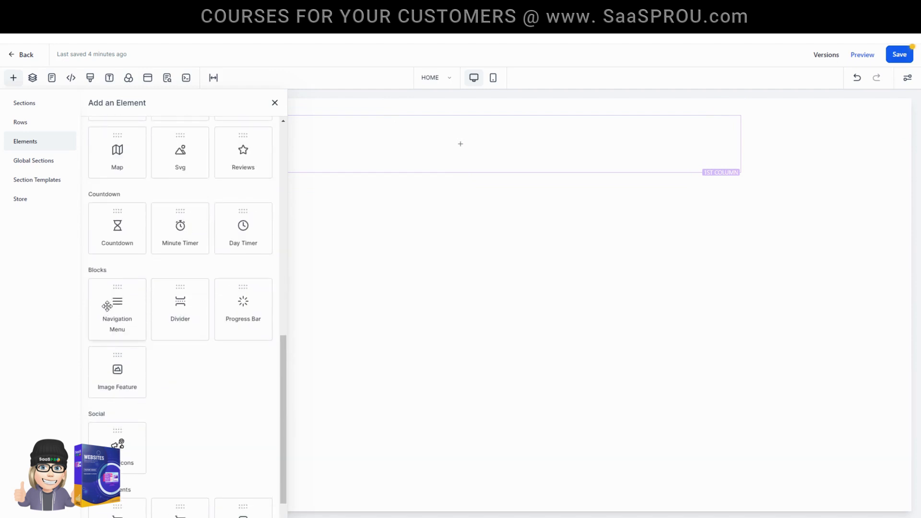
{"action": "left_click_drag", "start_coordinate": [113, 307], "coordinate": [479, 136]}
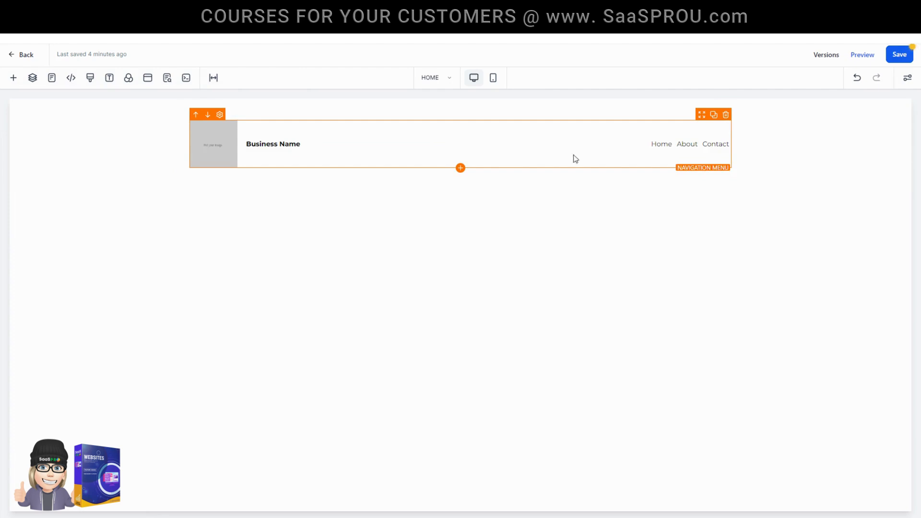
{"action": "left_click", "coordinate": [525, 149]}
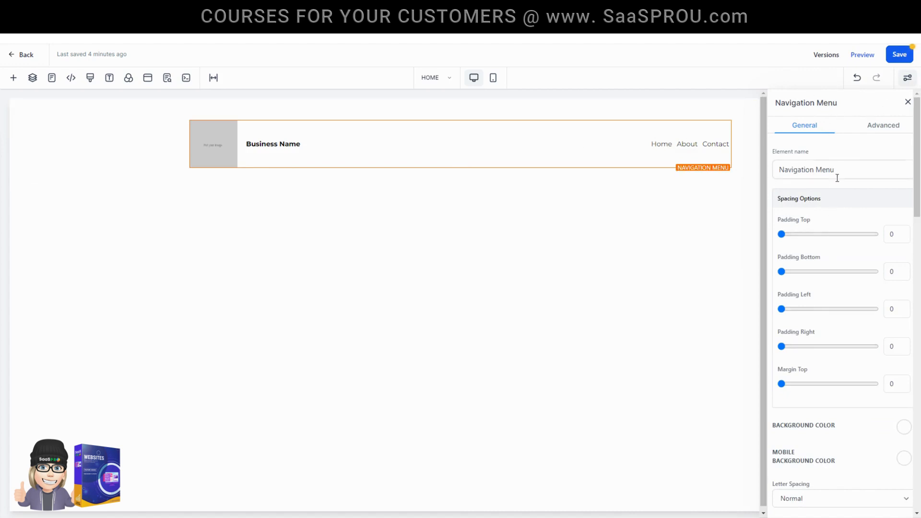
Step: Look through the navigation menu's General settings and set its text alignment to left
{"action": "scroll", "coordinate": [822, 401], "scroll_direction": "down", "scroll_amount": 10}
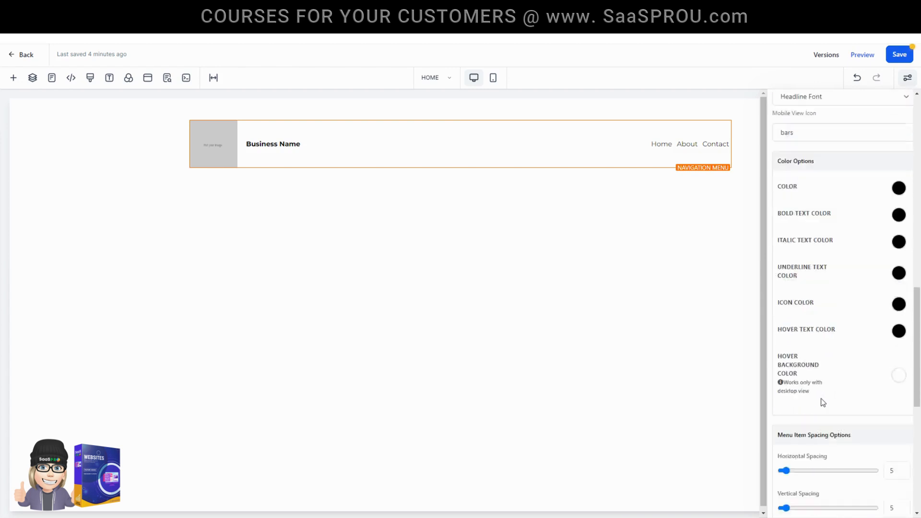
{"action": "scroll", "coordinate": [820, 397], "scroll_direction": "up", "scroll_amount": 15}
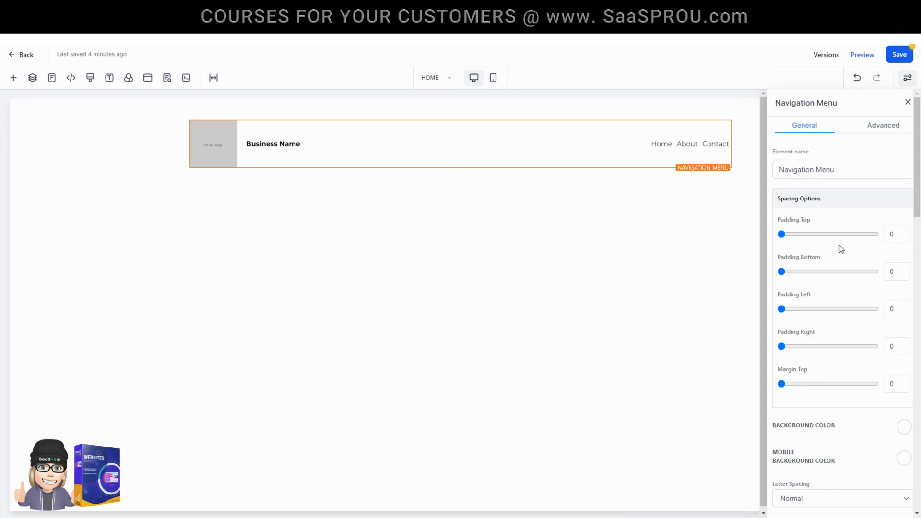
{"action": "scroll", "coordinate": [841, 249], "scroll_direction": "down", "scroll_amount": 6}
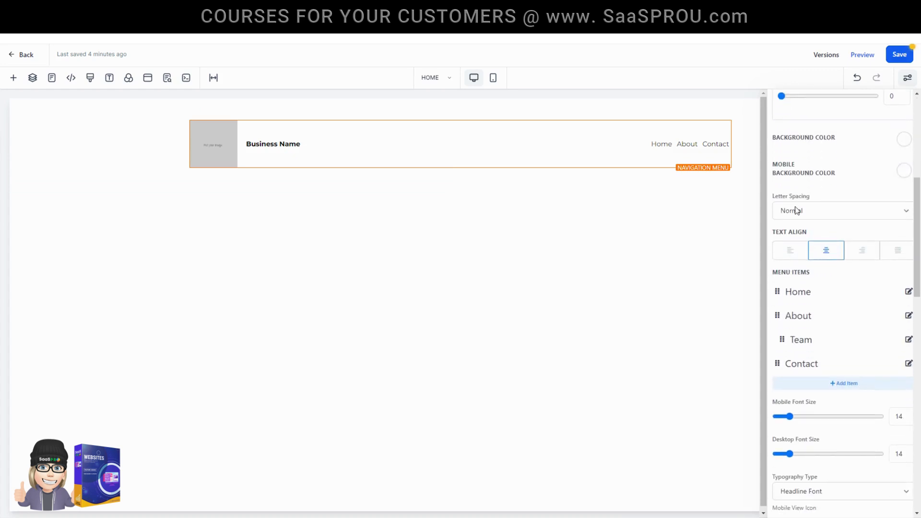
{"action": "left_click", "coordinate": [791, 255]}
{"action": "scroll", "coordinate": [801, 278], "scroll_direction": "down", "scroll_amount": 2}
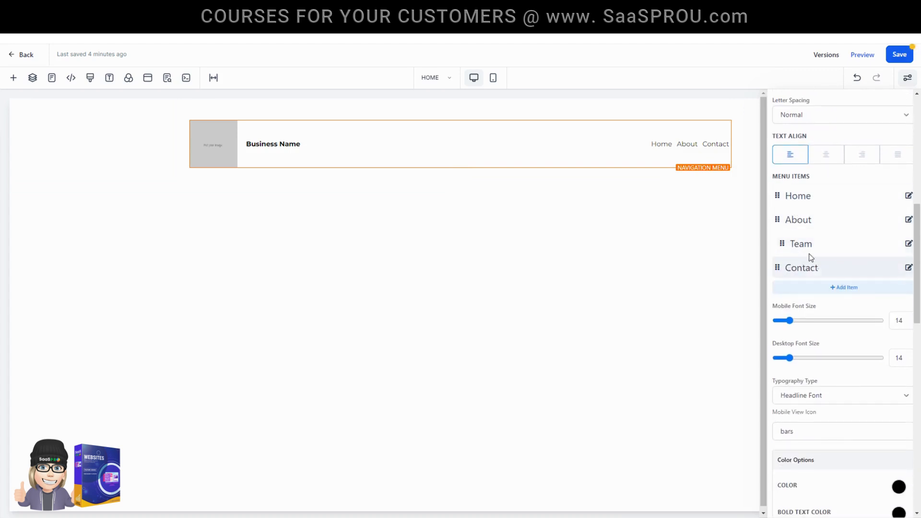
Step: Set the navigation menu's desktop font size to 24 and its mobile font size to 10
{"action": "scroll", "coordinate": [806, 255], "scroll_direction": "down", "scroll_amount": 2}
{"action": "scroll", "coordinate": [854, 187], "scroll_direction": "up", "scroll_amount": 2}
{"action": "scroll", "coordinate": [799, 273], "scroll_direction": "down", "scroll_amount": 2}
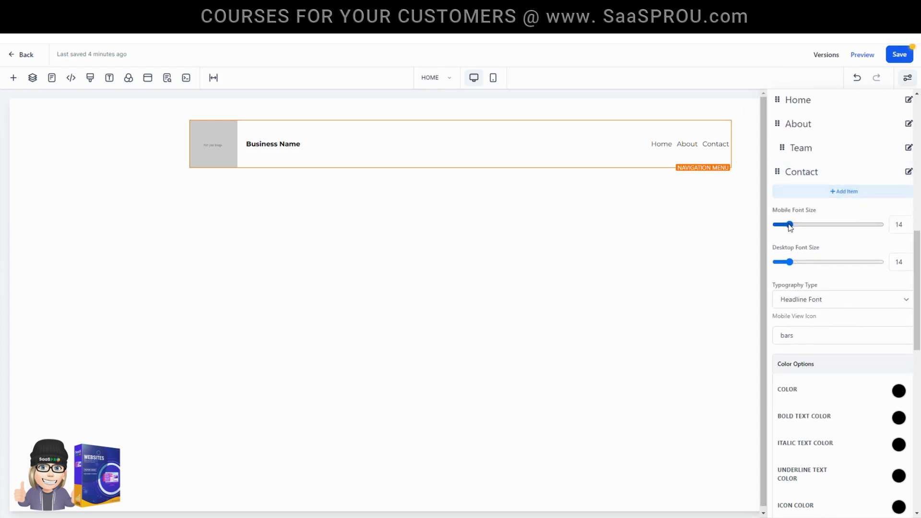
{"action": "left_click_drag", "start_coordinate": [792, 264], "coordinate": [801, 263]}
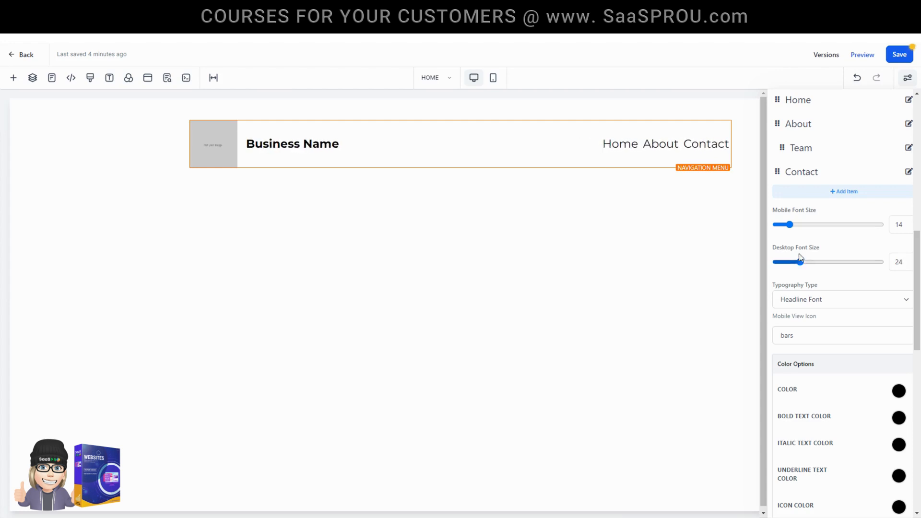
{"action": "left_click_drag", "start_coordinate": [787, 224], "coordinate": [788, 227]}
{"action": "scroll", "coordinate": [816, 249], "scroll_direction": "down", "scroll_amount": 2}
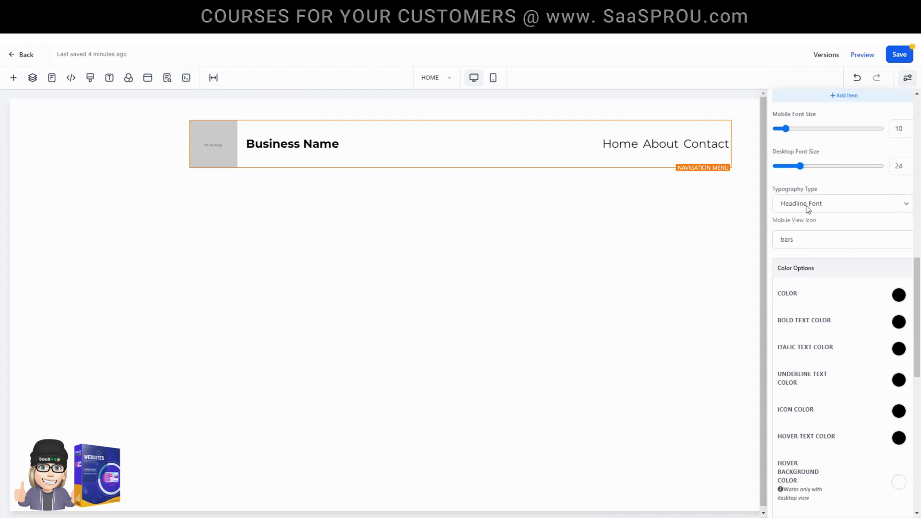
Step: Replace the Business Name text in the navigation menu with DEMO WEBSITE
{"action": "triple_click", "coordinate": [305, 146]}
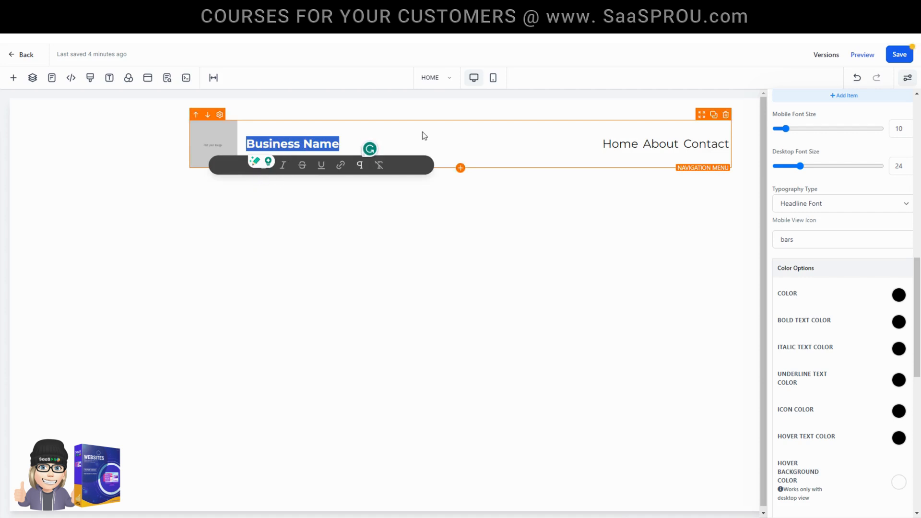
{"action": "type", "text": "DEMO WEBSITE"}
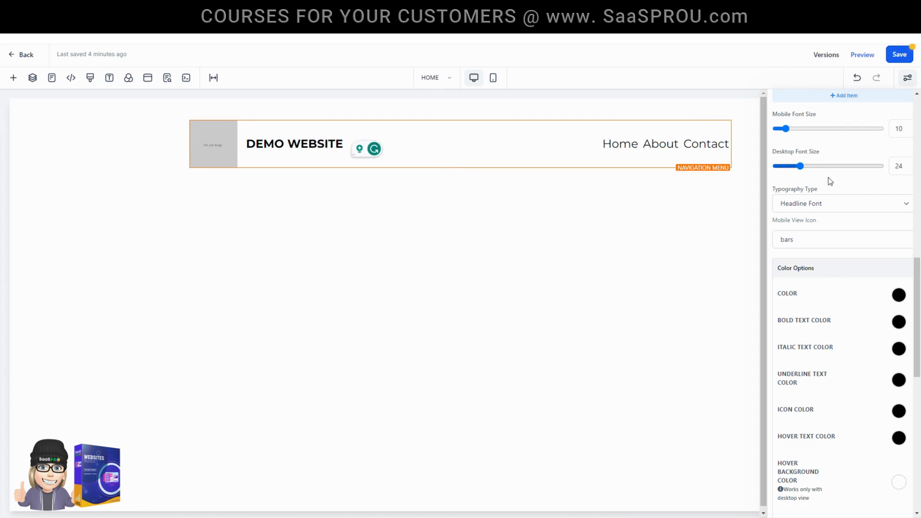
Step: Set the navigation menu's hover text color to orange and check the effect on the Home and About items
{"action": "scroll", "coordinate": [832, 299], "scroll_direction": "down", "scroll_amount": 1}
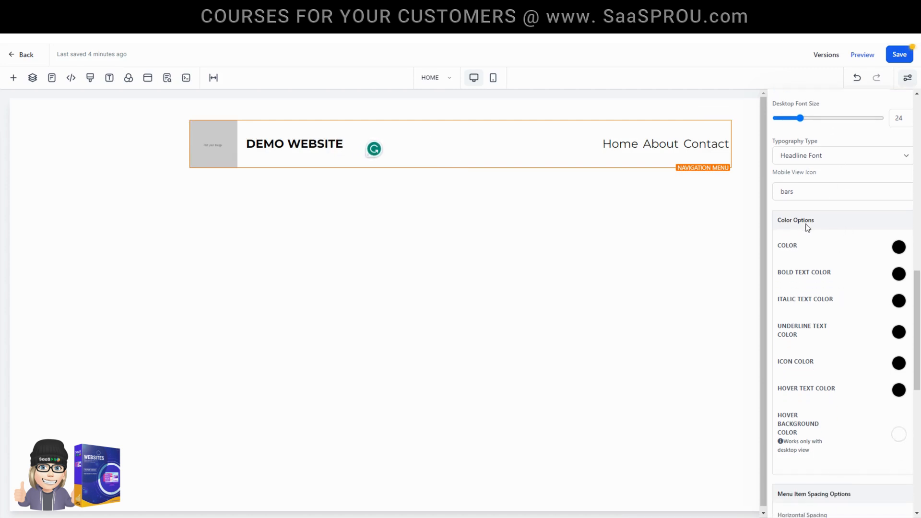
{"action": "scroll", "coordinate": [801, 249], "scroll_direction": "down", "scroll_amount": 2}
{"action": "scroll", "coordinate": [796, 240], "scroll_direction": "up", "scroll_amount": 1}
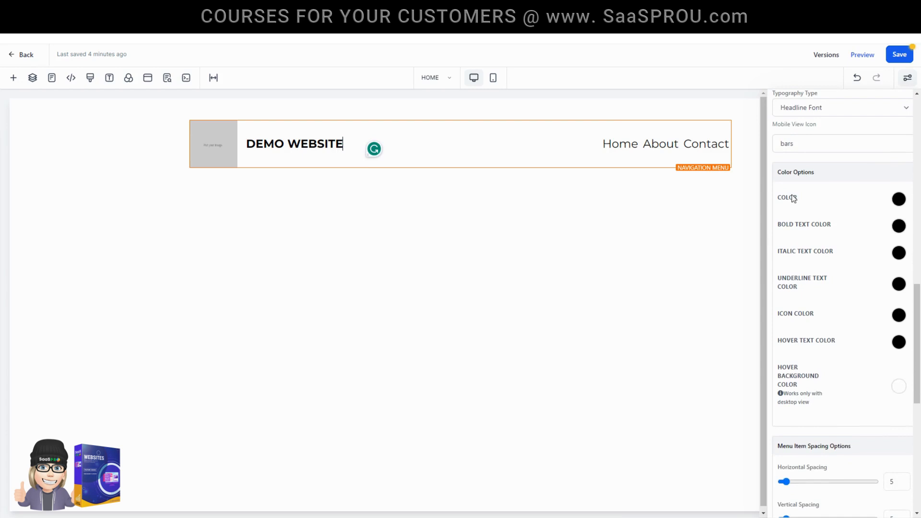
{"action": "scroll", "coordinate": [792, 199], "scroll_direction": "down", "scroll_amount": 1}
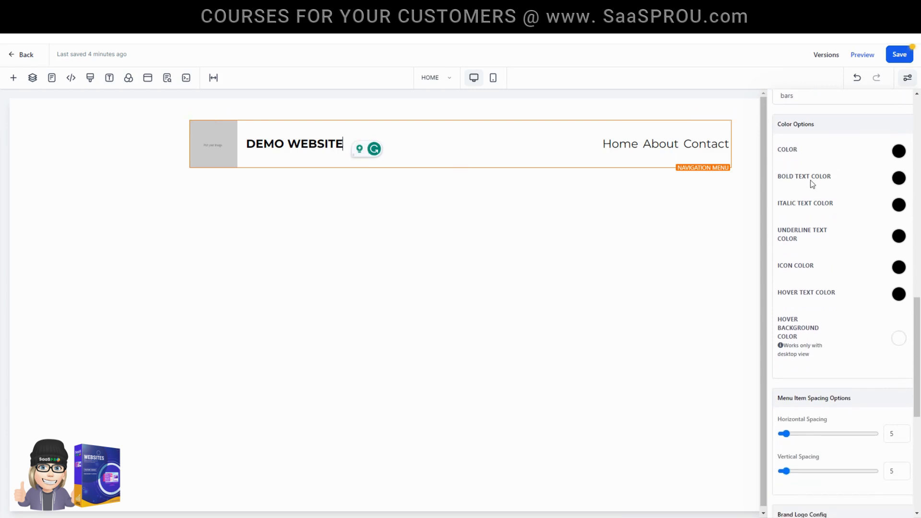
{"action": "scroll", "coordinate": [836, 212], "scroll_direction": "down", "scroll_amount": 2}
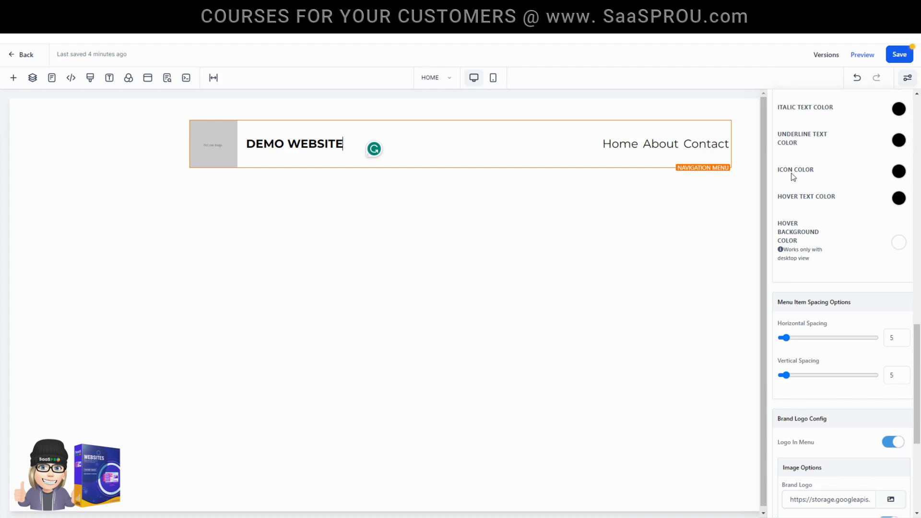
{"action": "left_click", "coordinate": [897, 201]}
{"action": "left_click", "coordinate": [896, 220]}
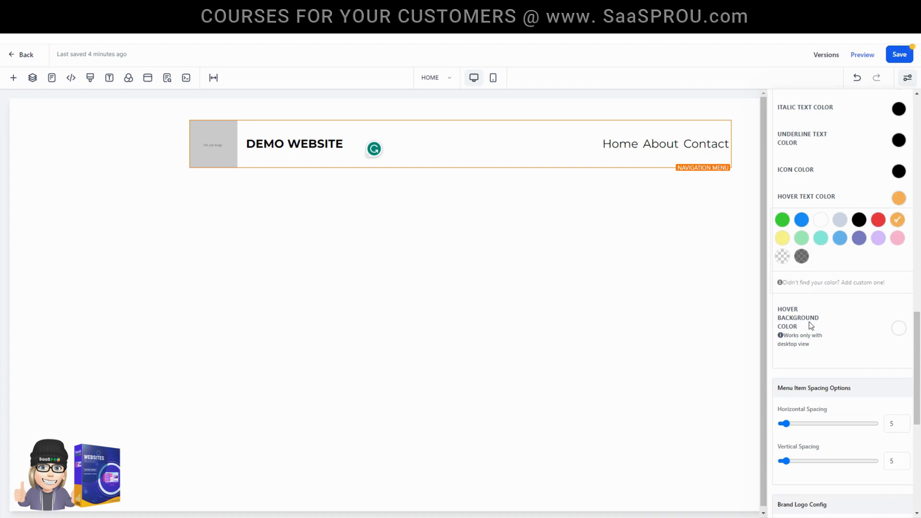
{"action": "scroll", "coordinate": [849, 325], "scroll_direction": "down", "scroll_amount": 2}
{"action": "scroll", "coordinate": [833, 292], "scroll_direction": "up", "scroll_amount": 2}
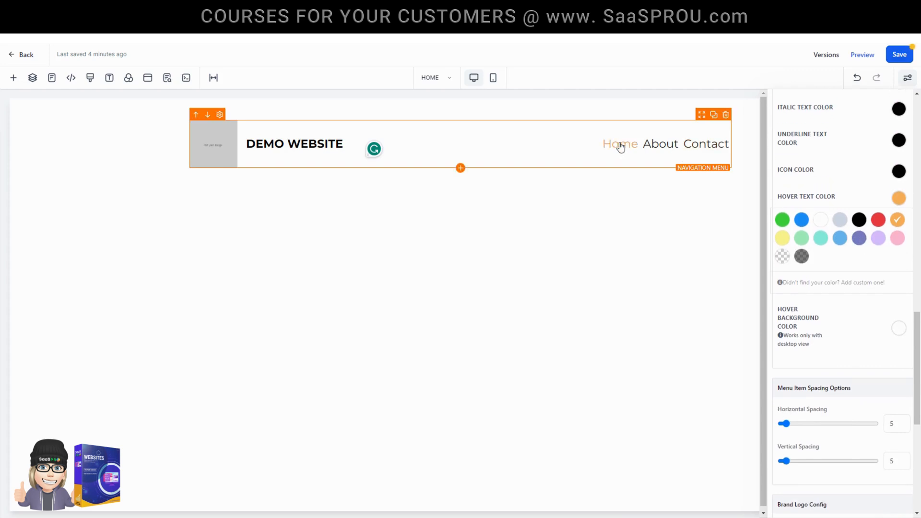
{"action": "mouse_move", "coordinate": [673, 150]}
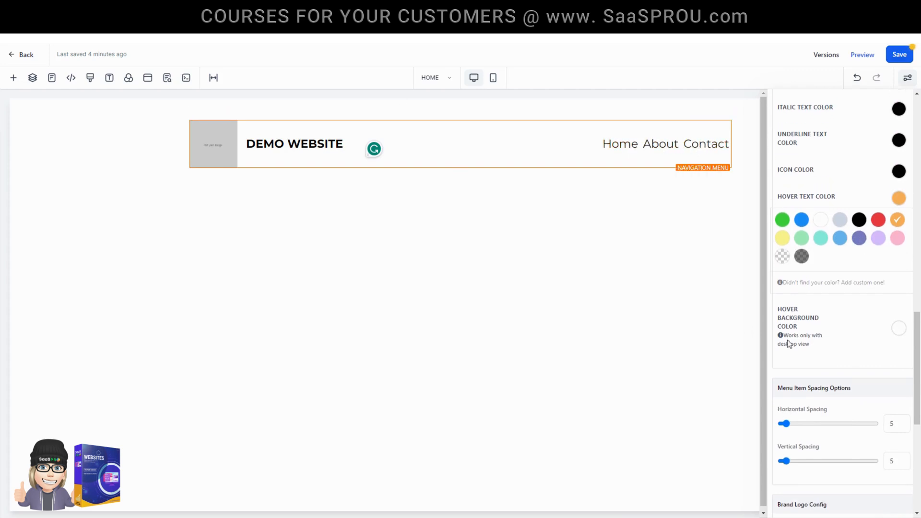
Step: Try orange as the menu's hover background color and change it to white instead
{"action": "scroll", "coordinate": [823, 314], "scroll_direction": "down", "scroll_amount": 2}
{"action": "scroll", "coordinate": [787, 207], "scroll_direction": "down", "scroll_amount": 1}
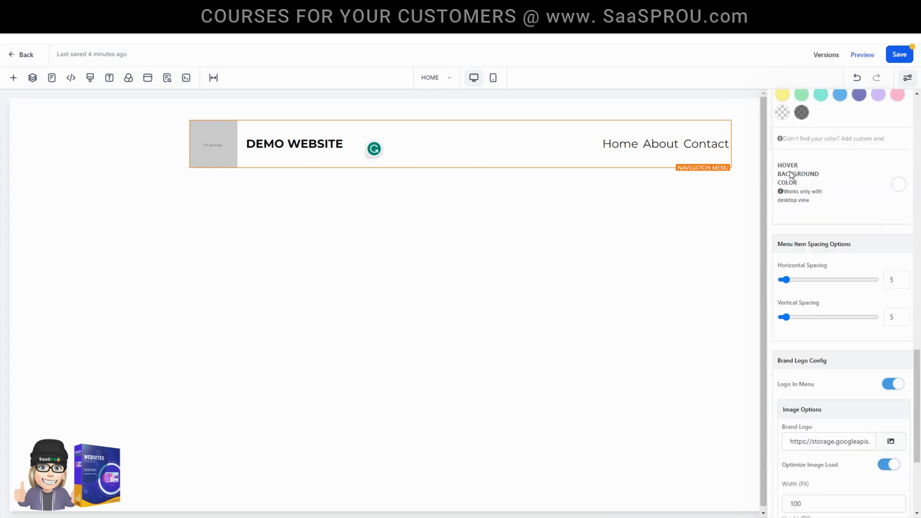
{"action": "left_click", "coordinate": [899, 190]}
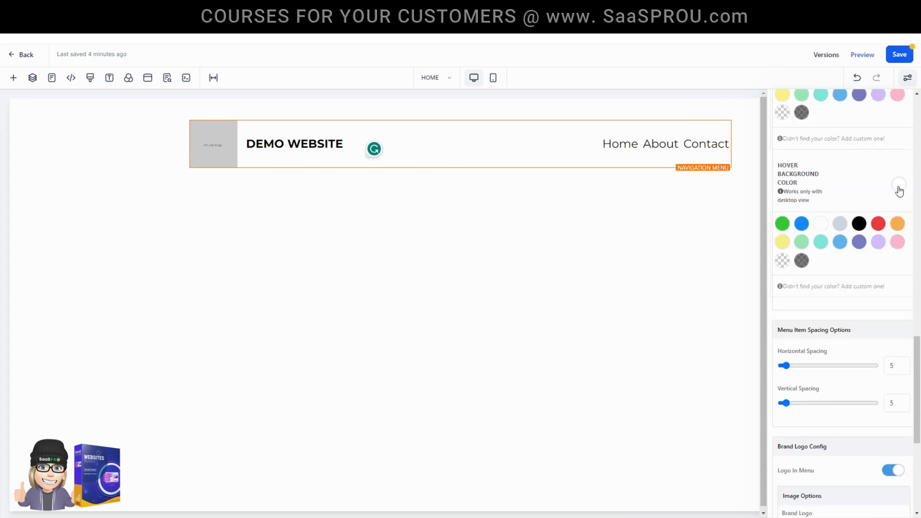
{"action": "left_click", "coordinate": [897, 224]}
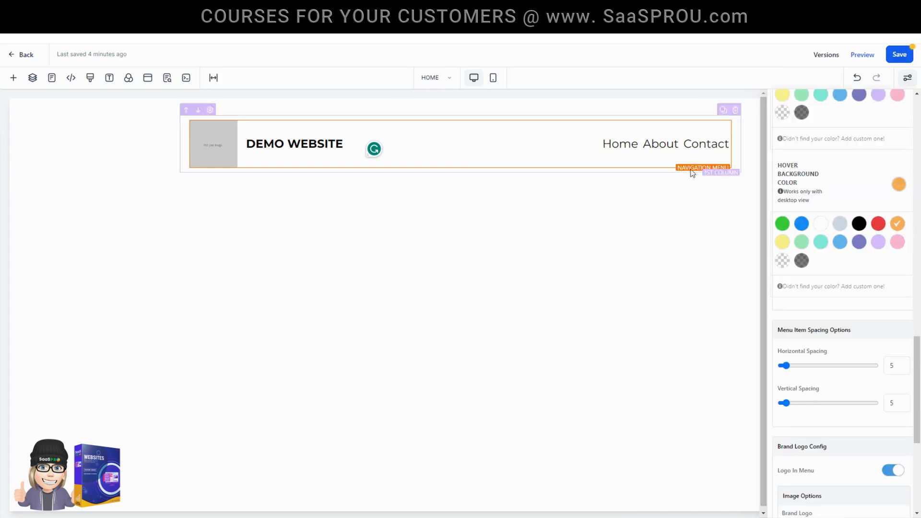
{"action": "mouse_move", "coordinate": [645, 151]}
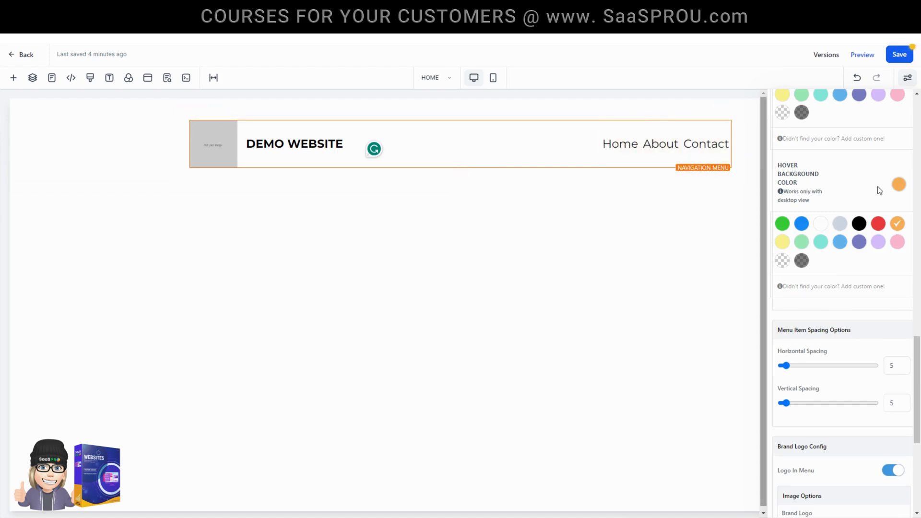
{"action": "left_click", "coordinate": [820, 223]}
Step: Set the menu items' horizontal spacing to 19 and vertical spacing to 15
{"action": "scroll", "coordinate": [821, 238], "scroll_direction": "down", "scroll_amount": 1}
{"action": "scroll", "coordinate": [821, 238], "scroll_direction": "down", "scroll_amount": 2}
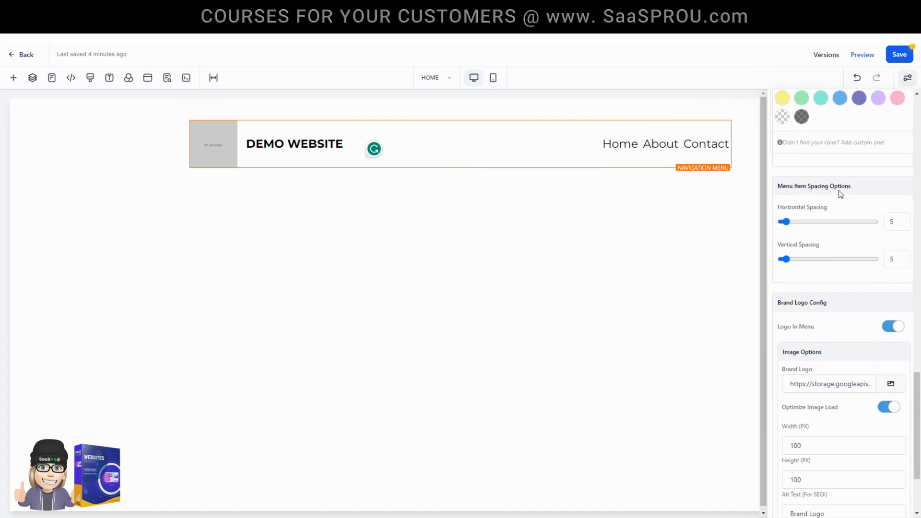
{"action": "left_click_drag", "start_coordinate": [790, 224], "coordinate": [795, 261]}
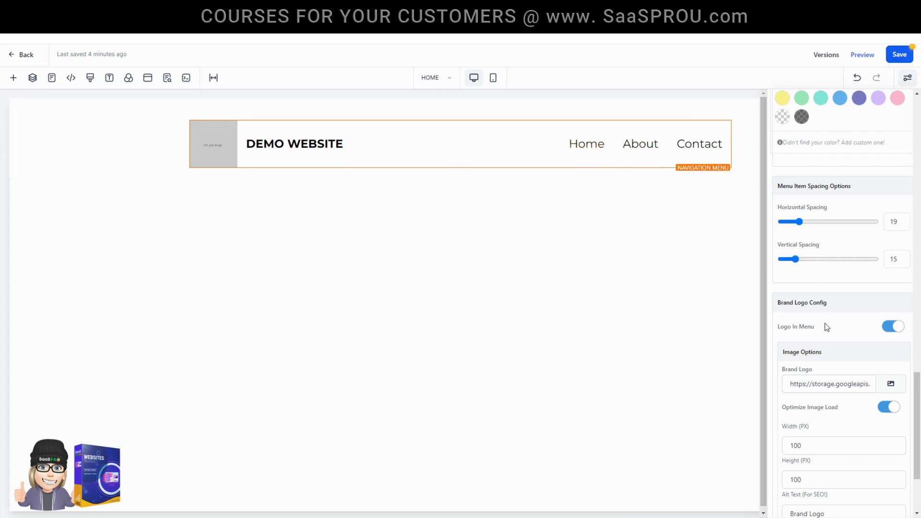
Step: Use the DEMO LOGO - BLACK image from the media library as the navigation menu's brand logo
{"action": "scroll", "coordinate": [829, 324], "scroll_direction": "down", "scroll_amount": 1}
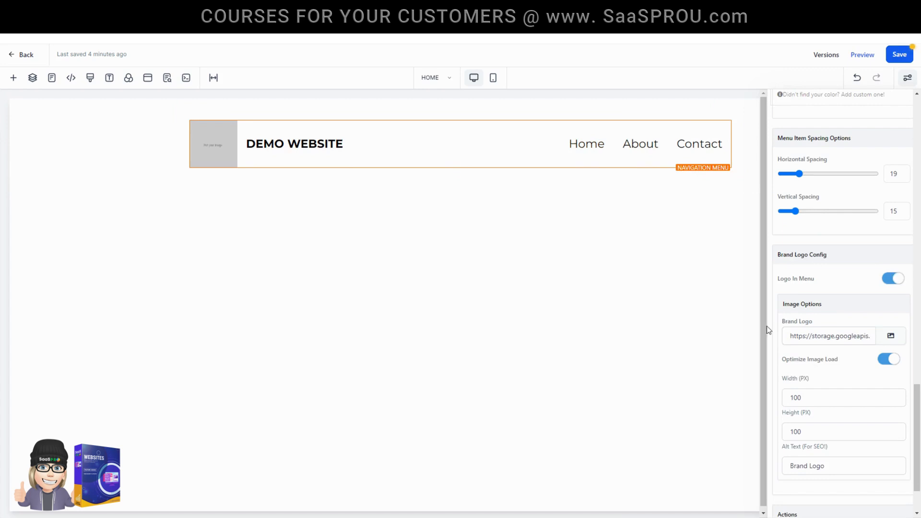
{"action": "left_click", "coordinate": [890, 336]}
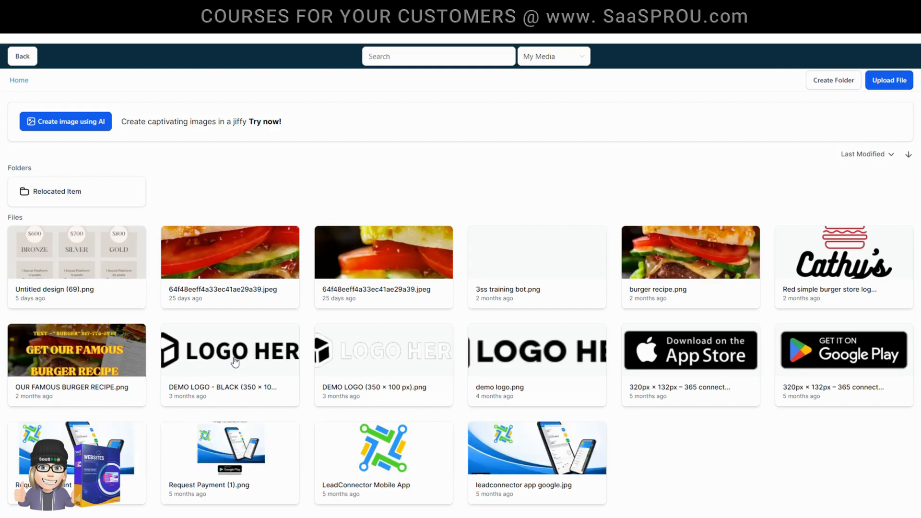
{"action": "left_click", "coordinate": [235, 360]}
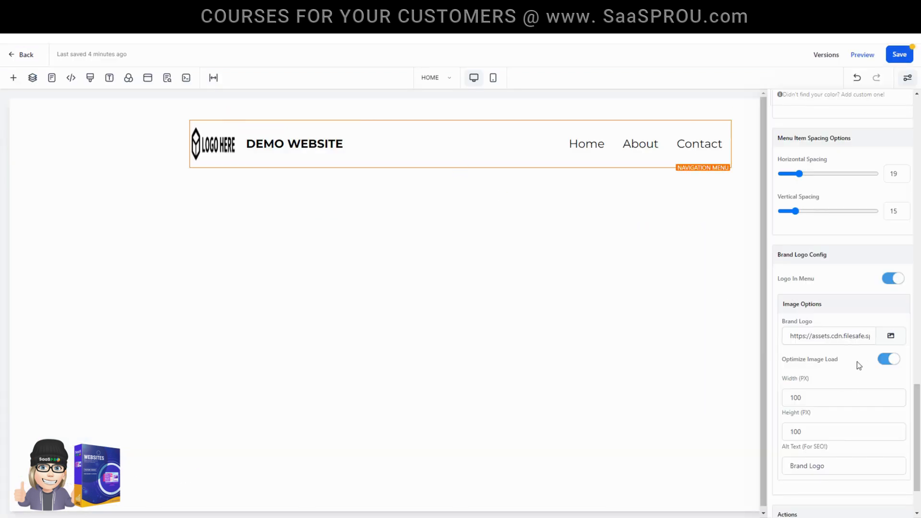
Step: Clear the brand logo's height value and open its alt text for editing
{"action": "scroll", "coordinate": [791, 398], "scroll_direction": "down", "scroll_amount": 2}
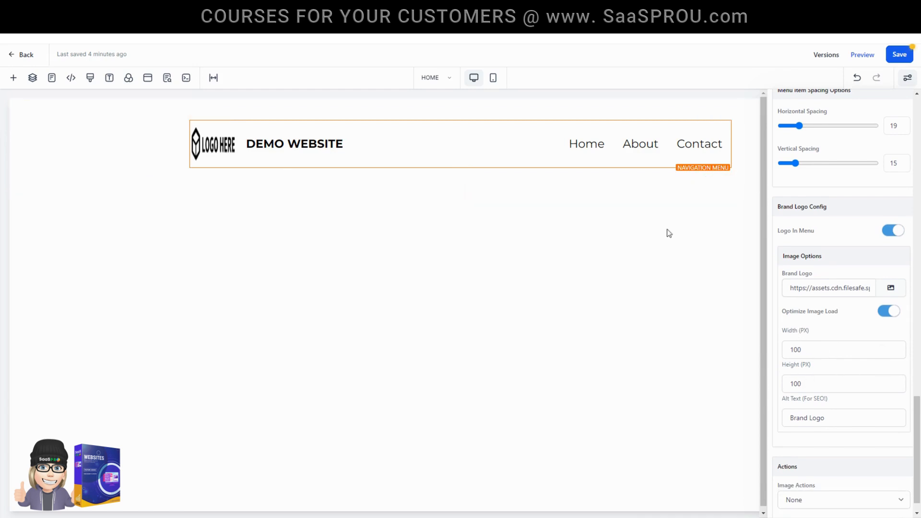
{"action": "left_click_drag", "start_coordinate": [812, 385], "coordinate": [736, 383]}
{"action": "key", "text": "BackSpace"}
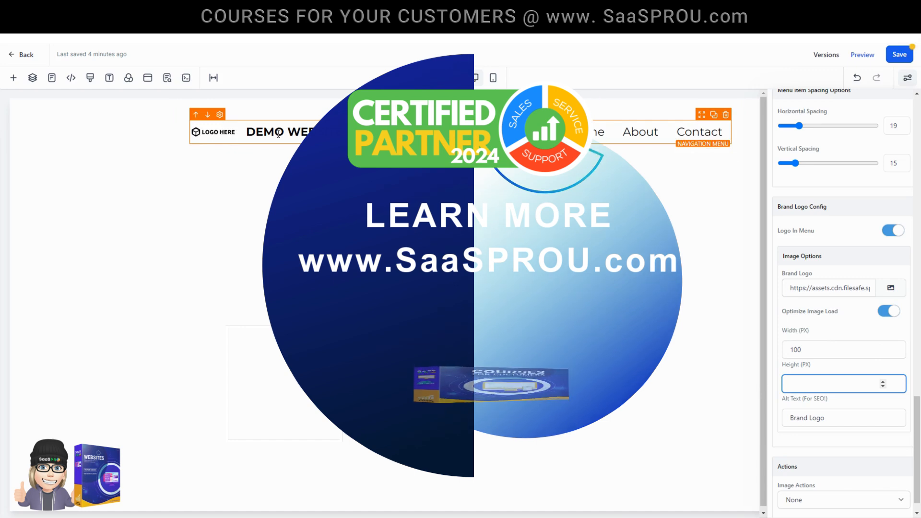
{"action": "scroll", "coordinate": [822, 402], "scroll_direction": "down", "scroll_amount": 1}
{"action": "left_click_drag", "start_coordinate": [789, 374], "coordinate": [829, 379]}
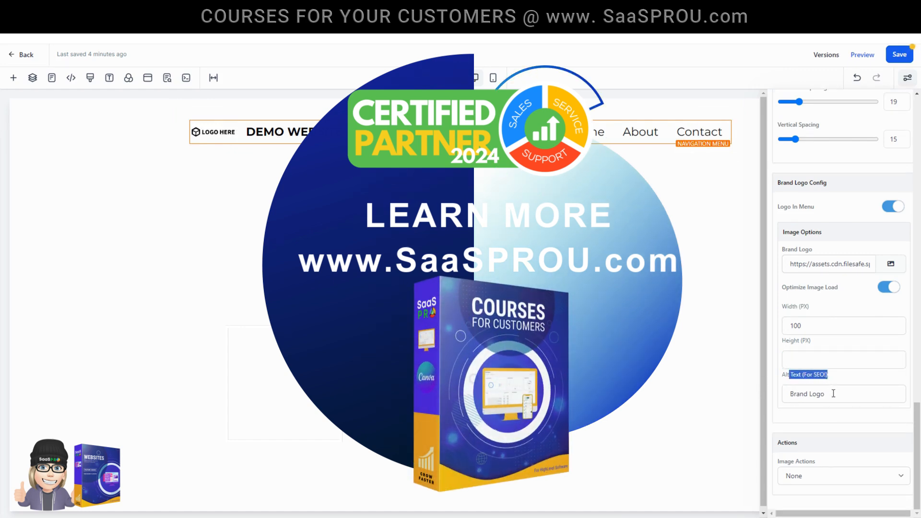
{"action": "left_click", "coordinate": [833, 393]}
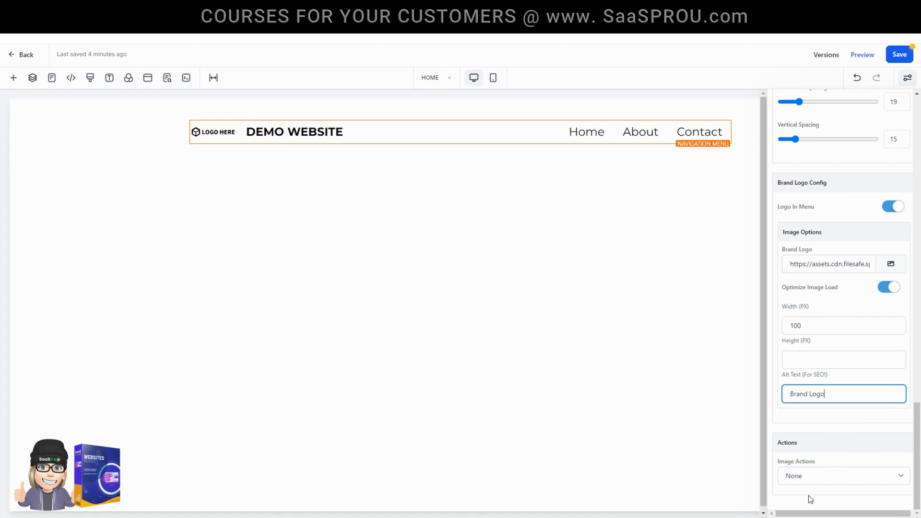
Step: Review the logo's available image actions and set the action to Go to website Url
{"action": "left_click", "coordinate": [802, 476]}
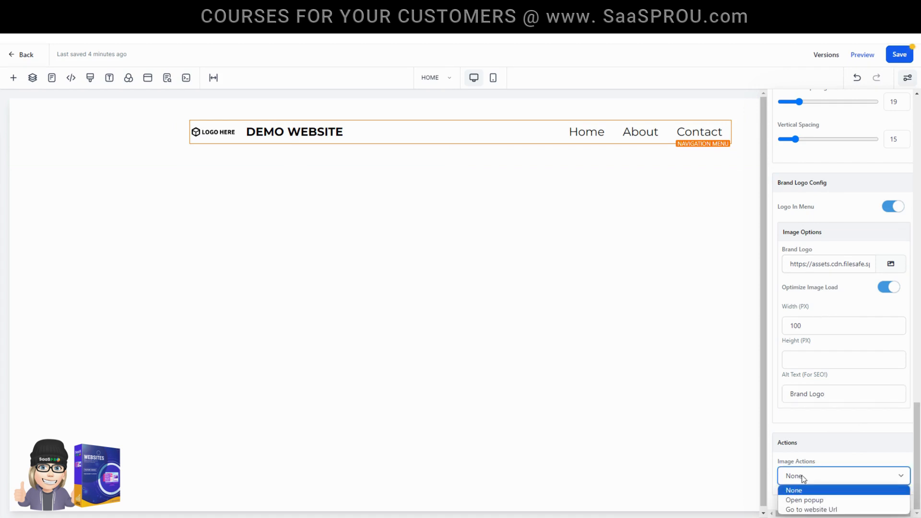
{"action": "left_click", "coordinate": [794, 491]}
{"action": "left_click", "coordinate": [817, 470]}
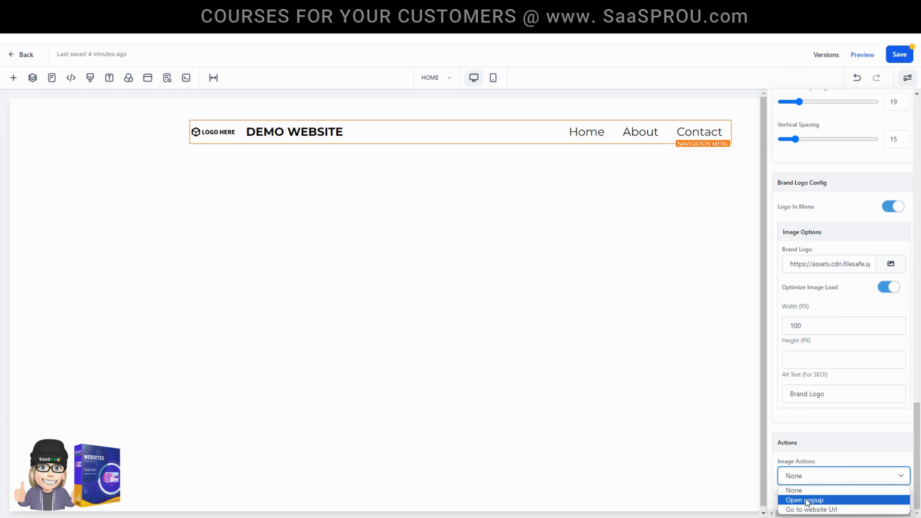
{"action": "left_click", "coordinate": [832, 430]}
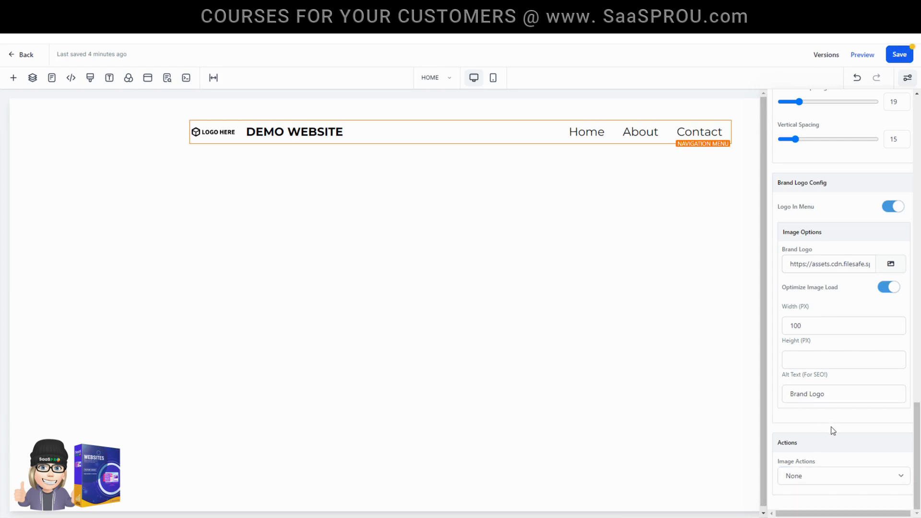
{"action": "left_click", "coordinate": [801, 477]}
{"action": "left_click", "coordinate": [808, 507]}
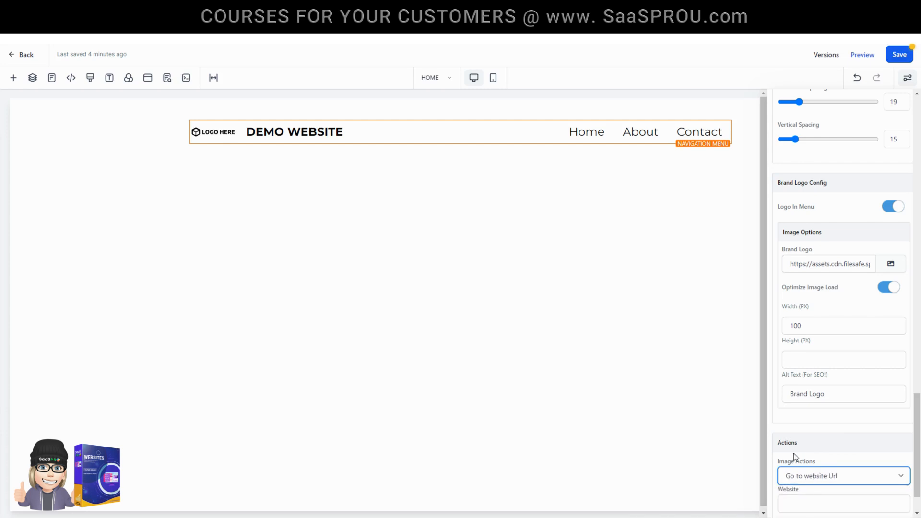
{"action": "scroll", "coordinate": [810, 480], "scroll_direction": "down", "scroll_amount": 1}
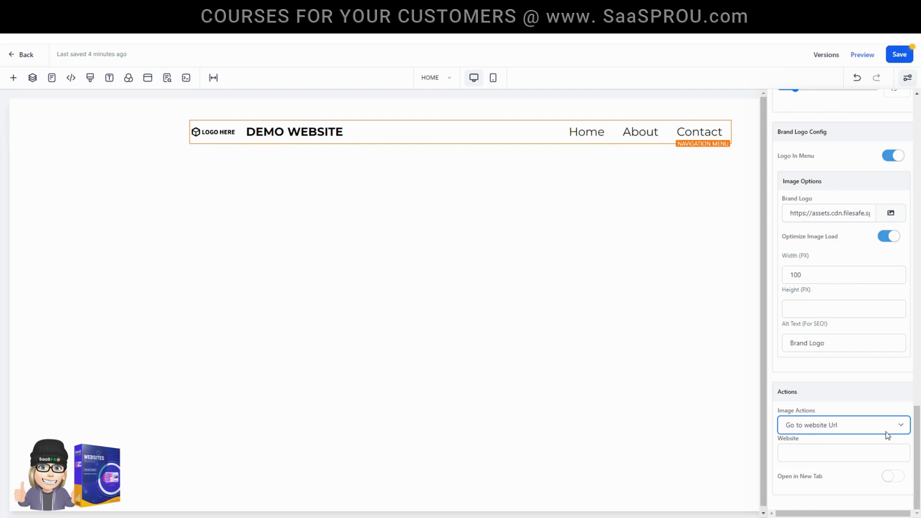
{"action": "scroll", "coordinate": [888, 435], "scroll_direction": "up", "scroll_amount": 10}
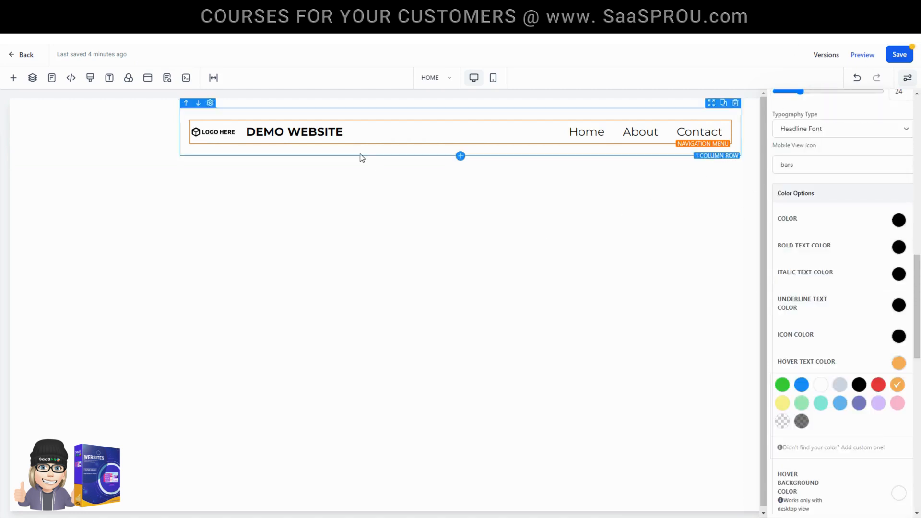
Step: Save the page and add a full-width section below the navigation menu
{"action": "left_click", "coordinate": [896, 56]}
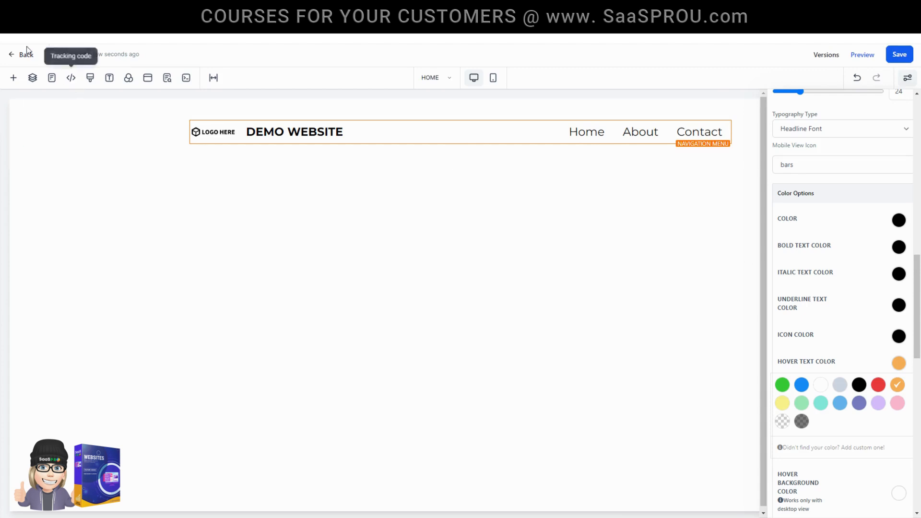
{"action": "left_click", "coordinate": [13, 81]}
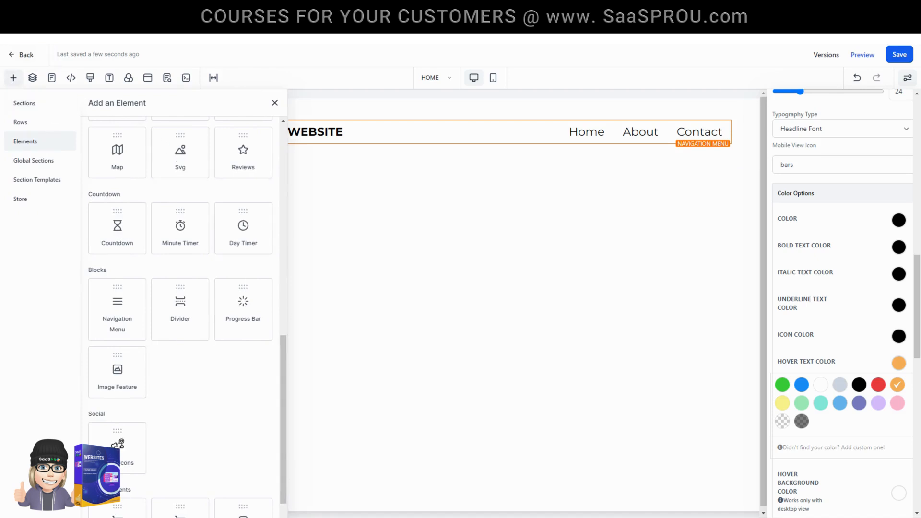
{"action": "left_click", "coordinate": [32, 108]}
{"action": "left_click_drag", "start_coordinate": [129, 158], "coordinate": [399, 227]}
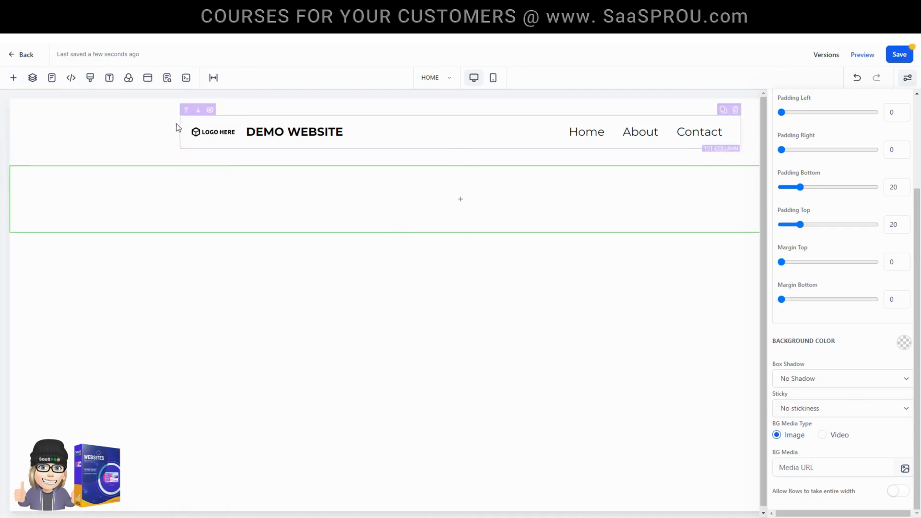
Step: Insert a two-column row into the empty section below the navigation menu
{"action": "left_click", "coordinate": [13, 79]}
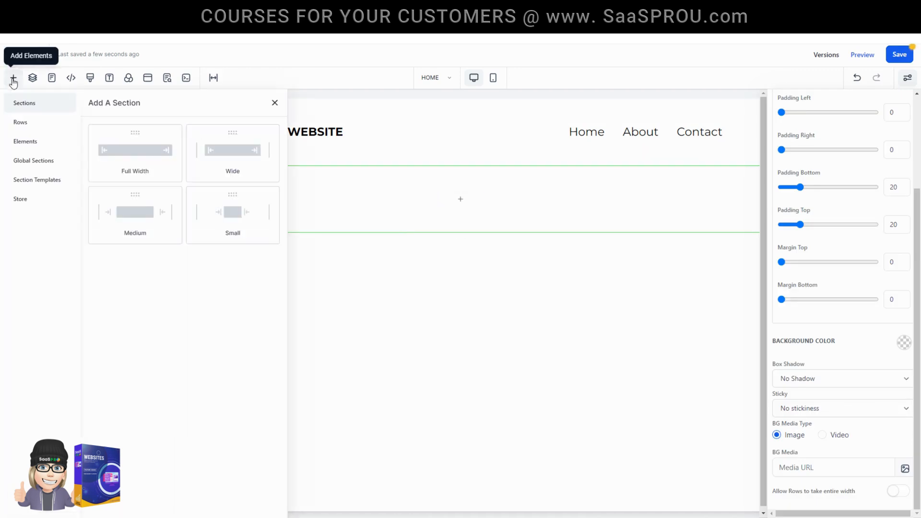
{"action": "left_click", "coordinate": [19, 123]}
{"action": "left_click_drag", "start_coordinate": [220, 154], "coordinate": [370, 225]}
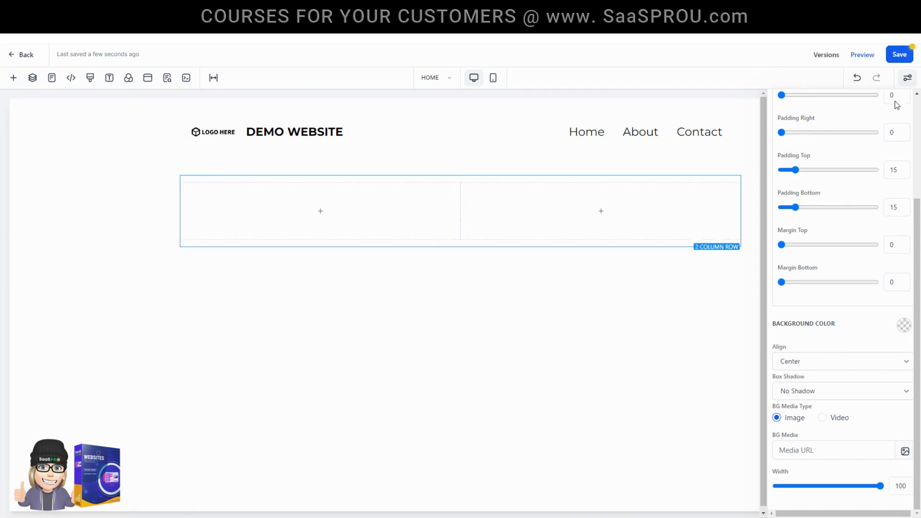
Step: Hide the element settings and slightly widen the first column of the two-column row
{"action": "left_click", "coordinate": [909, 82]}
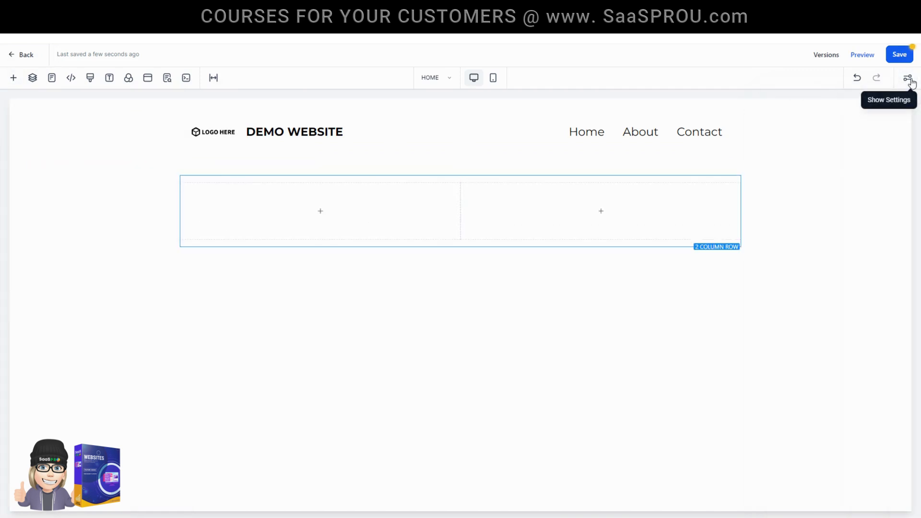
{"action": "right_click", "coordinate": [248, 303]}
{"action": "left_click", "coordinate": [379, 332]}
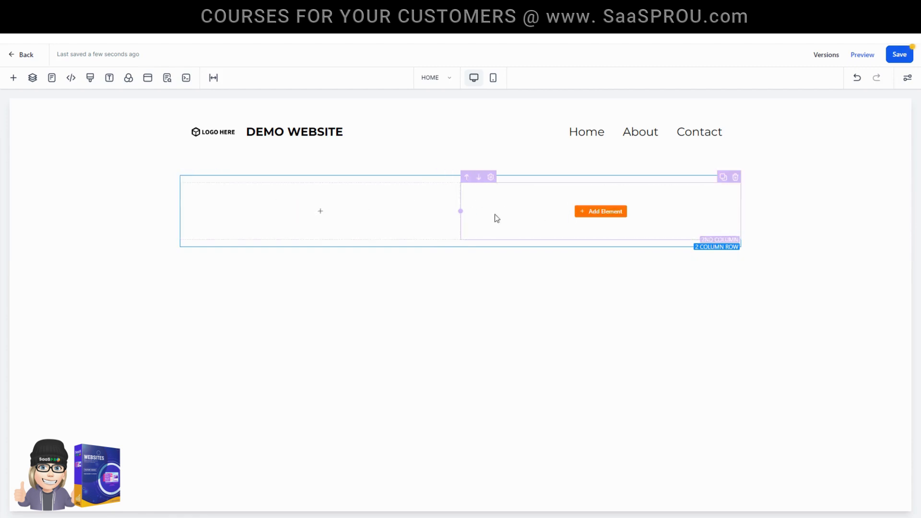
{"action": "left_click_drag", "start_coordinate": [462, 212], "coordinate": [479, 230]}
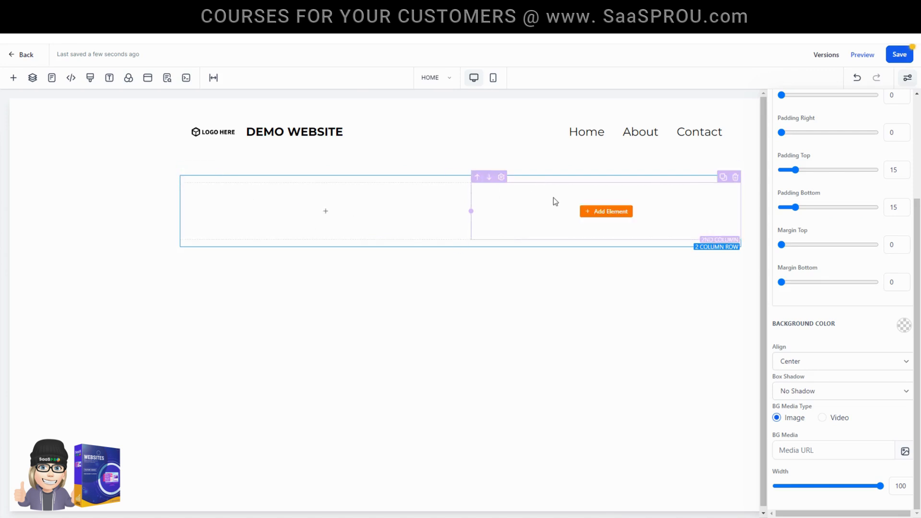
Step: Set the second column's background color to orange
{"action": "left_click", "coordinate": [501, 178]}
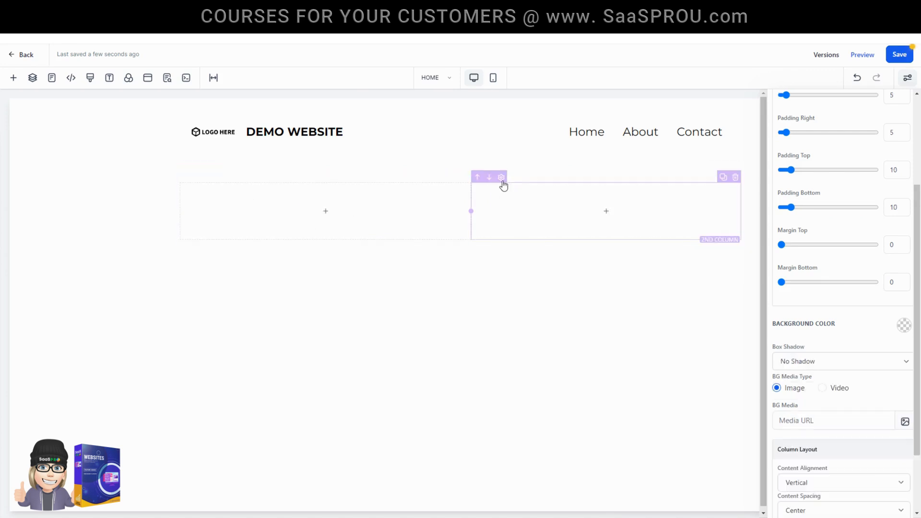
{"action": "scroll", "coordinate": [821, 377], "scroll_direction": "down", "scroll_amount": 2}
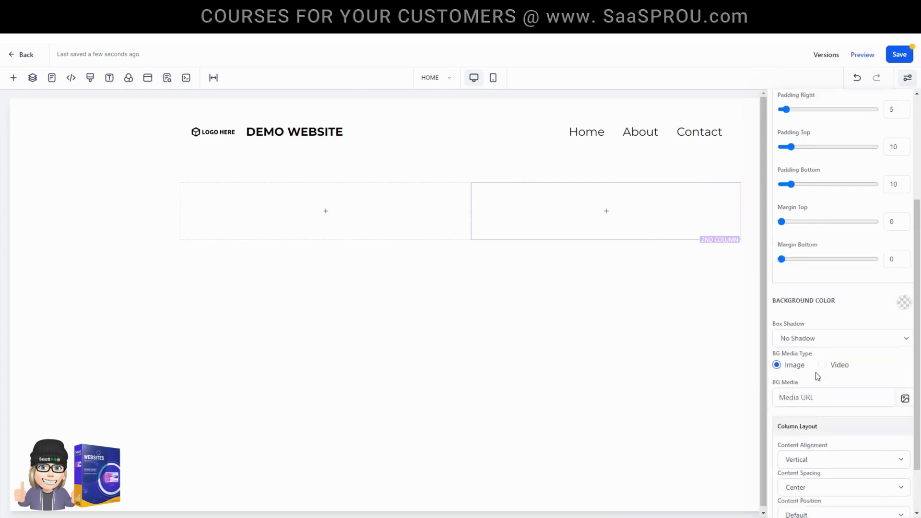
{"action": "scroll", "coordinate": [816, 374], "scroll_direction": "up", "scroll_amount": 5}
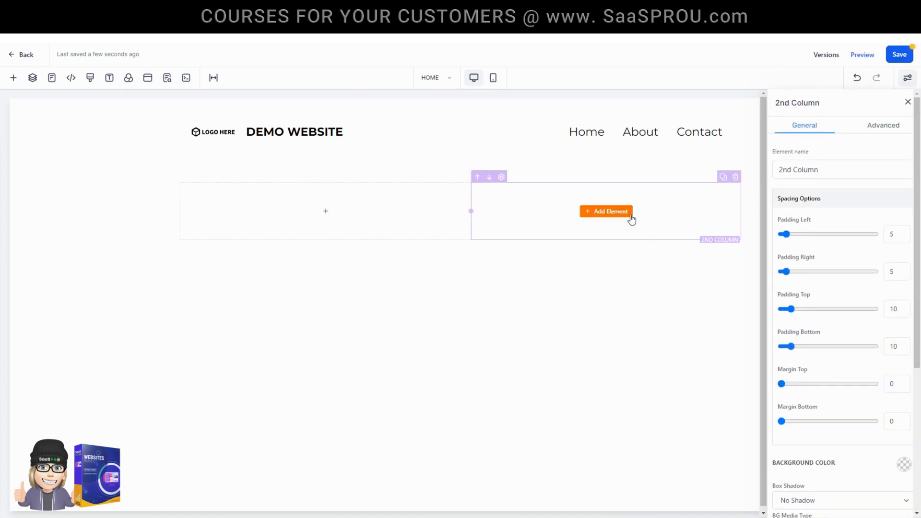
{"action": "left_click", "coordinate": [631, 218]}
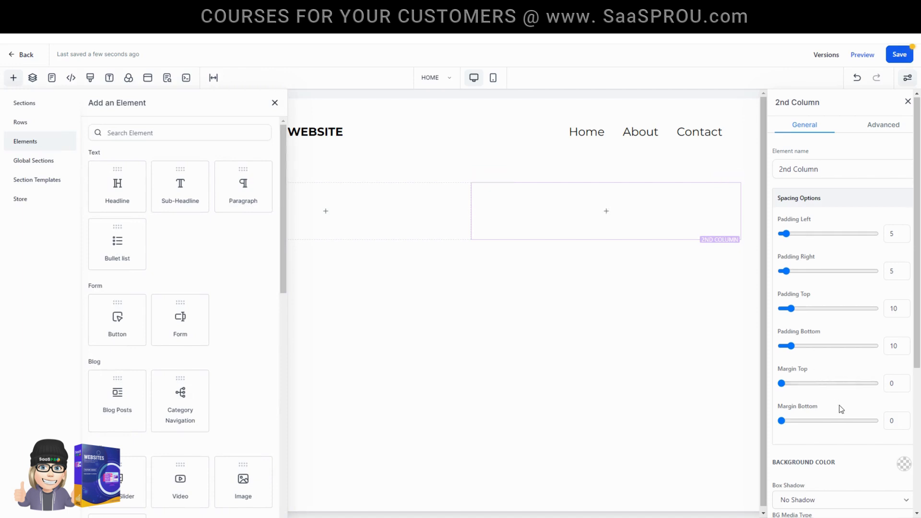
{"action": "scroll", "coordinate": [819, 384], "scroll_direction": "down", "scroll_amount": 2}
{"action": "left_click", "coordinate": [904, 368]}
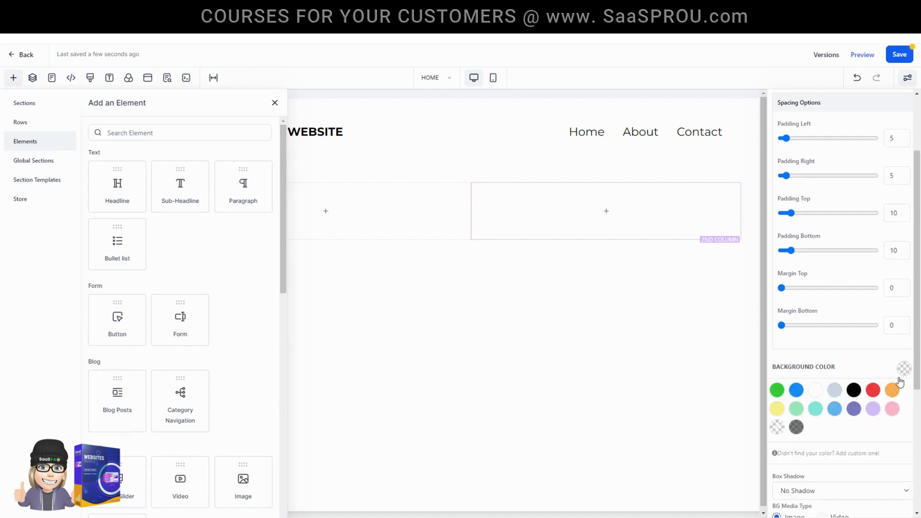
{"action": "left_click", "coordinate": [892, 390]}
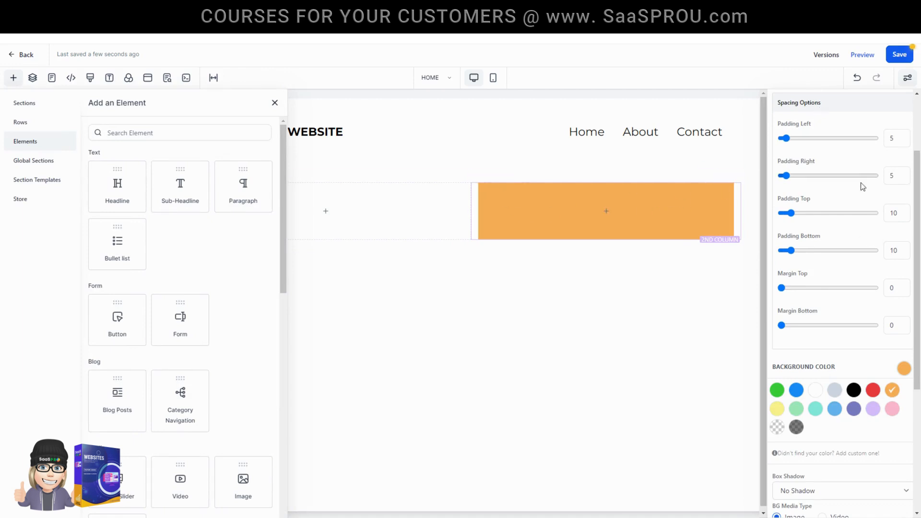
Step: Duplicate the orange second column, delete the copy and close the element list
{"action": "left_click", "coordinate": [722, 177]}
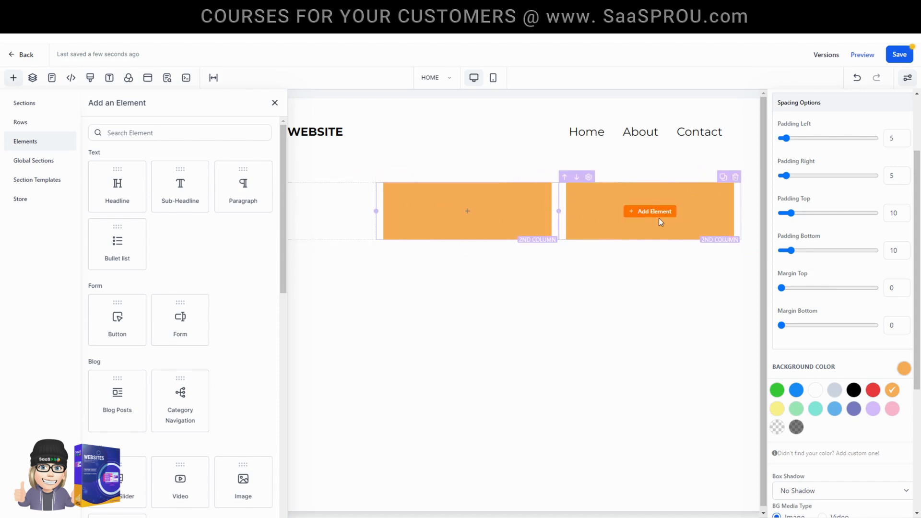
{"action": "left_click", "coordinate": [735, 178]}
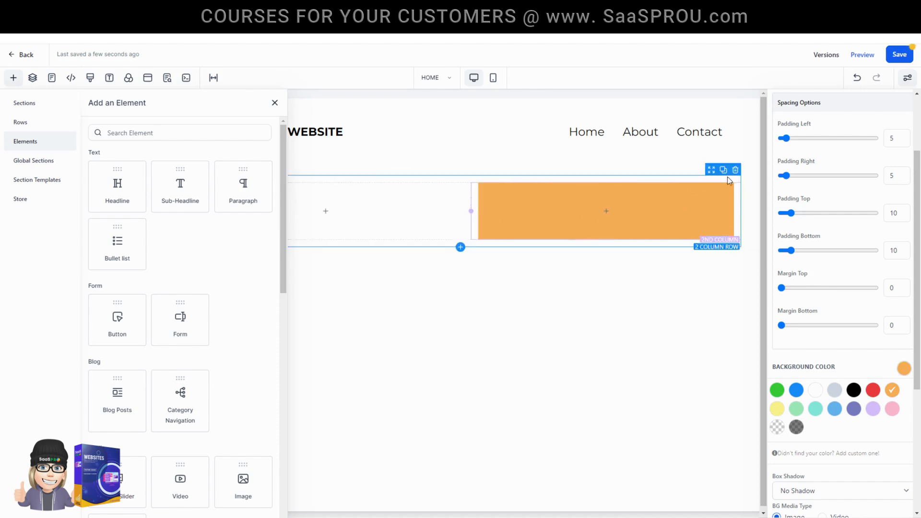
{"action": "left_click", "coordinate": [275, 104]}
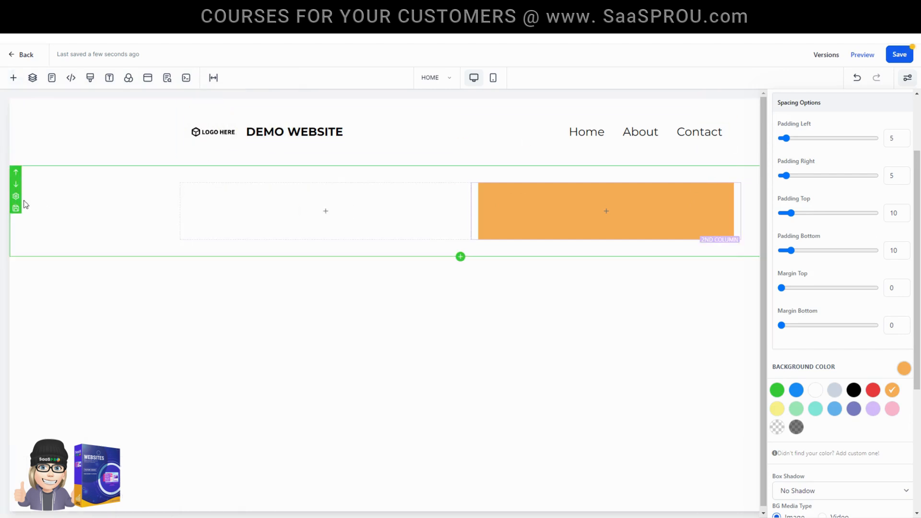
Step: Add an image element to the empty first column of the two-column row
{"action": "left_click", "coordinate": [16, 201]}
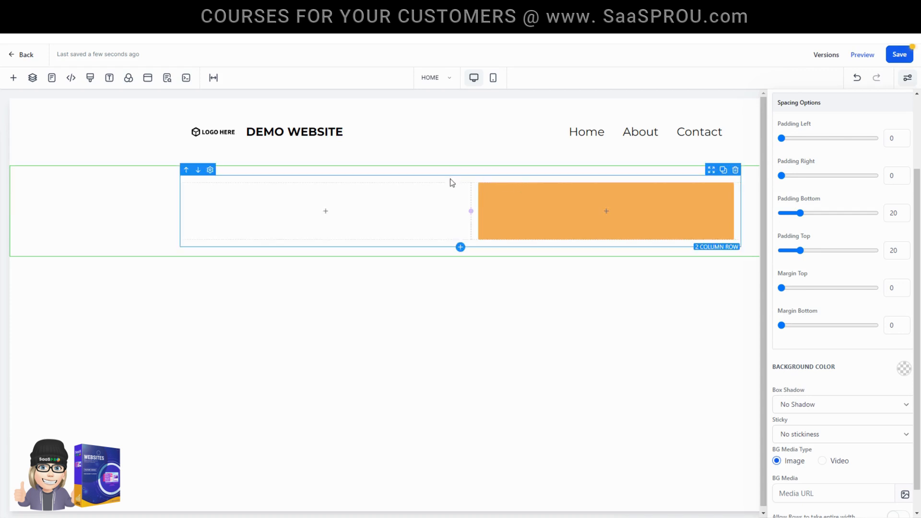
{"action": "left_click", "coordinate": [314, 214]}
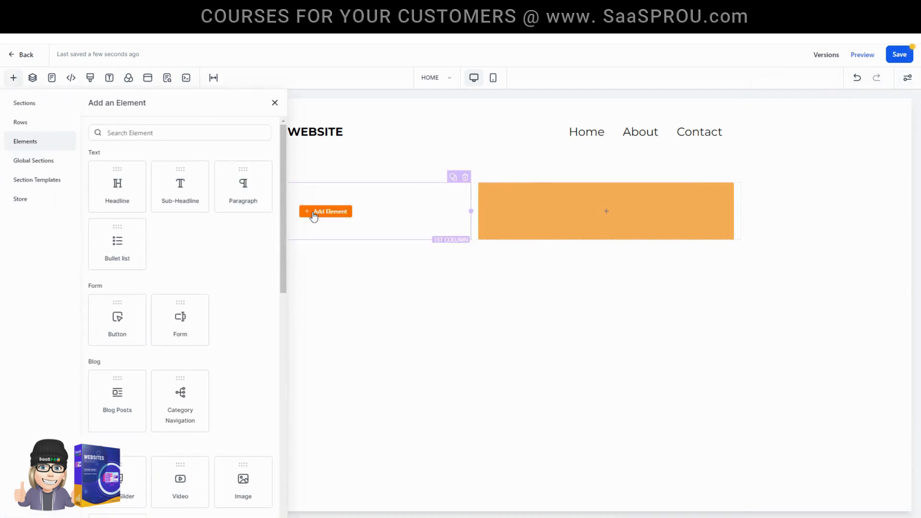
{"action": "scroll", "coordinate": [179, 356], "scroll_direction": "down", "scroll_amount": 4}
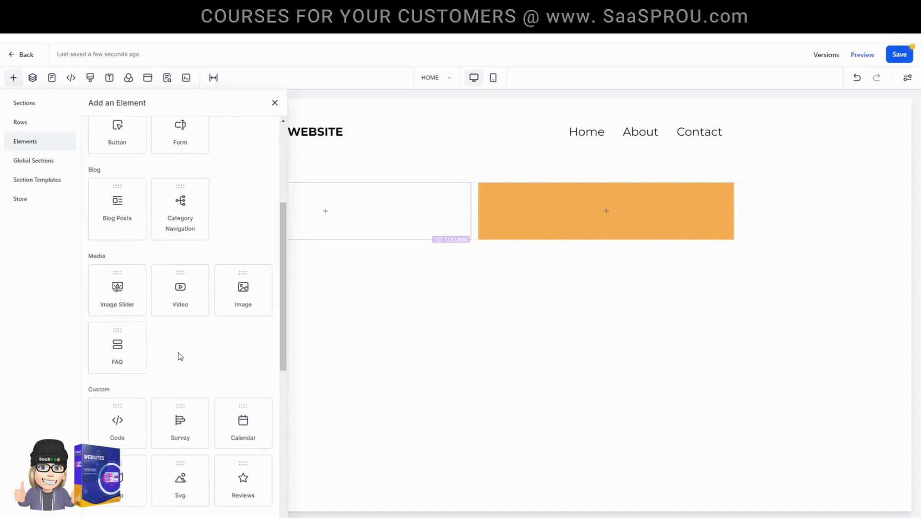
{"action": "left_click_drag", "start_coordinate": [242, 291], "coordinate": [332, 254]}
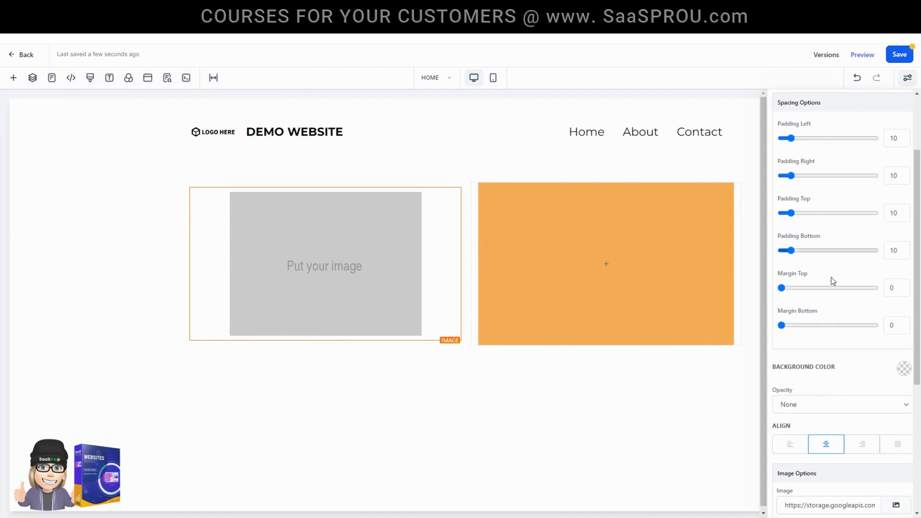
Step: Use burger recipe.png from the media library as the first column's image
{"action": "scroll", "coordinate": [834, 400], "scroll_direction": "down", "scroll_amount": 4}
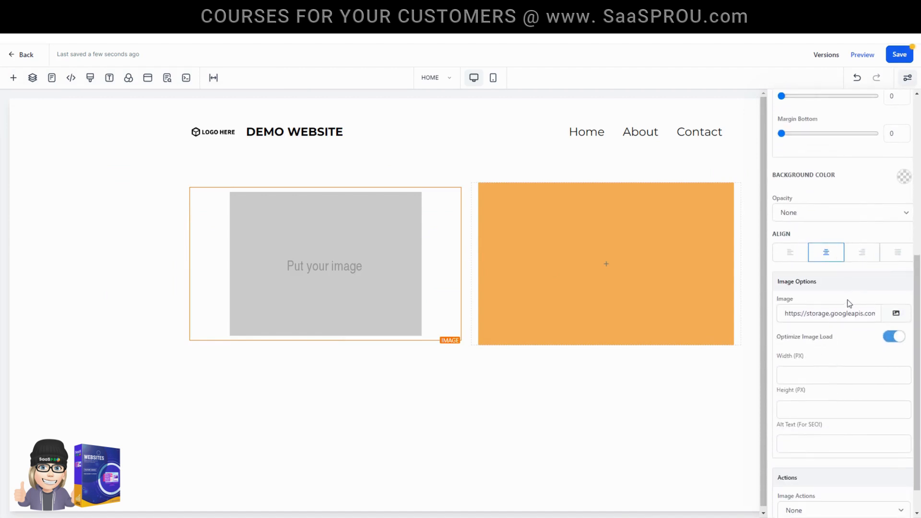
{"action": "left_click", "coordinate": [896, 315]}
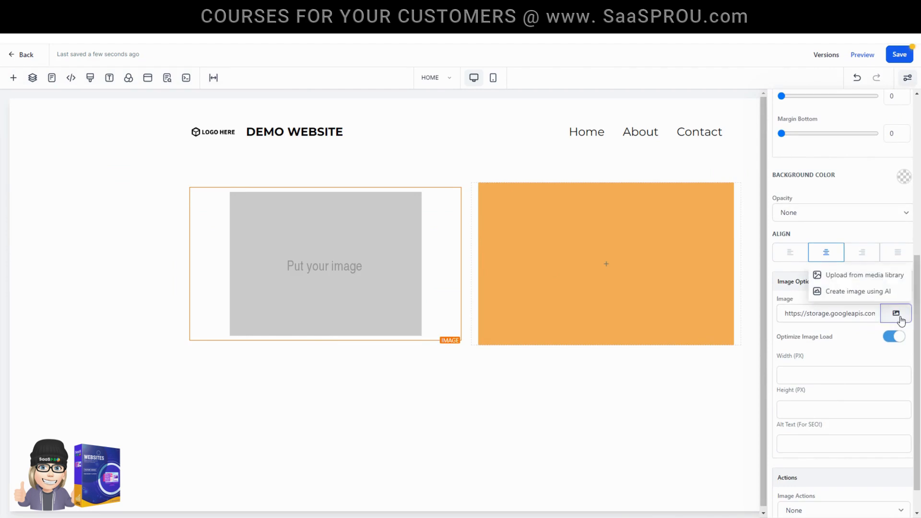
{"action": "left_click", "coordinate": [852, 278]}
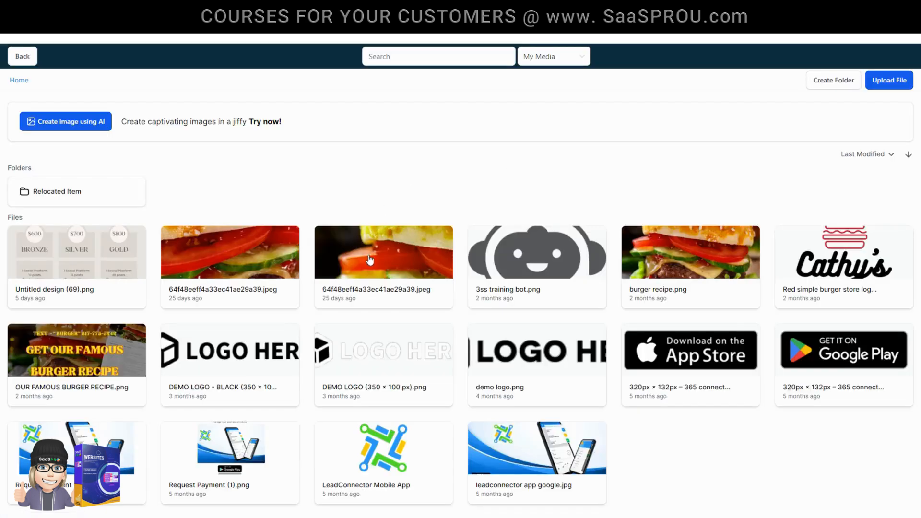
{"action": "left_click", "coordinate": [679, 274]}
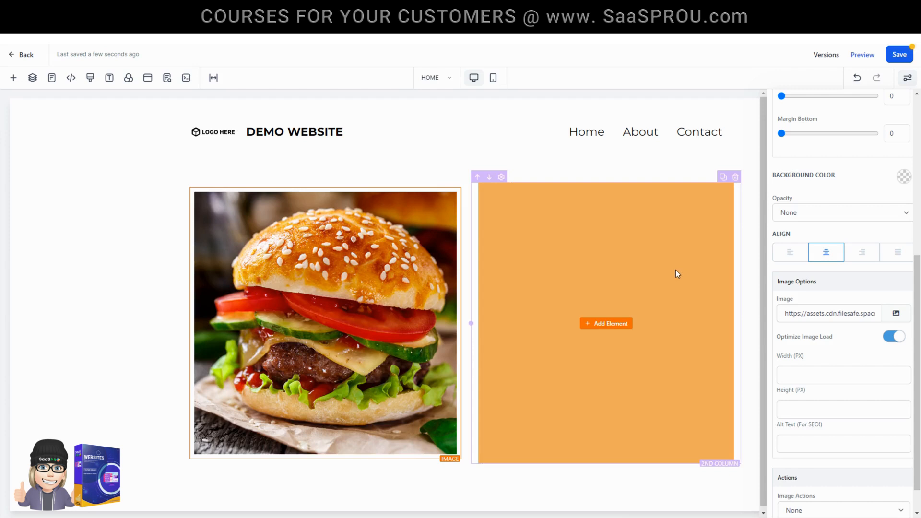
Step: Save the page and widen the burger image's column to about two thirds of the row
{"action": "left_click", "coordinate": [900, 55]}
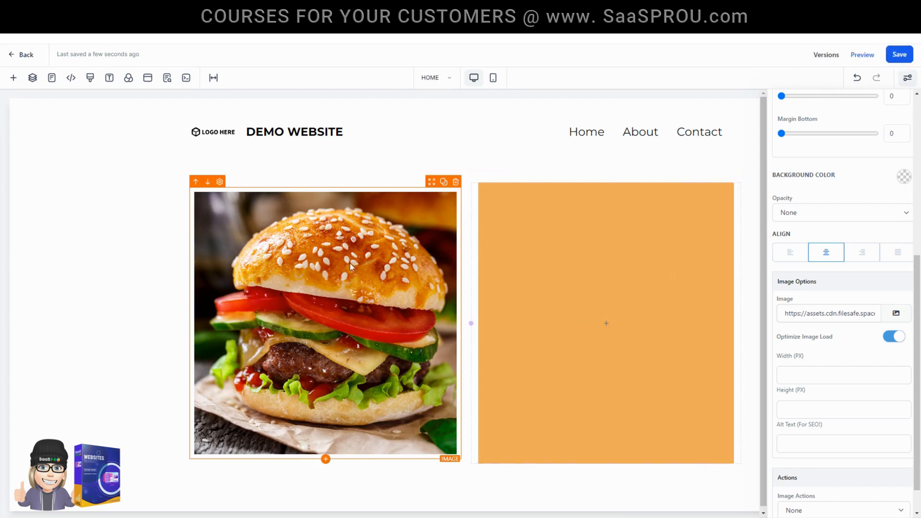
{"action": "left_click", "coordinate": [907, 78]}
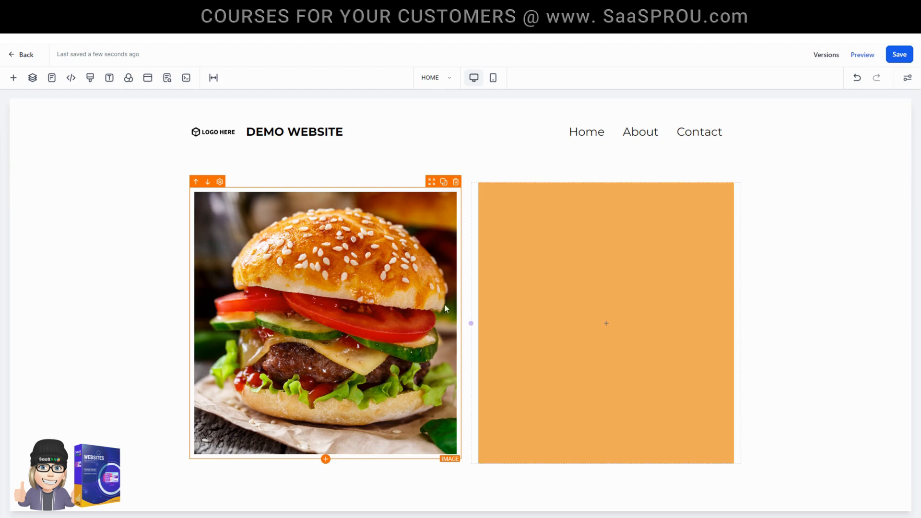
{"action": "left_click_drag", "start_coordinate": [471, 323], "coordinate": [551, 324]}
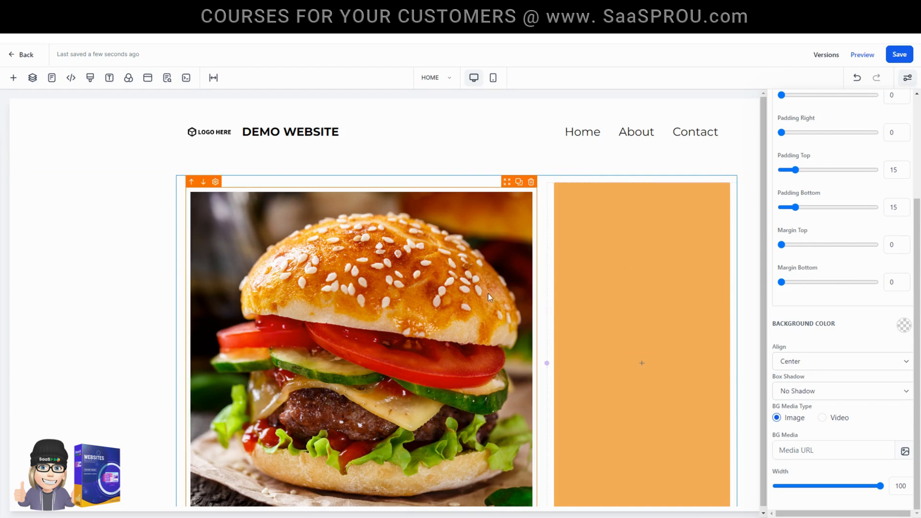
Step: Set the bottom and top padding of the burger image's section to 0, keeping its top and bottom margins at 0
{"action": "left_click", "coordinate": [118, 264]}
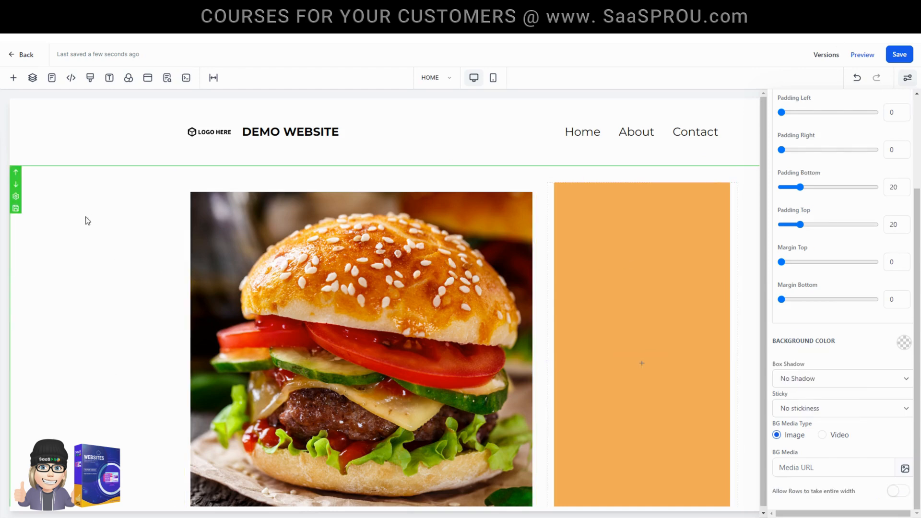
{"action": "scroll", "coordinate": [882, 143], "scroll_direction": "up", "scroll_amount": 3}
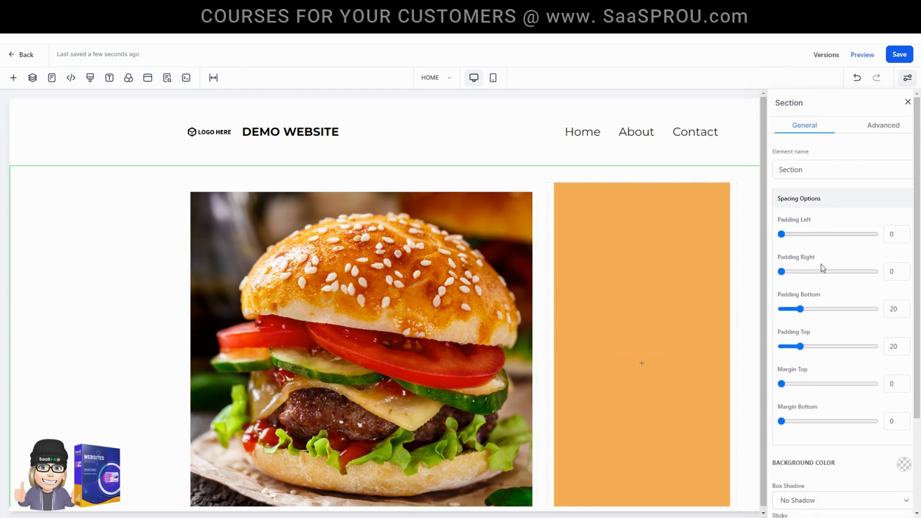
{"action": "left_click_drag", "start_coordinate": [800, 308], "coordinate": [781, 311]}
{"action": "left_click_drag", "start_coordinate": [800, 346], "coordinate": [761, 347]}
{"action": "scroll", "coordinate": [812, 309], "scroll_direction": "down", "scroll_amount": 2}
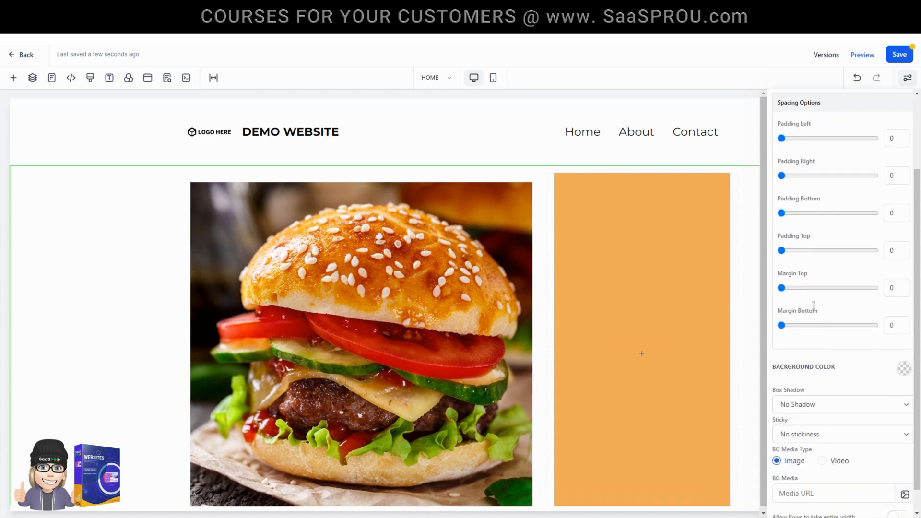
{"action": "scroll", "coordinate": [809, 301], "scroll_direction": "down", "scroll_amount": 1}
{"action": "mouse_move", "coordinate": [781, 262]}
{"action": "left_mouse_down"}
{"action": "mouse_move", "coordinate": [841, 261]}
{"action": "mouse_move", "coordinate": [770, 263]}
{"action": "left_mouse_up"}
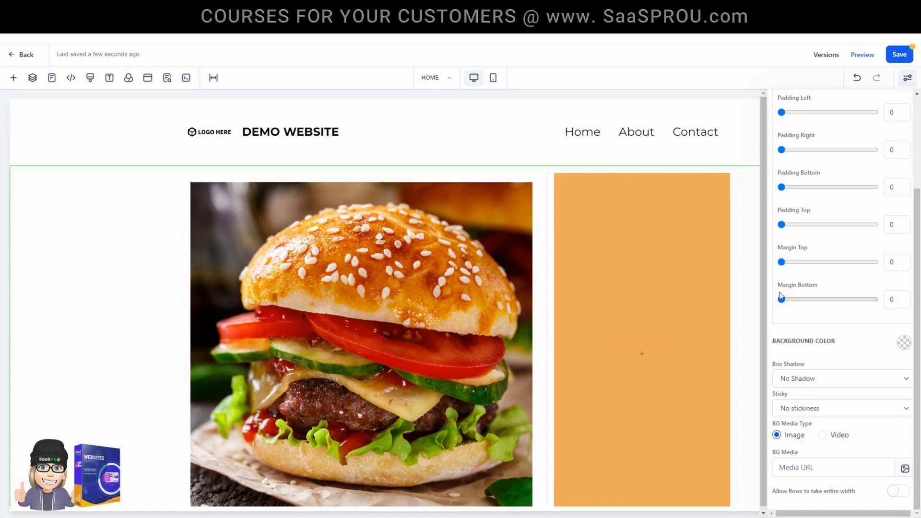
{"action": "left_click_drag", "start_coordinate": [781, 300], "coordinate": [750, 304]}
{"action": "scroll", "coordinate": [525, 300], "scroll_direction": "down", "scroll_amount": 1}
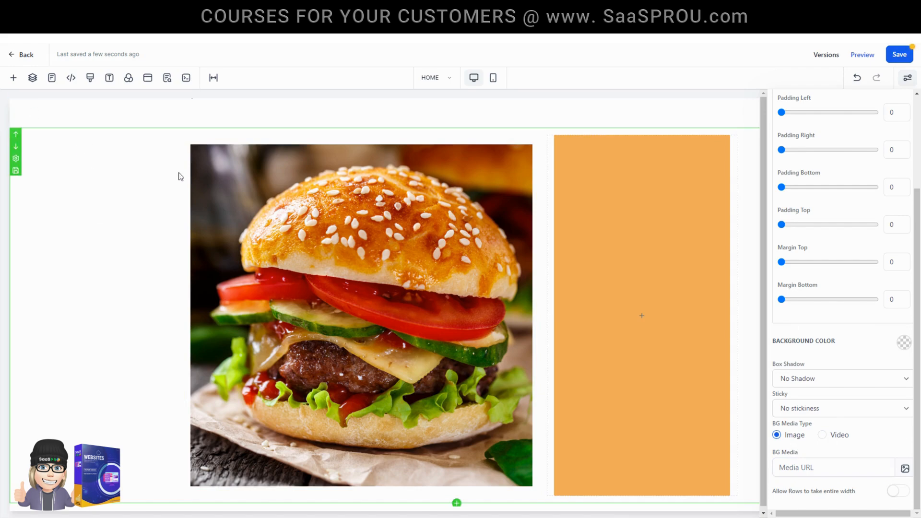
Step: Switch the section's background media type to Video and browse the media library without choosing a file
{"action": "left_click", "coordinate": [836, 435]}
{"action": "left_click", "coordinate": [905, 468]}
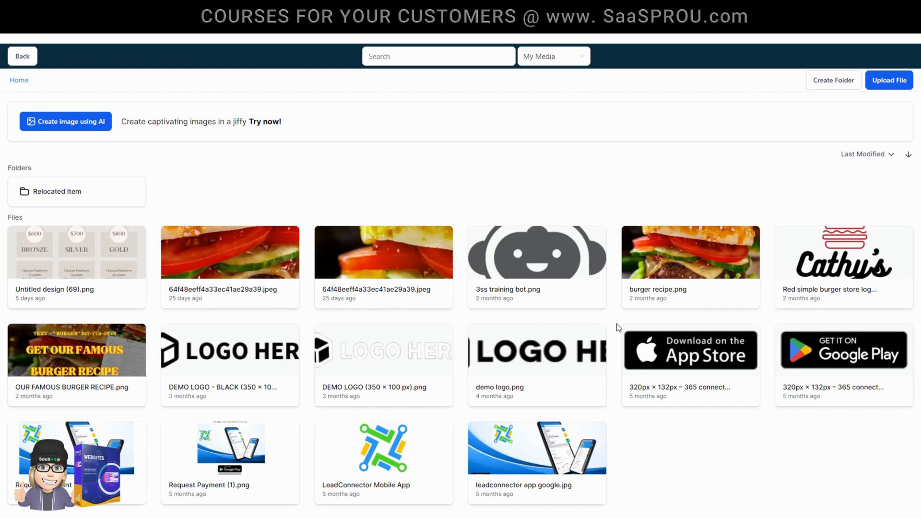
{"action": "left_click", "coordinate": [19, 57]}
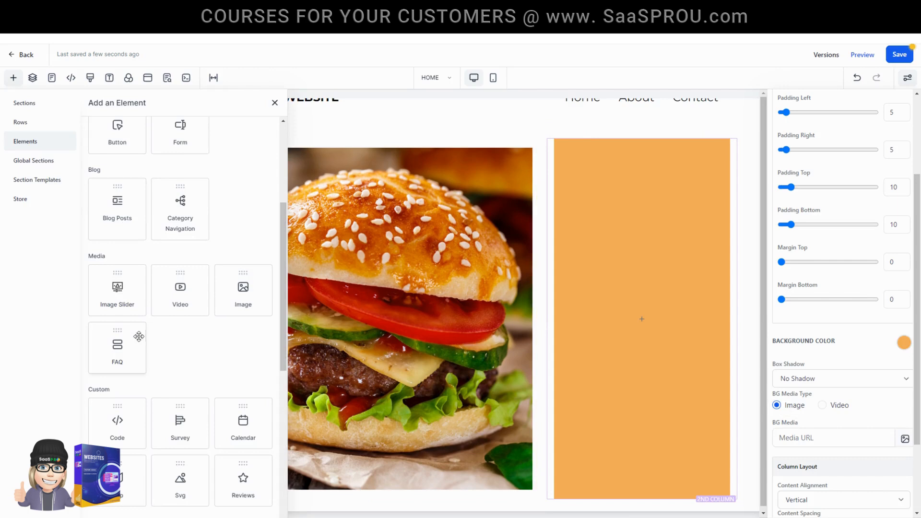
Step: Add a Button element to the orange second column beside the burger image
{"action": "scroll", "coordinate": [153, 364], "scroll_direction": "up", "scroll_amount": 3}
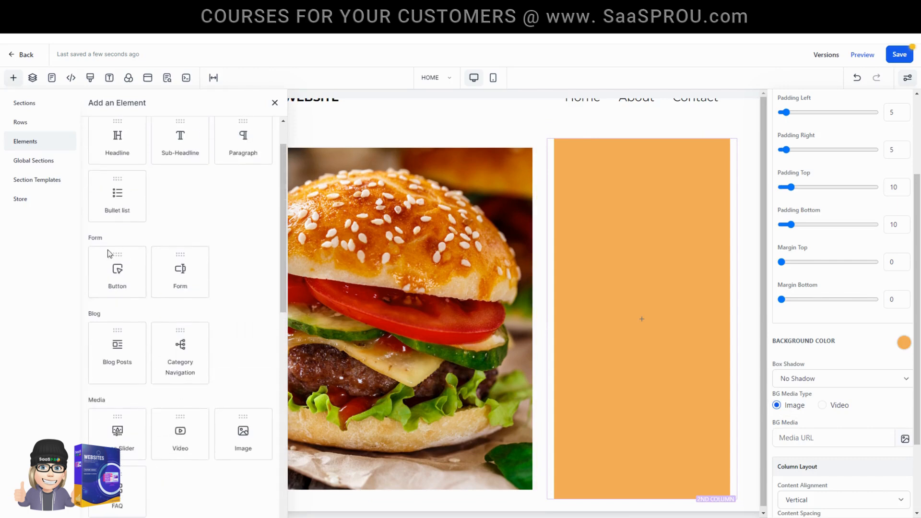
{"action": "left_click_drag", "start_coordinate": [122, 269], "coordinate": [642, 319]}
{"action": "scroll", "coordinate": [638, 389], "scroll_direction": "up", "scroll_amount": 1}
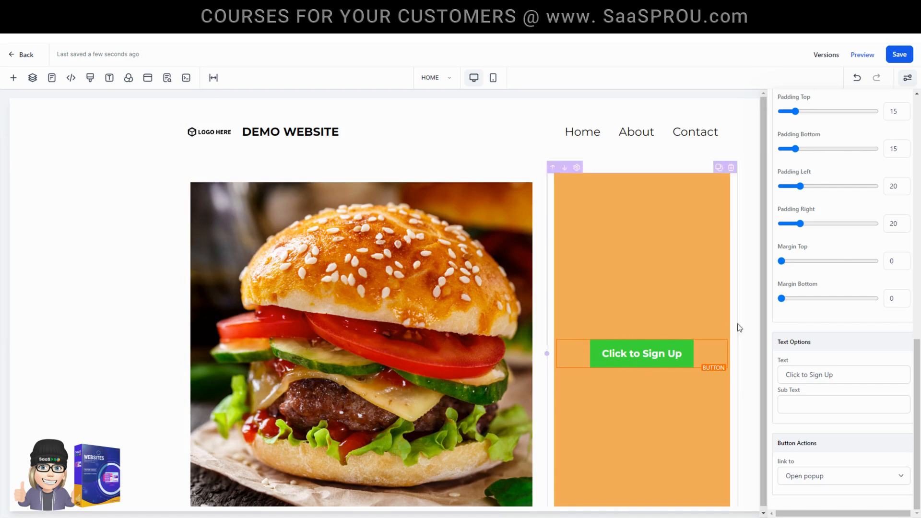
{"action": "scroll", "coordinate": [825, 201], "scroll_direction": "up", "scroll_amount": 10}
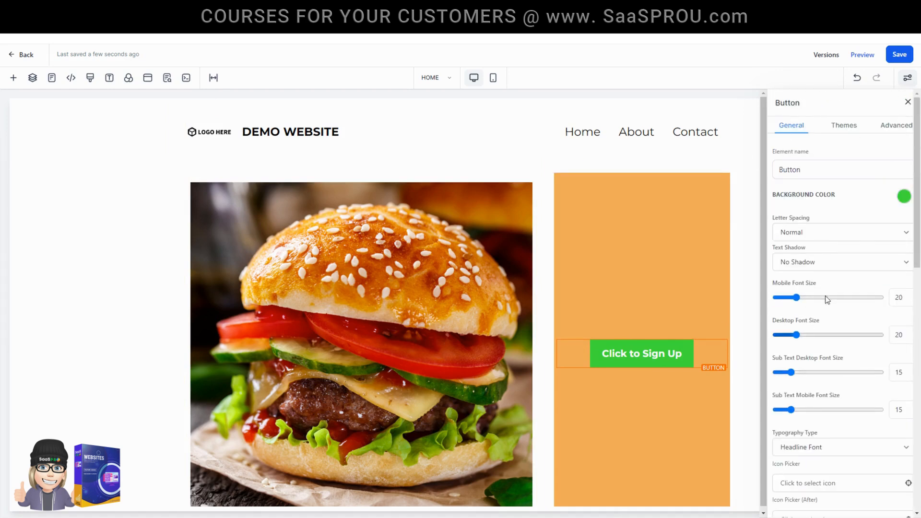
Step: Change the button's background color to black and then to the muted indigo preset, keeping its element name
{"action": "left_click", "coordinate": [795, 169]}
{"action": "left_click_drag", "start_coordinate": [803, 170], "coordinate": [774, 172]}
{"action": "left_click", "coordinate": [812, 158]}
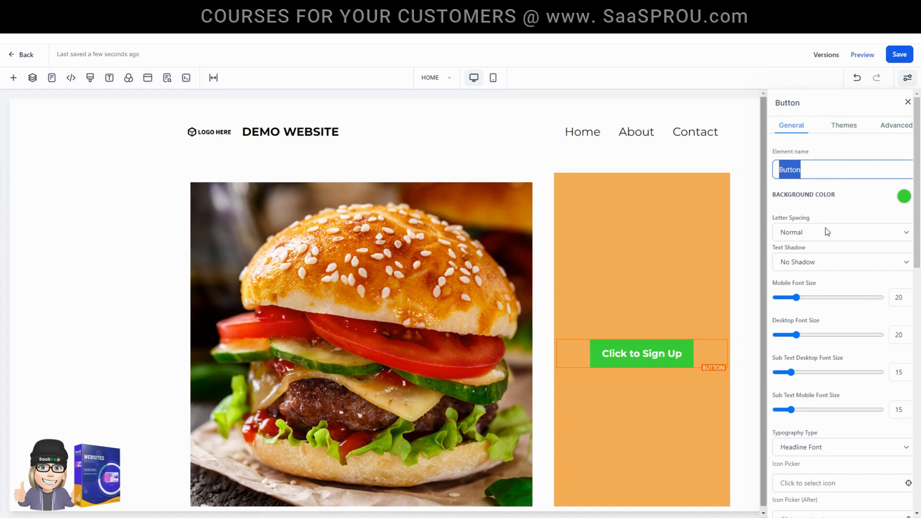
{"action": "left_click", "coordinate": [904, 196]}
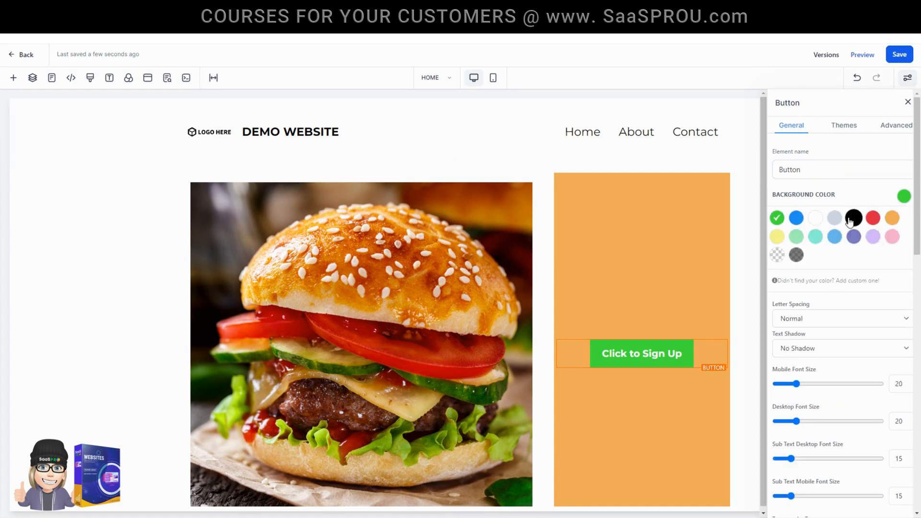
{"action": "left_click", "coordinate": [854, 219]}
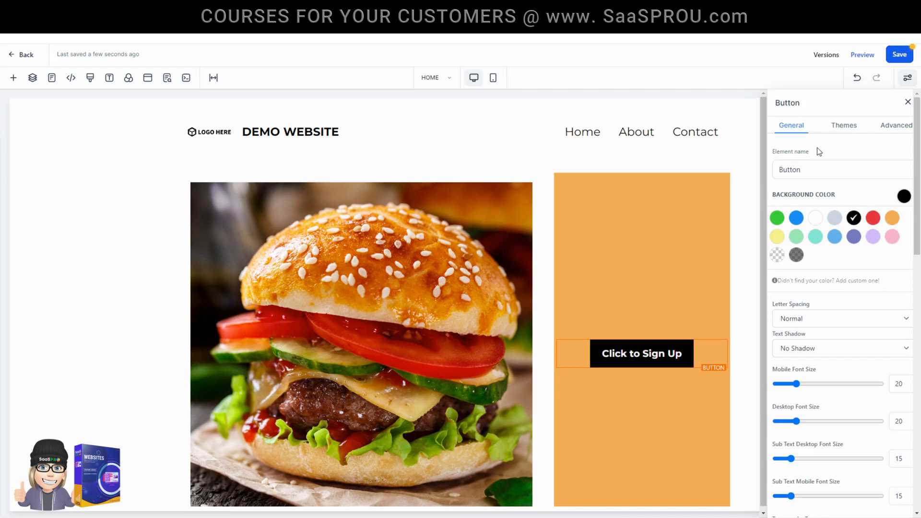
{"action": "left_click", "coordinate": [854, 236]}
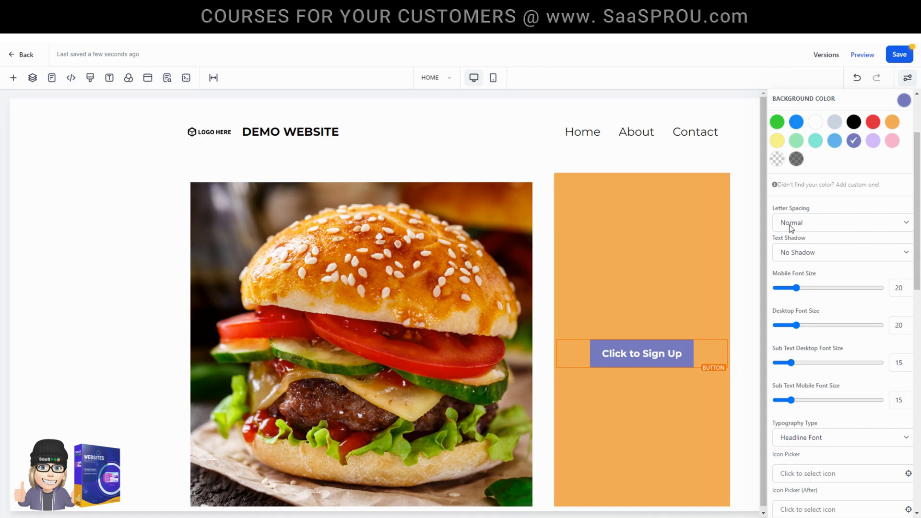
Step: Give the button a Light Fade text shadow, a mobile font size of 21 and a desktop font size of 22
{"action": "left_click", "coordinate": [794, 251]}
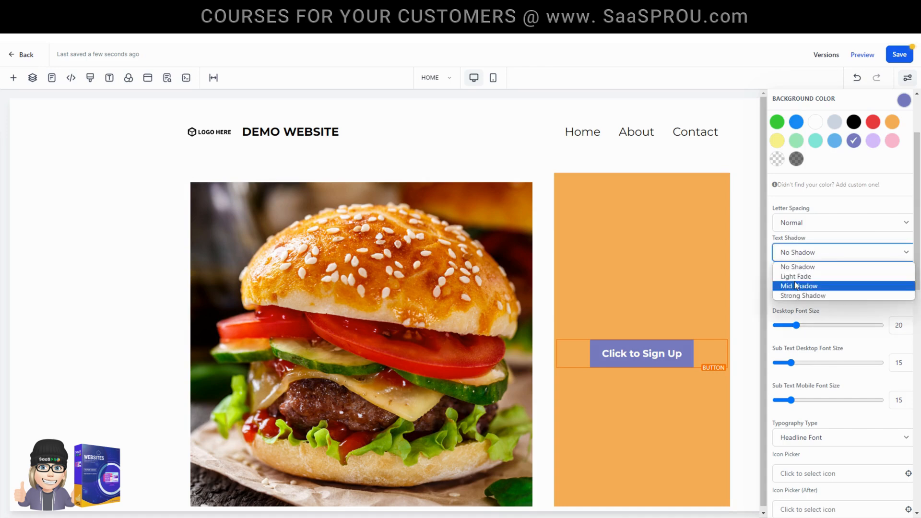
{"action": "left_click", "coordinate": [796, 285]}
{"action": "left_click", "coordinate": [796, 253]}
{"action": "left_click", "coordinate": [801, 275]}
{"action": "mouse_move", "coordinate": [795, 289]}
{"action": "left_mouse_down"}
{"action": "mouse_move", "coordinate": [782, 289]}
{"action": "mouse_move", "coordinate": [798, 292]}
{"action": "left_mouse_up"}
{"action": "mouse_move", "coordinate": [798, 326]}
{"action": "left_mouse_down"}
{"action": "mouse_move", "coordinate": [830, 327]}
{"action": "mouse_move", "coordinate": [784, 327]}
{"action": "mouse_move", "coordinate": [798, 327]}
{"action": "left_mouse_up"}
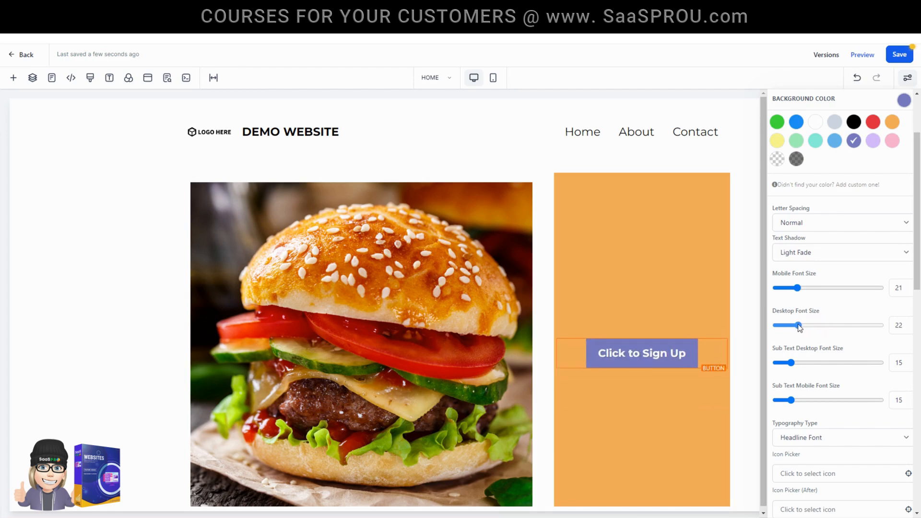
Step: Check the button's typography choices, keeping Headline Font, and put the solid circle icon named yarn before its text
{"action": "scroll", "coordinate": [787, 317], "scroll_direction": "down", "scroll_amount": 2}
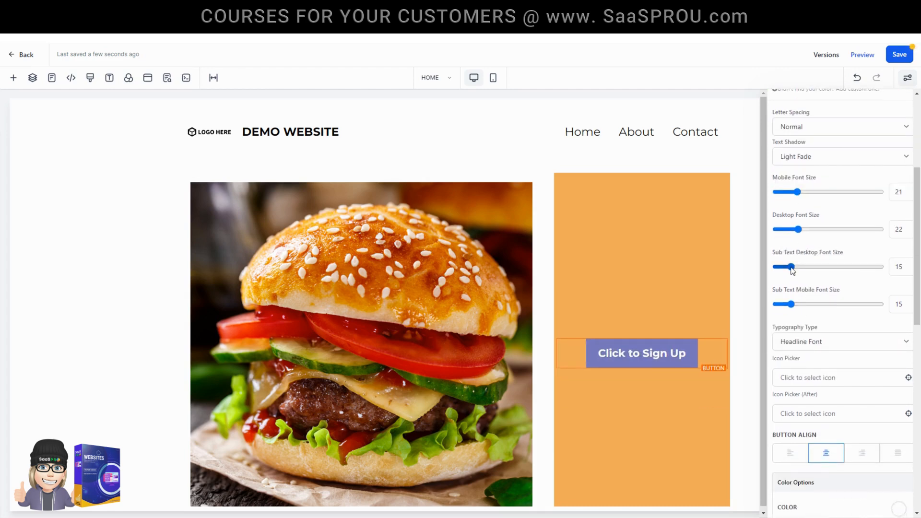
{"action": "scroll", "coordinate": [809, 353], "scroll_direction": "down", "scroll_amount": 2}
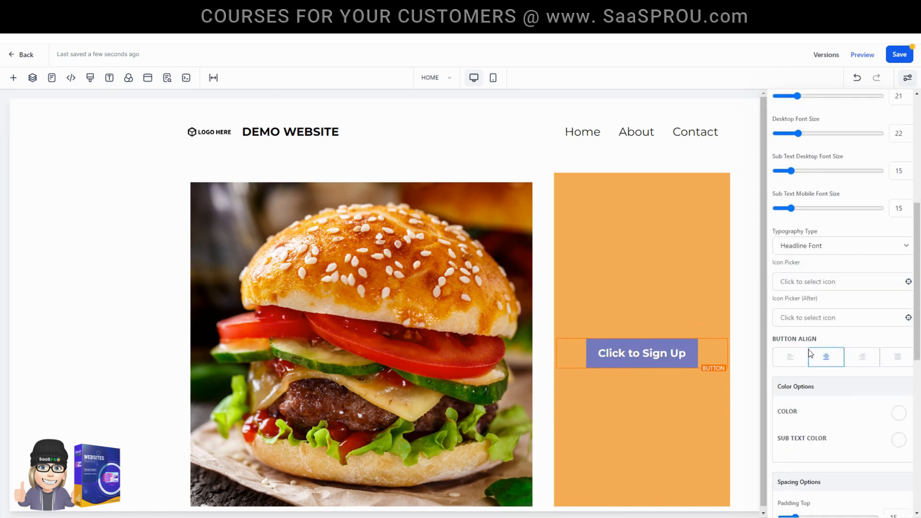
{"action": "left_click", "coordinate": [805, 247]}
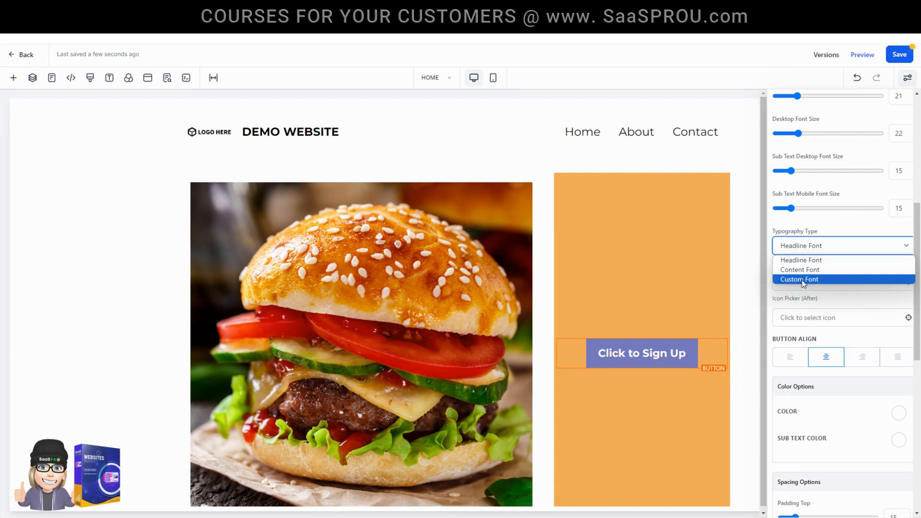
{"action": "left_click", "coordinate": [806, 228]}
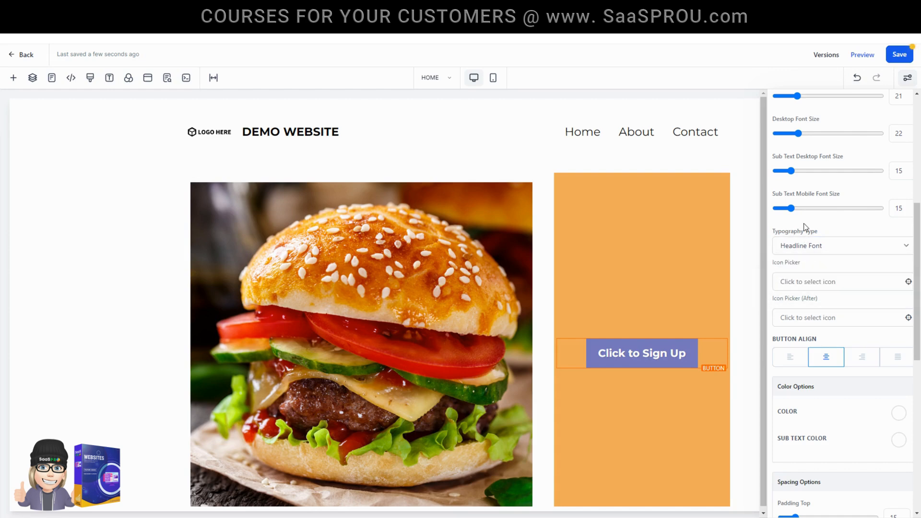
{"action": "left_click", "coordinate": [810, 284]}
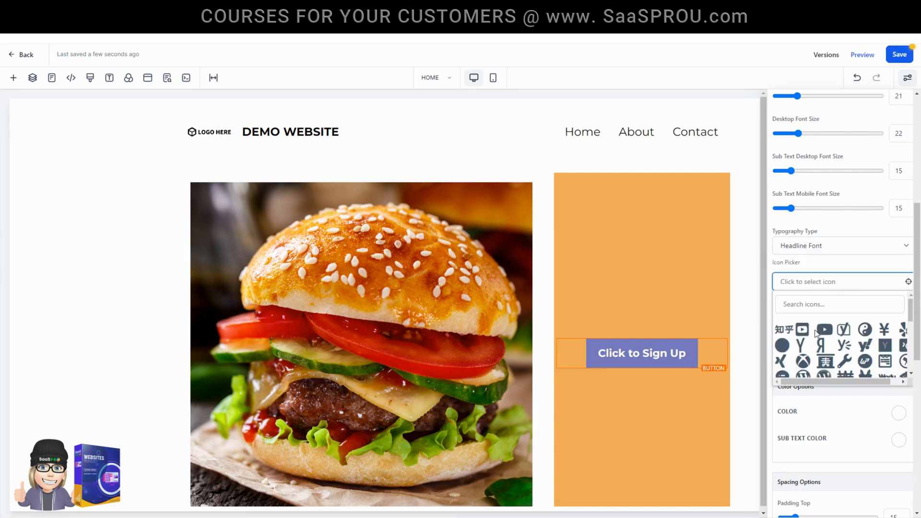
{"action": "left_click", "coordinate": [782, 345]}
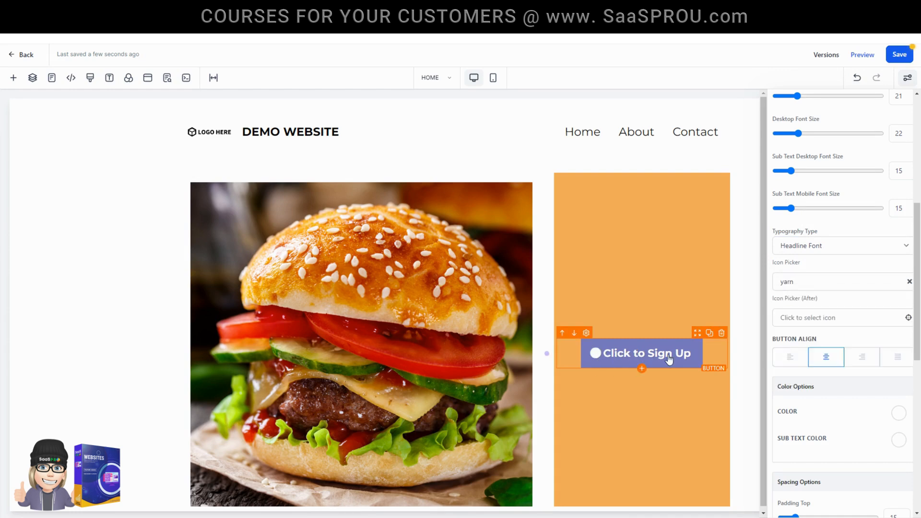
Step: Try aligning the button to the left of its column, then restore centre alignment
{"action": "left_click", "coordinate": [790, 361]}
{"action": "left_click", "coordinate": [823, 362]}
{"action": "left_click", "coordinate": [790, 360]}
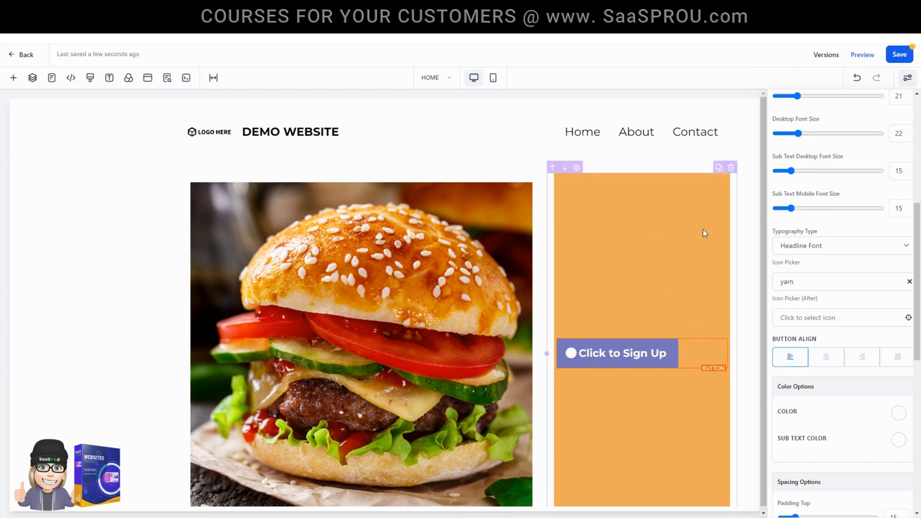
{"action": "left_click", "coordinate": [826, 361]}
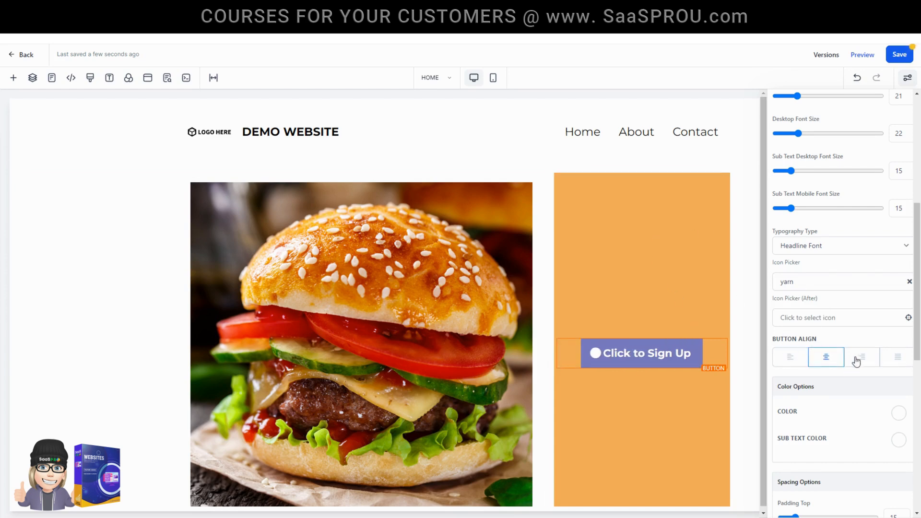
Step: Set the button's top padding to 16
{"action": "scroll", "coordinate": [842, 403], "scroll_direction": "down", "scroll_amount": 2}
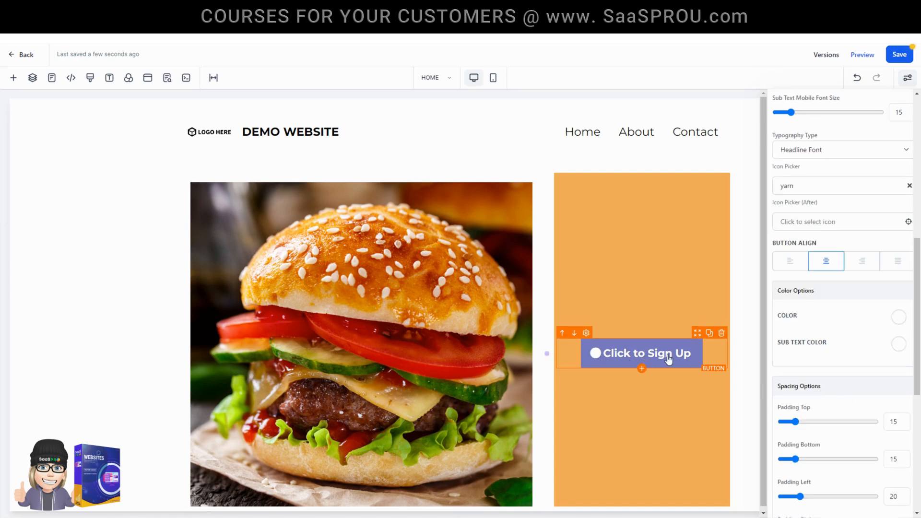
{"action": "scroll", "coordinate": [825, 353], "scroll_direction": "down", "scroll_amount": 1}
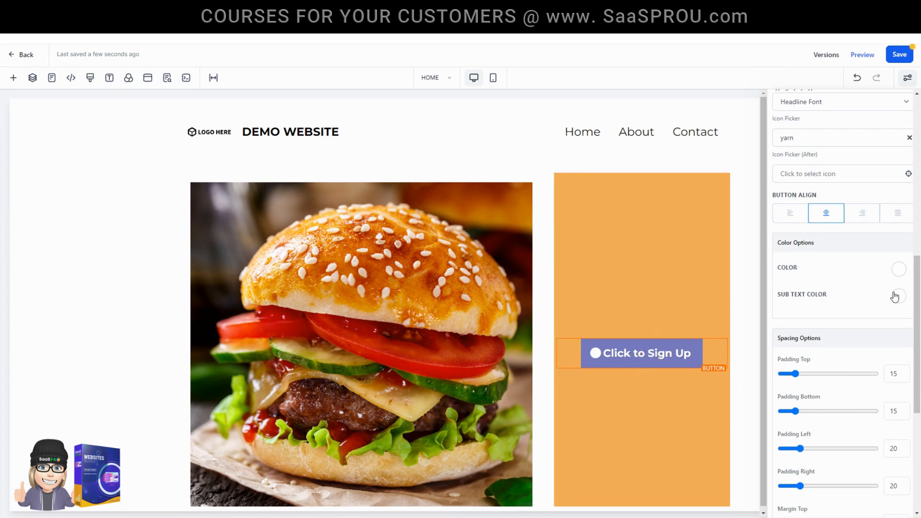
{"action": "scroll", "coordinate": [838, 393], "scroll_direction": "down", "scroll_amount": 2}
{"action": "mouse_move", "coordinate": [794, 278]}
{"action": "left_mouse_down"}
{"action": "mouse_move", "coordinate": [807, 277]}
{"action": "mouse_move", "coordinate": [789, 283]}
{"action": "mouse_move", "coordinate": [796, 283]}
{"action": "left_mouse_up"}
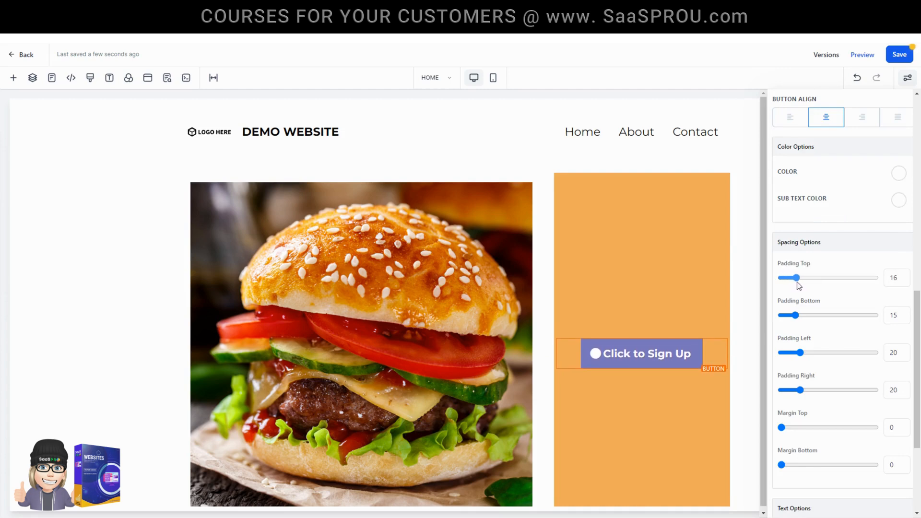
Step: Add "(CALL US)" as the button's sub text
{"action": "scroll", "coordinate": [835, 407], "scroll_direction": "down", "scroll_amount": 3}
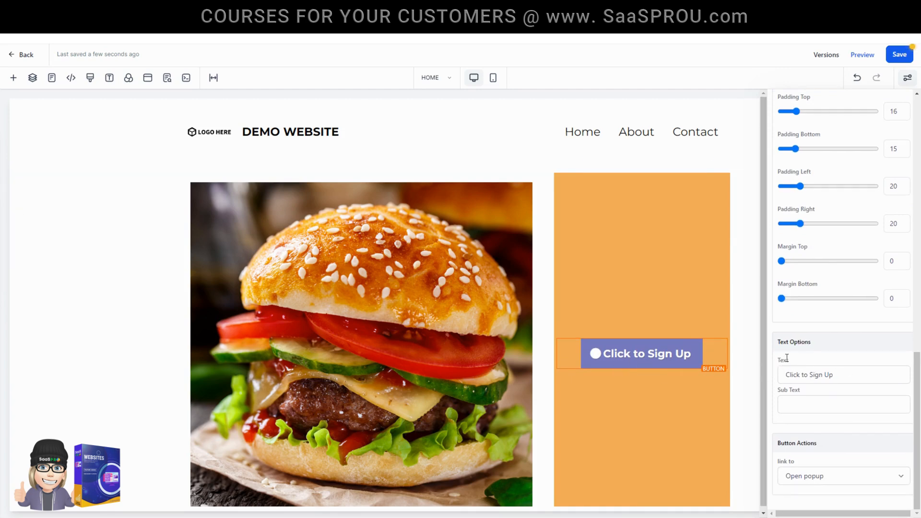
{"action": "left_click", "coordinate": [796, 405]}
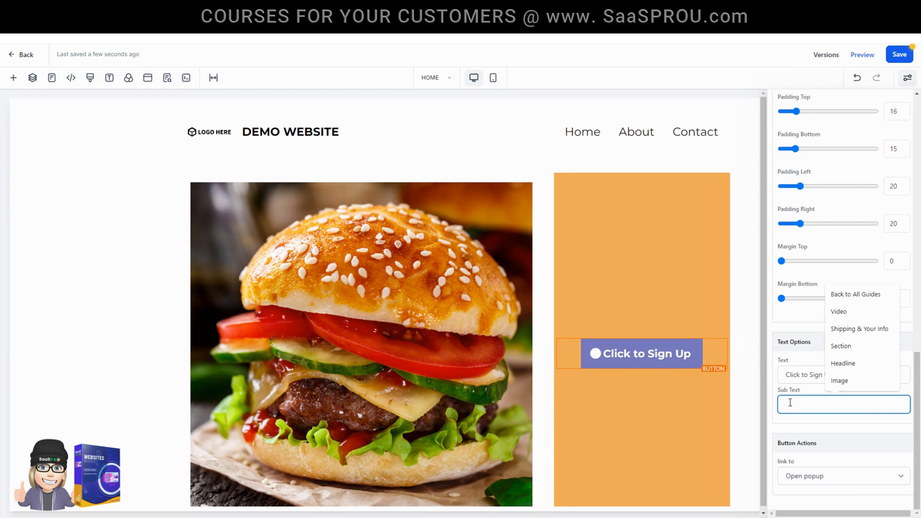
{"action": "type", "text": "(CALL US)"}
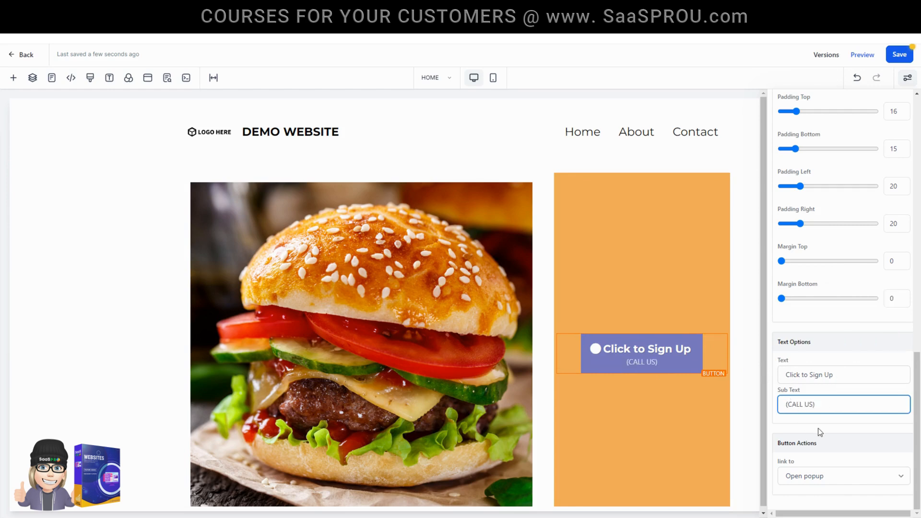
Step: Review the button's font size, typography, icon, color, spacing and text options without changing them
{"action": "scroll", "coordinate": [782, 314], "scroll_direction": "up", "scroll_amount": 5}
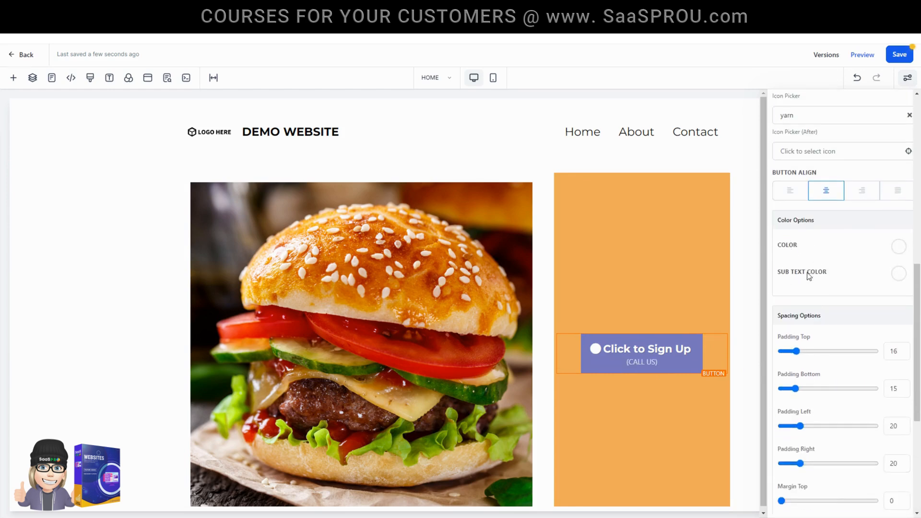
{"action": "scroll", "coordinate": [811, 288], "scroll_direction": "up", "scroll_amount": 5}
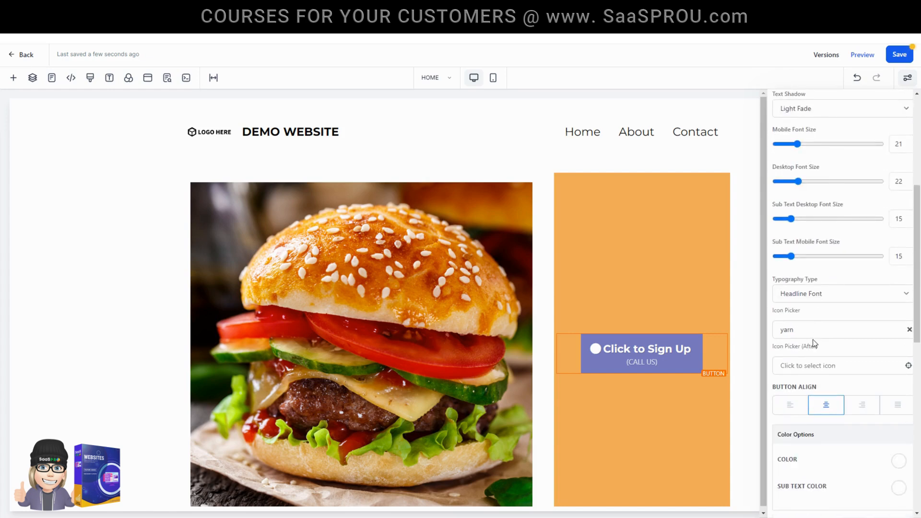
{"action": "scroll", "coordinate": [809, 301], "scroll_direction": "down", "scroll_amount": 2}
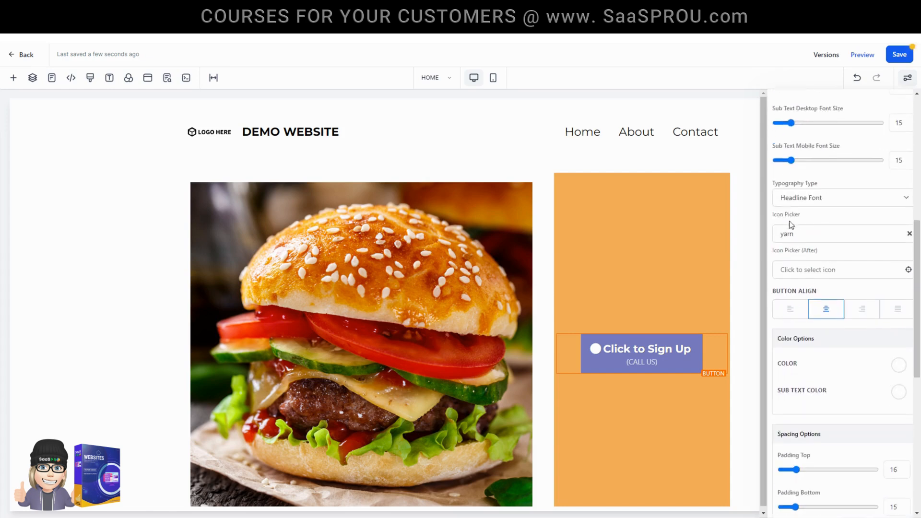
{"action": "scroll", "coordinate": [792, 215], "scroll_direction": "down", "scroll_amount": 3}
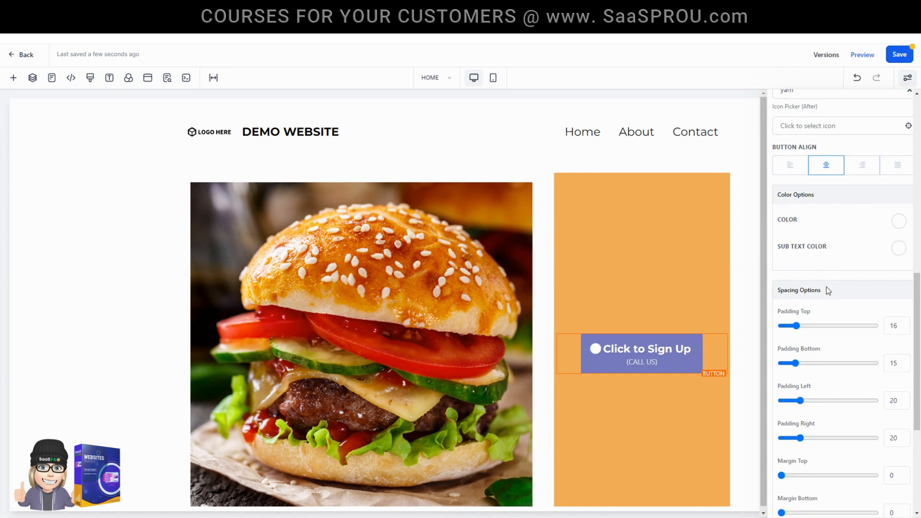
{"action": "scroll", "coordinate": [801, 366], "scroll_direction": "up", "scroll_amount": 6}
{"action": "left_click", "coordinate": [800, 342]}
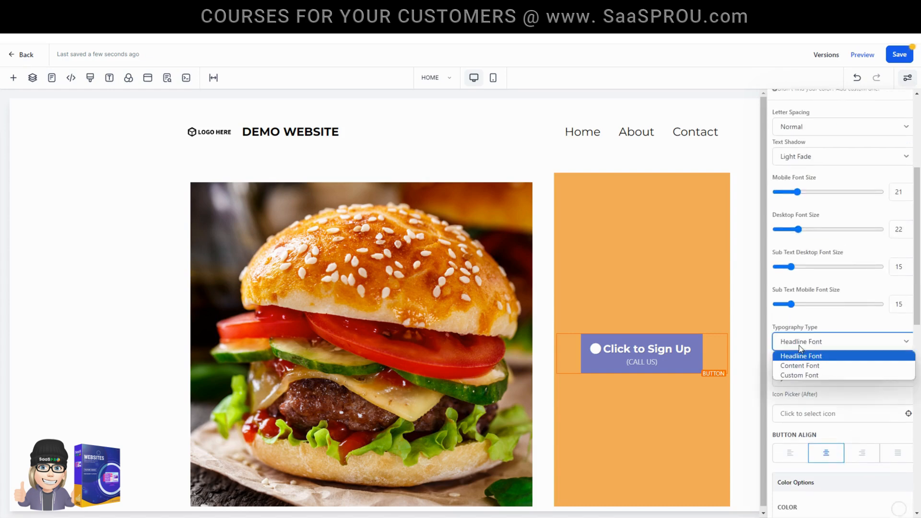
{"action": "left_click", "coordinate": [800, 350]}
{"action": "scroll", "coordinate": [815, 336], "scroll_direction": "down", "scroll_amount": 7}
{"action": "scroll", "coordinate": [787, 286], "scroll_direction": "up", "scroll_amount": 1}
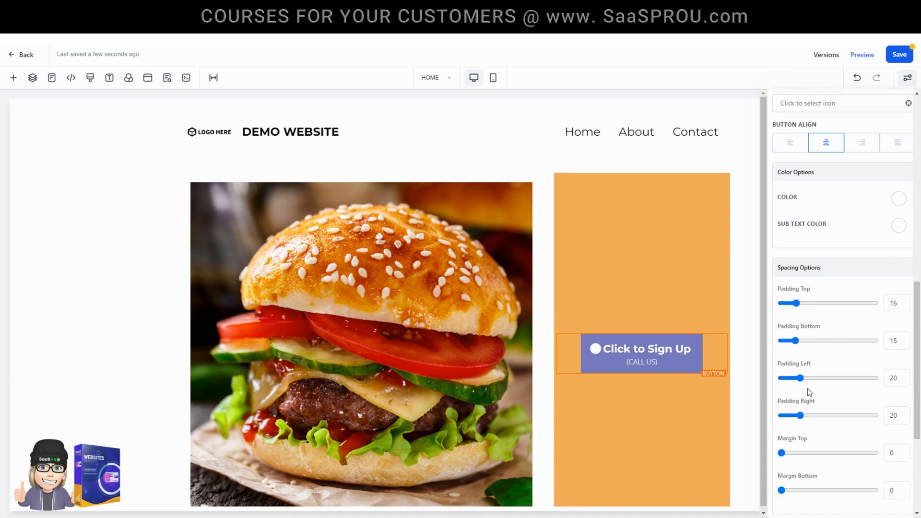
{"action": "scroll", "coordinate": [810, 391], "scroll_direction": "down", "scroll_amount": 4}
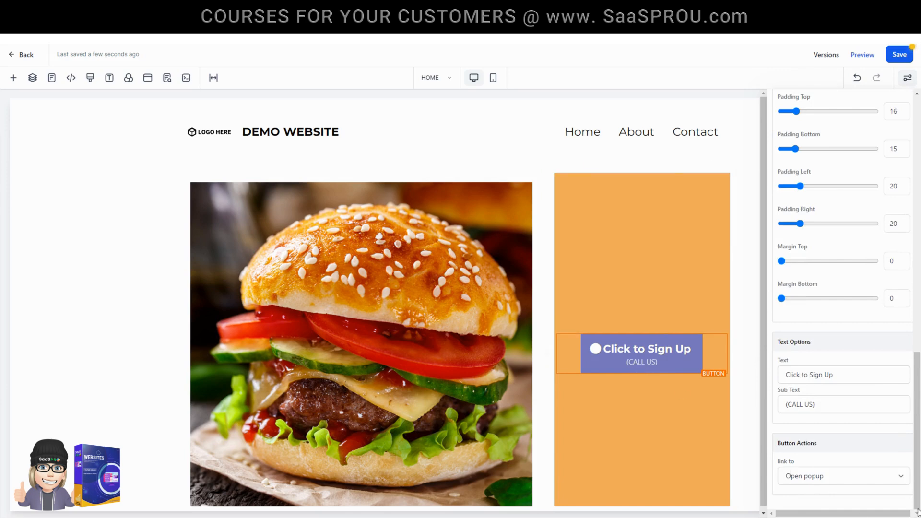
Step: Set the button's link action to Go to Page with CONTACT US as the website page
{"action": "left_click", "coordinate": [860, 478]}
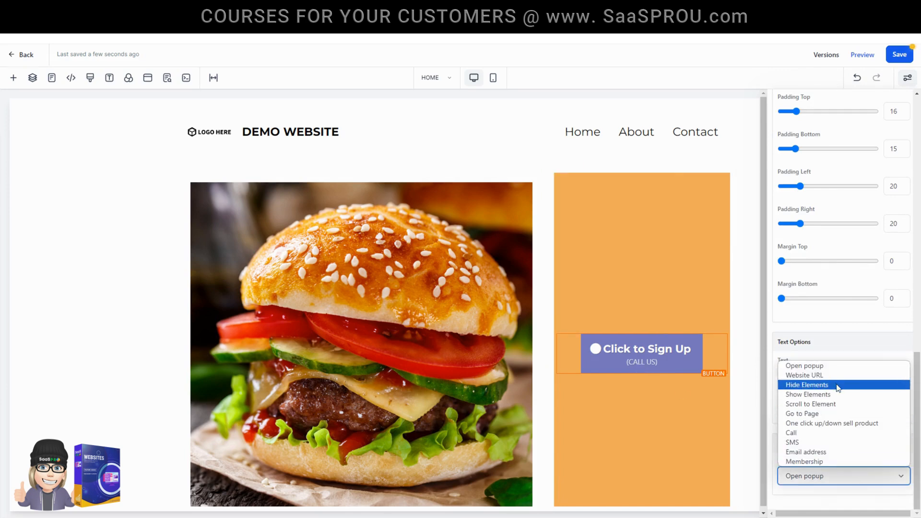
{"action": "left_click", "coordinate": [801, 415]}
{"action": "scroll", "coordinate": [810, 445], "scroll_direction": "down", "scroll_amount": 1}
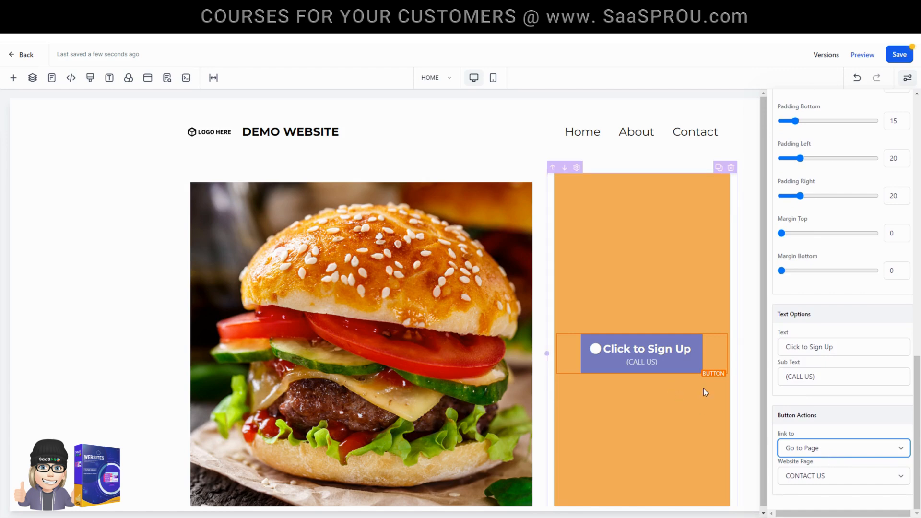
{"action": "left_click", "coordinate": [850, 478]}
{"action": "left_click", "coordinate": [848, 478]}
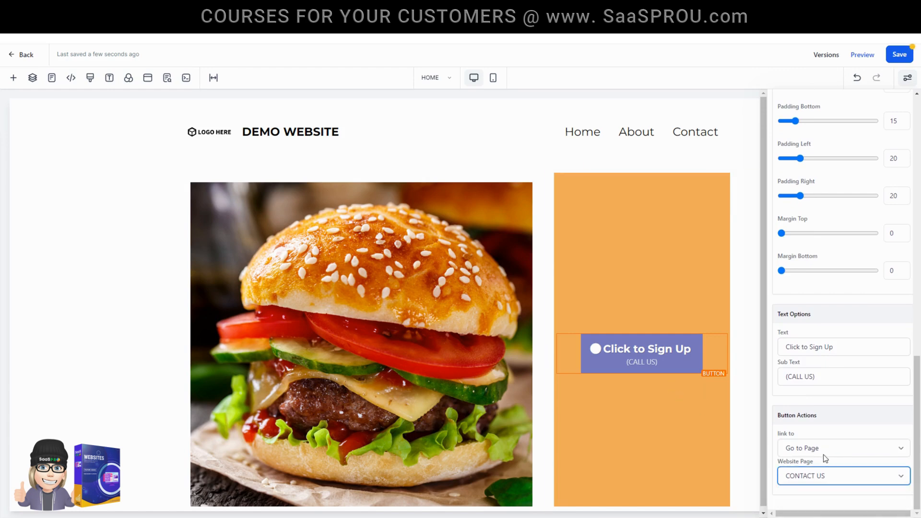
Step: Try Membership as the button's link action and set it back to Go to Page
{"action": "left_click", "coordinate": [822, 454]}
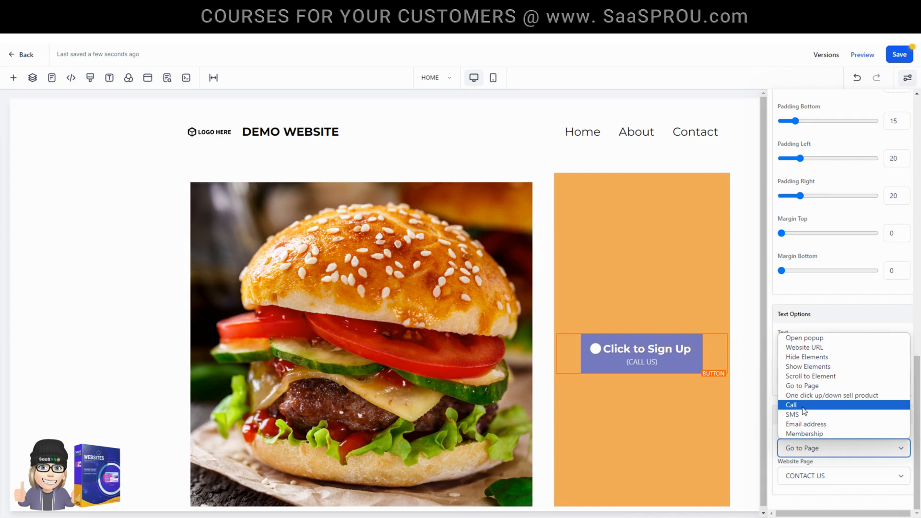
{"action": "left_click", "coordinate": [820, 433]}
{"action": "left_click", "coordinate": [824, 475]}
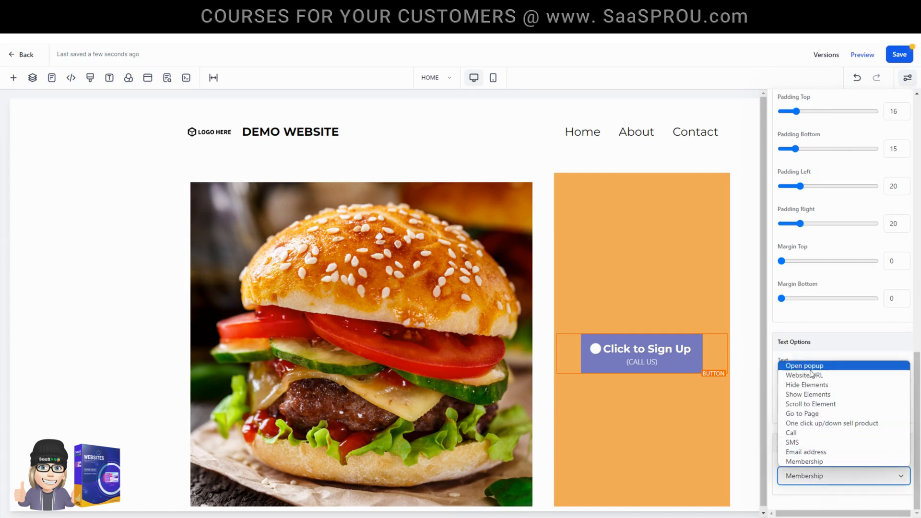
{"action": "left_click", "coordinate": [808, 415]}
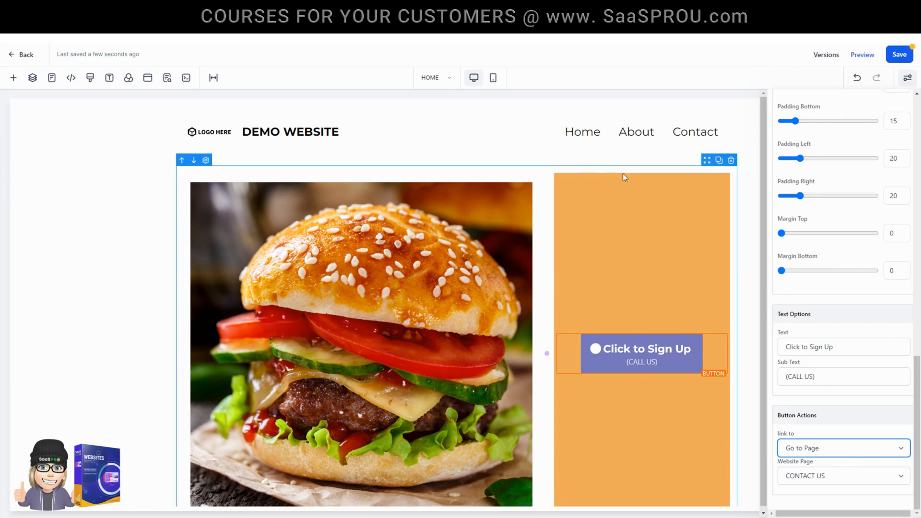
Step: Save the Home page
{"action": "left_click", "coordinate": [906, 57]}
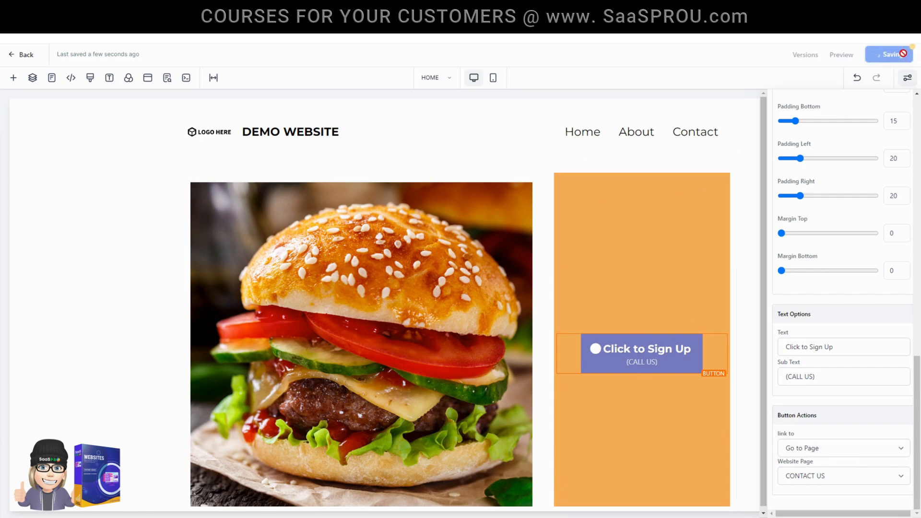
Step: Add a Full Width section below the burger and button section
{"action": "scroll", "coordinate": [128, 222], "scroll_direction": "down", "scroll_amount": 1}
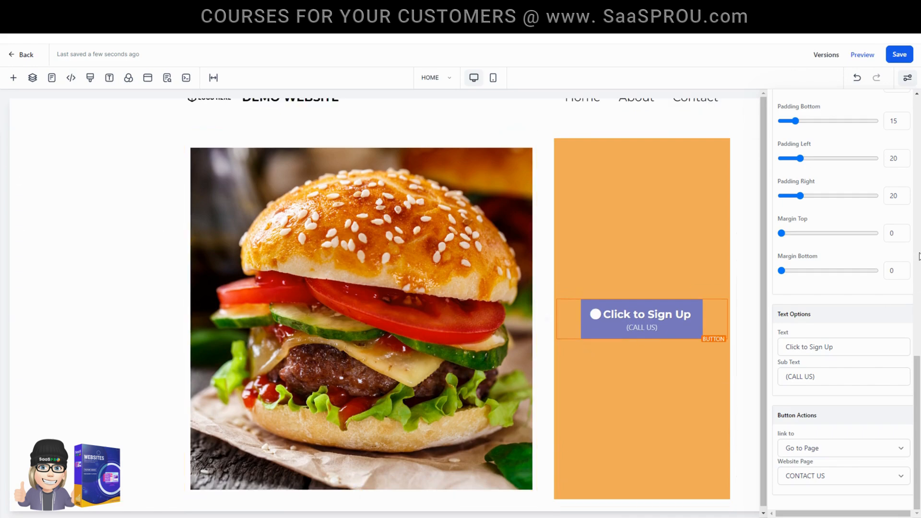
{"action": "left_click", "coordinate": [13, 78]}
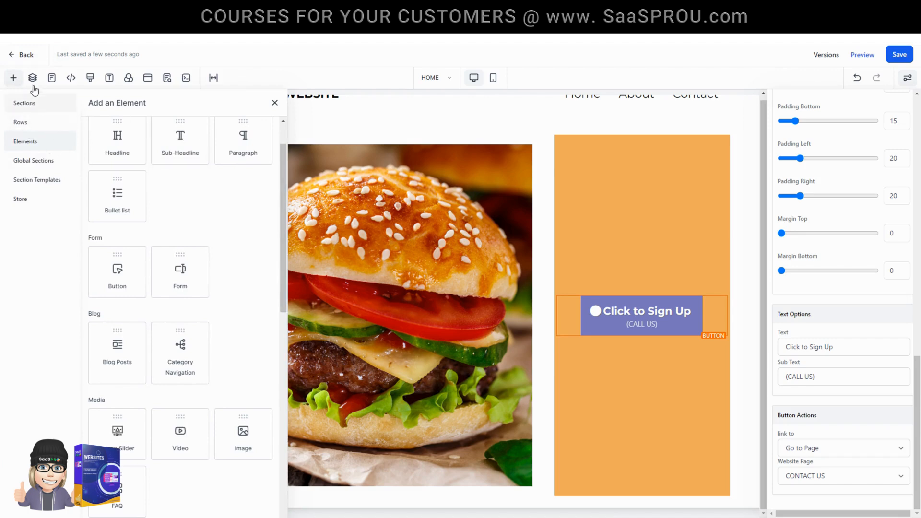
{"action": "left_click", "coordinate": [36, 106]}
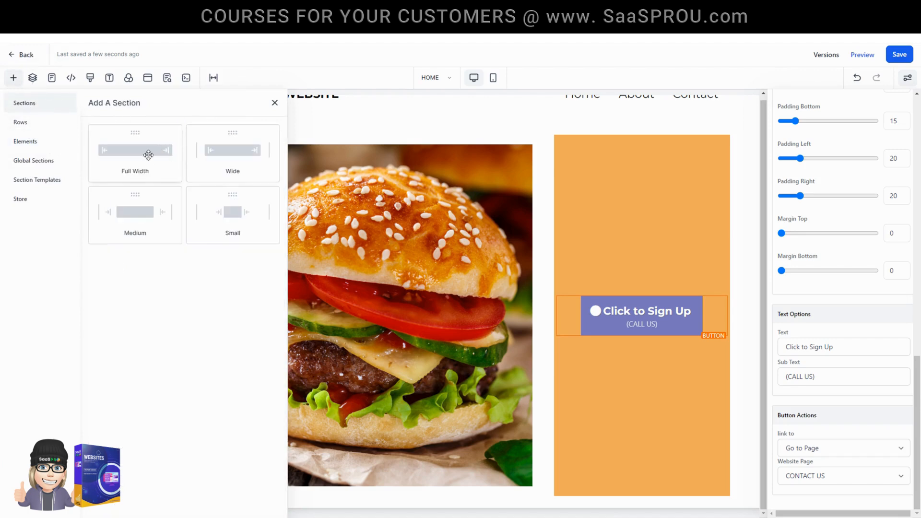
{"action": "left_click_drag", "start_coordinate": [113, 152], "coordinate": [437, 494]}
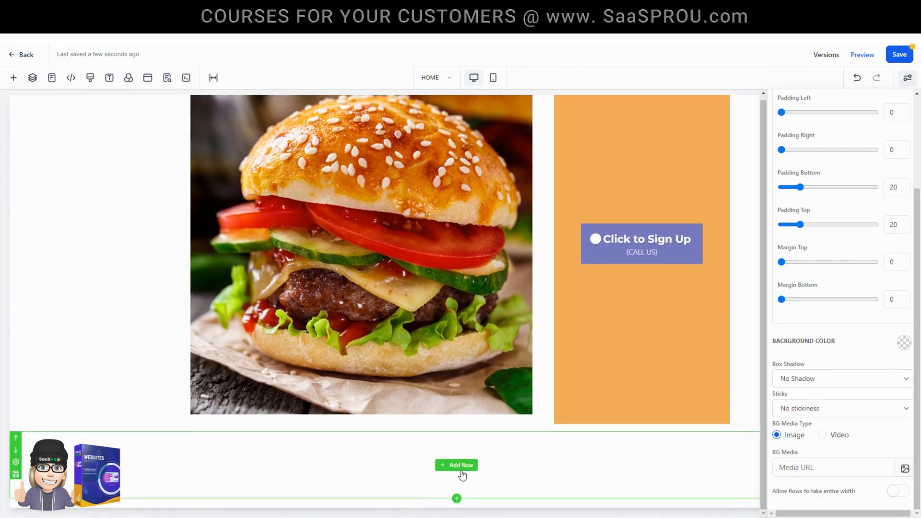
Step: Add a 1 Column row to the new full-width section and place a Paragraph element in it
{"action": "left_click", "coordinate": [463, 466]}
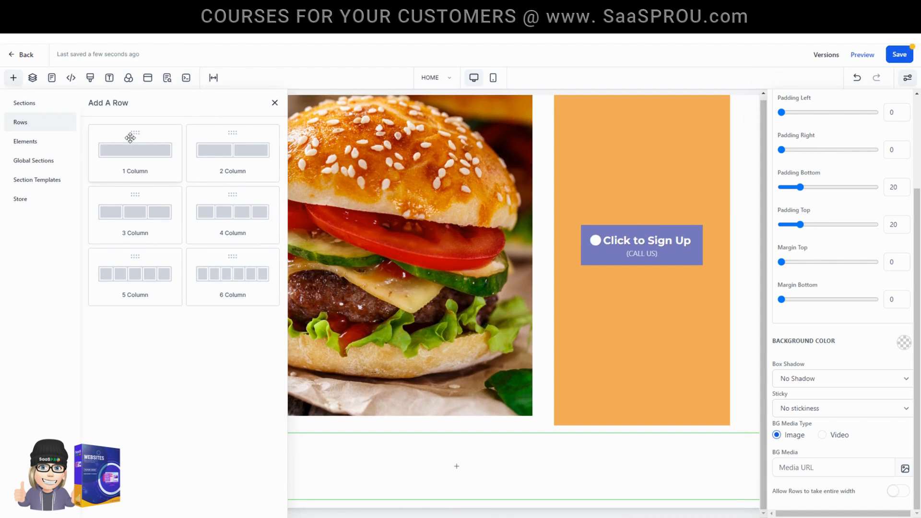
{"action": "left_click_drag", "start_coordinate": [126, 142], "coordinate": [480, 442]}
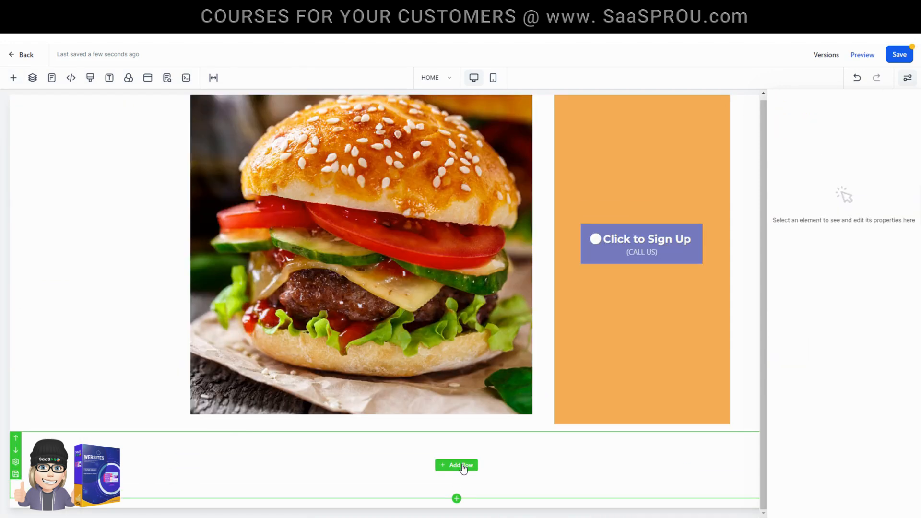
{"action": "left_click", "coordinate": [462, 466]}
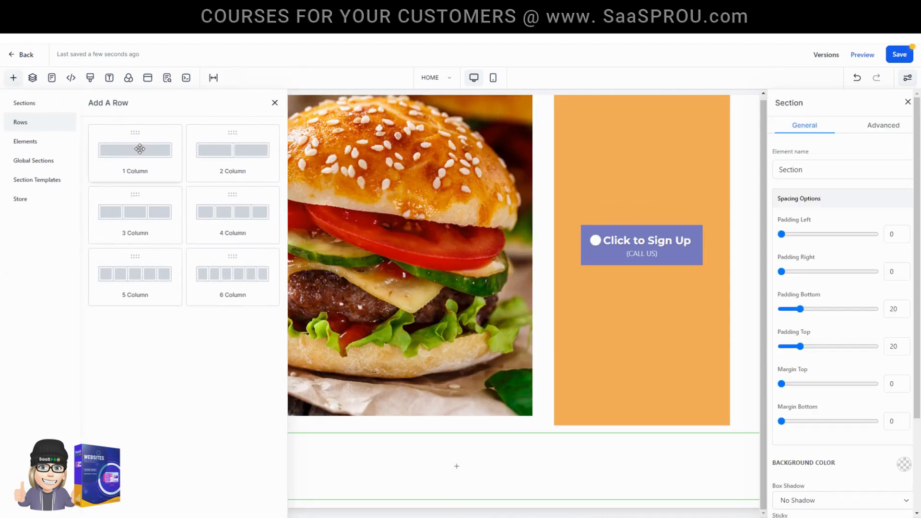
{"action": "left_click_drag", "start_coordinate": [137, 152], "coordinate": [470, 470]}
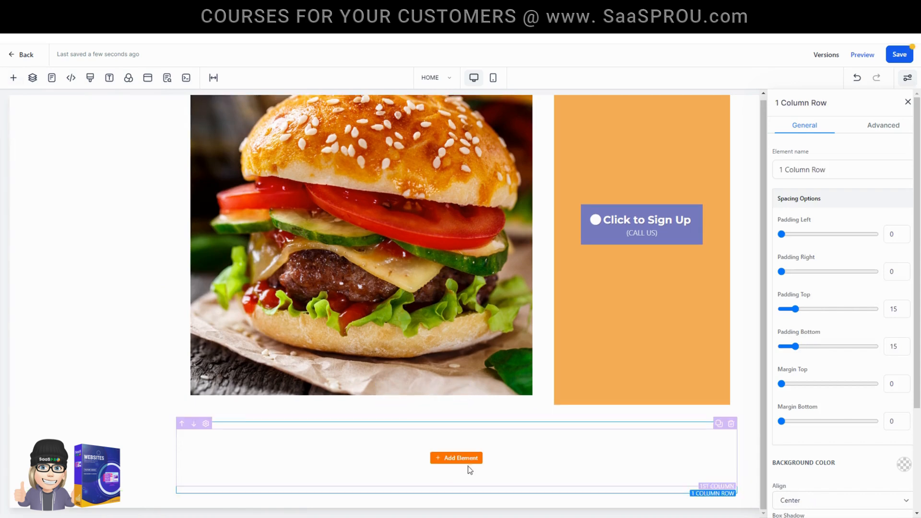
{"action": "left_click", "coordinate": [465, 458]}
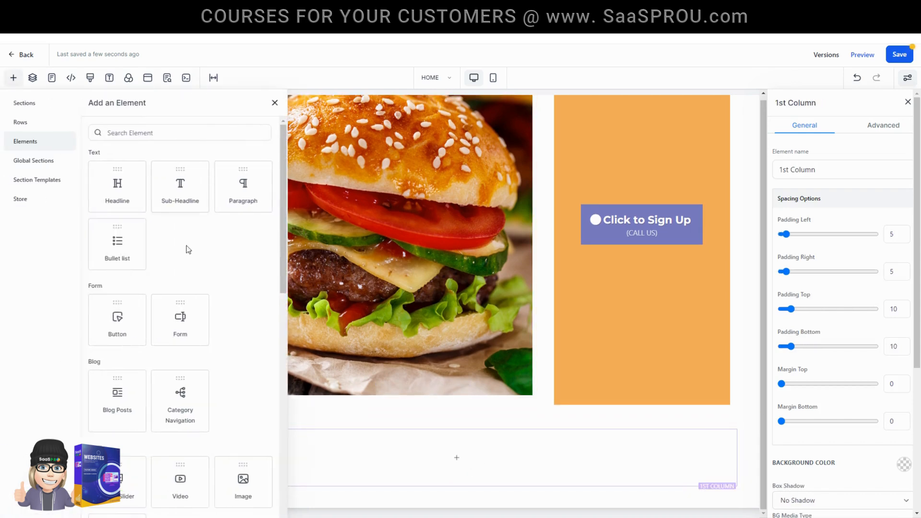
{"action": "left_click_drag", "start_coordinate": [246, 195], "coordinate": [477, 494]}
Step: Set the background color of the paragraph's section to orange
{"action": "left_click", "coordinate": [363, 494]}
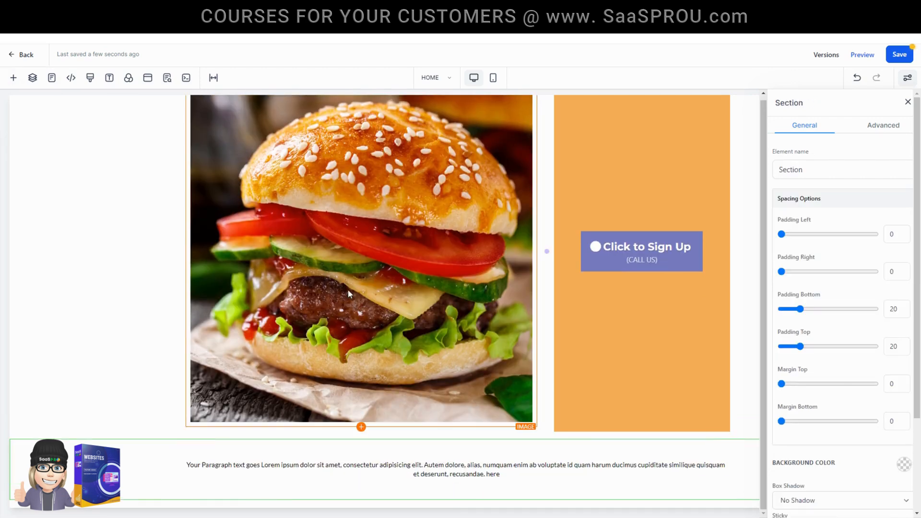
{"action": "scroll", "coordinate": [341, 239], "scroll_direction": "up", "scroll_amount": 2}
{"action": "scroll", "coordinate": [94, 350], "scroll_direction": "down", "scroll_amount": 2}
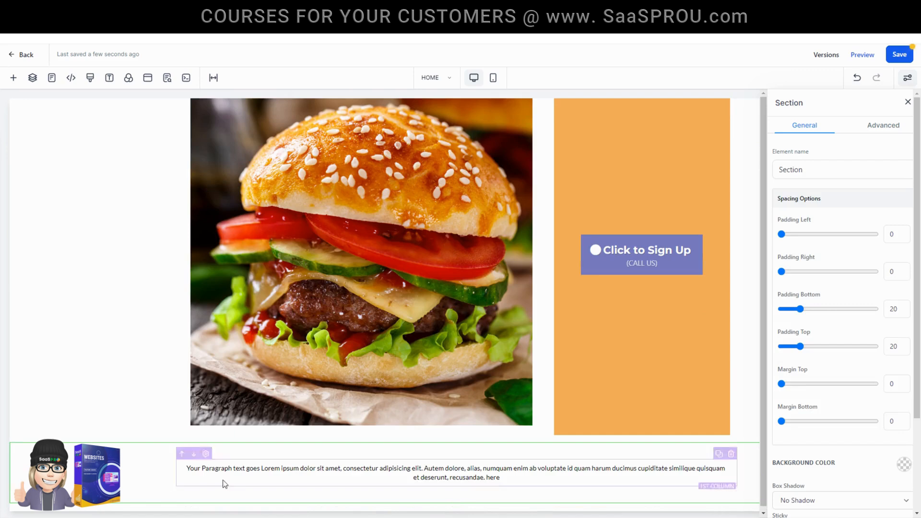
{"action": "left_click", "coordinate": [904, 464]}
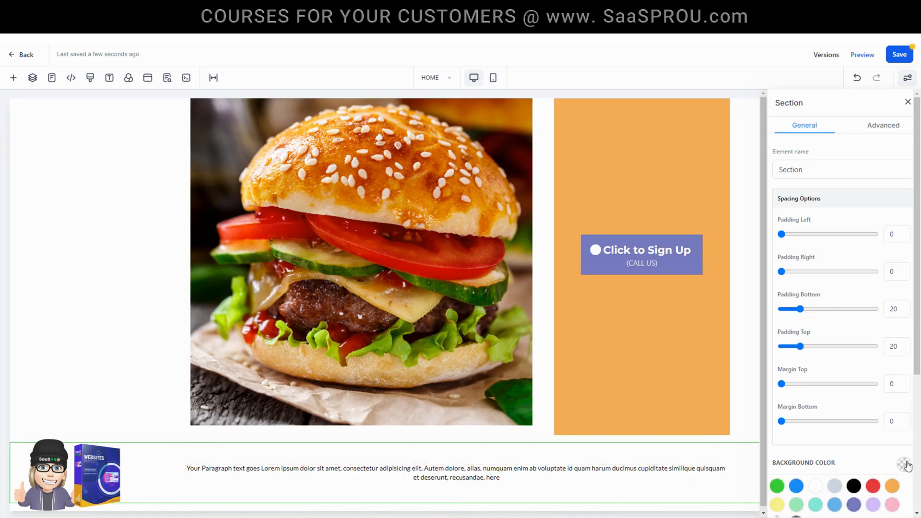
{"action": "left_click", "coordinate": [891, 486]}
Step: Set the text color of the paragraph in the orange section to white
{"action": "left_click", "coordinate": [711, 493]}
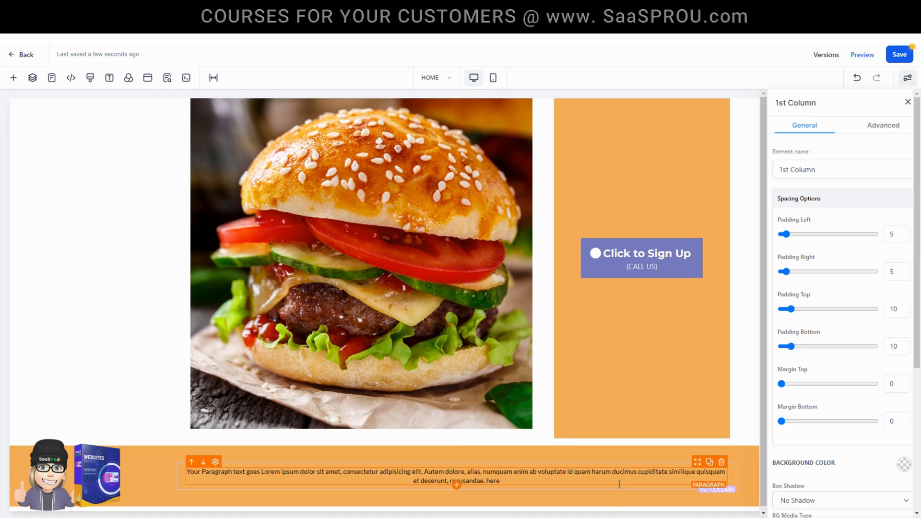
{"action": "scroll", "coordinate": [866, 356], "scroll_direction": "down", "scroll_amount": 1}
{"action": "scroll", "coordinate": [866, 356], "scroll_direction": "down", "scroll_amount": 4}
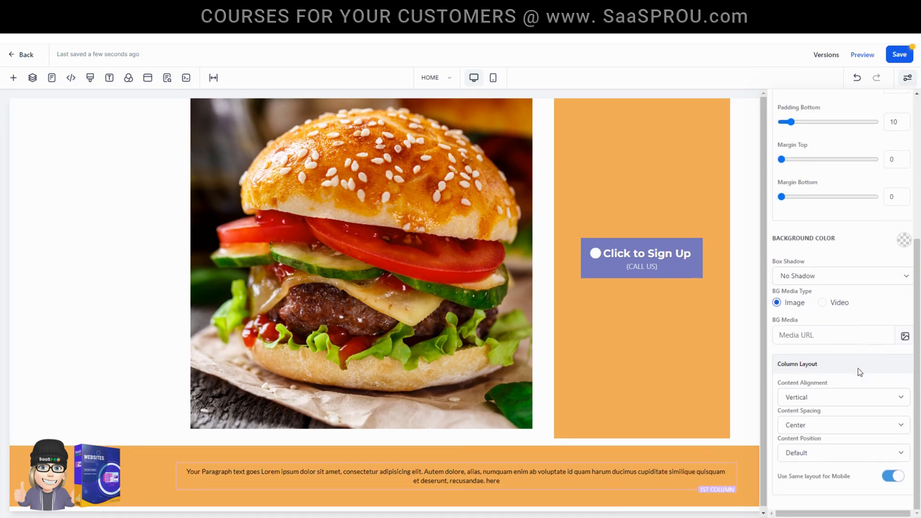
{"action": "scroll", "coordinate": [854, 406], "scroll_direction": "up", "scroll_amount": 5}
{"action": "scroll", "coordinate": [854, 408], "scroll_direction": "down", "scroll_amount": 4}
{"action": "left_click", "coordinate": [599, 472]}
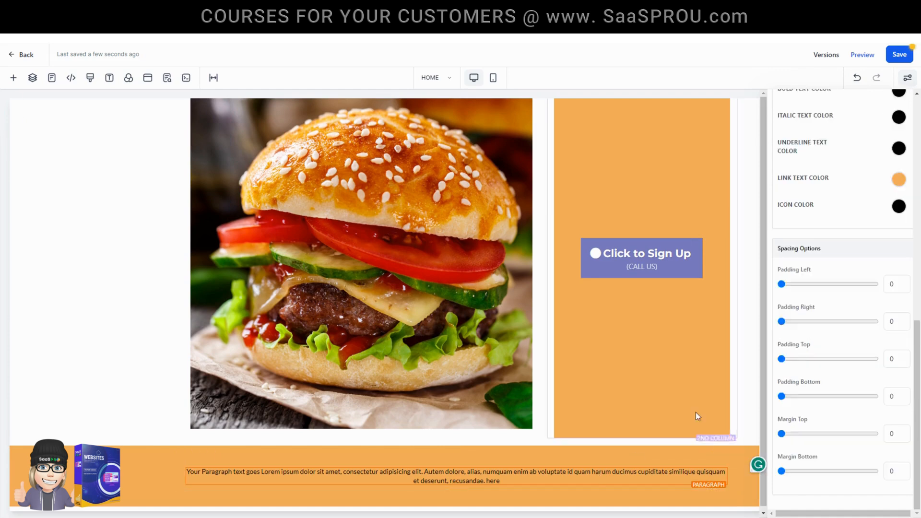
{"action": "scroll", "coordinate": [895, 215], "scroll_direction": "up", "scroll_amount": 3}
{"action": "left_click", "coordinate": [897, 207]}
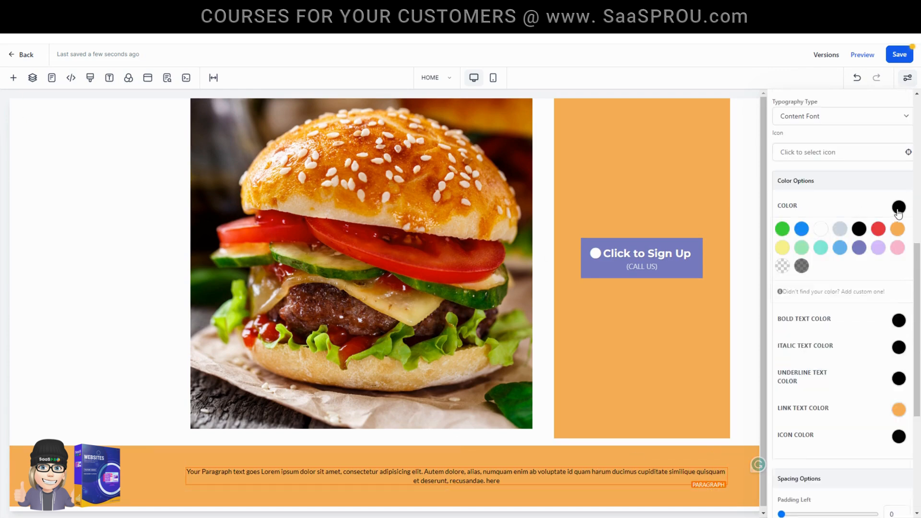
{"action": "left_click", "coordinate": [821, 229]}
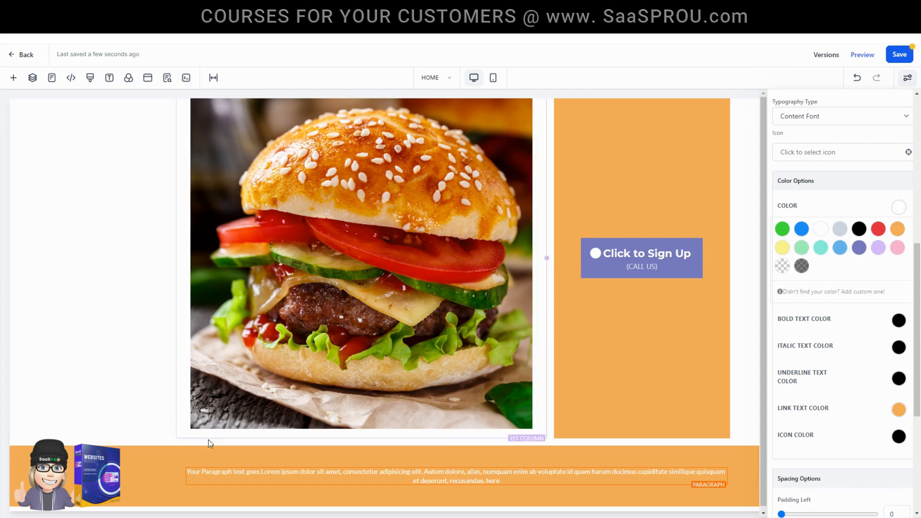
Step: Insert a 4 Column row above the burger image row
{"action": "scroll", "coordinate": [208, 439], "scroll_direction": "up", "scroll_amount": 2}
{"action": "scroll", "coordinate": [356, 436], "scroll_direction": "down", "scroll_amount": 2}
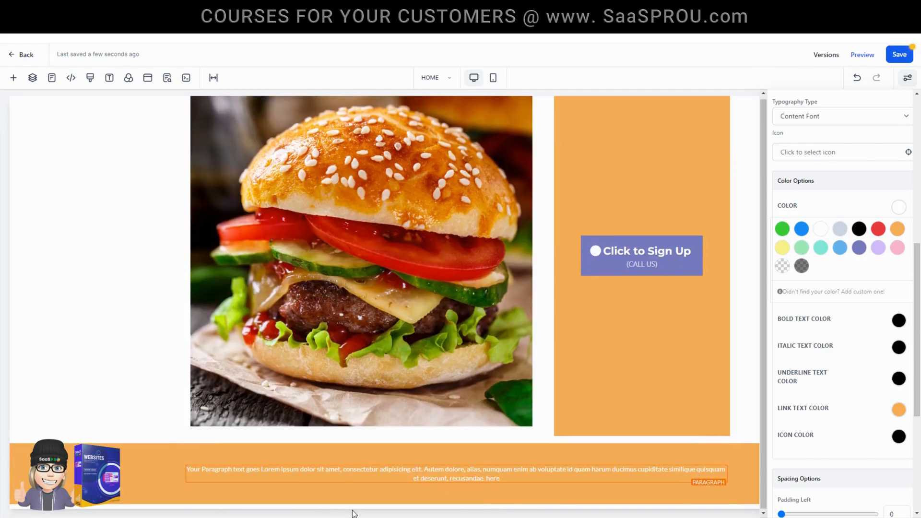
{"action": "scroll", "coordinate": [165, 202], "scroll_direction": "up", "scroll_amount": 2}
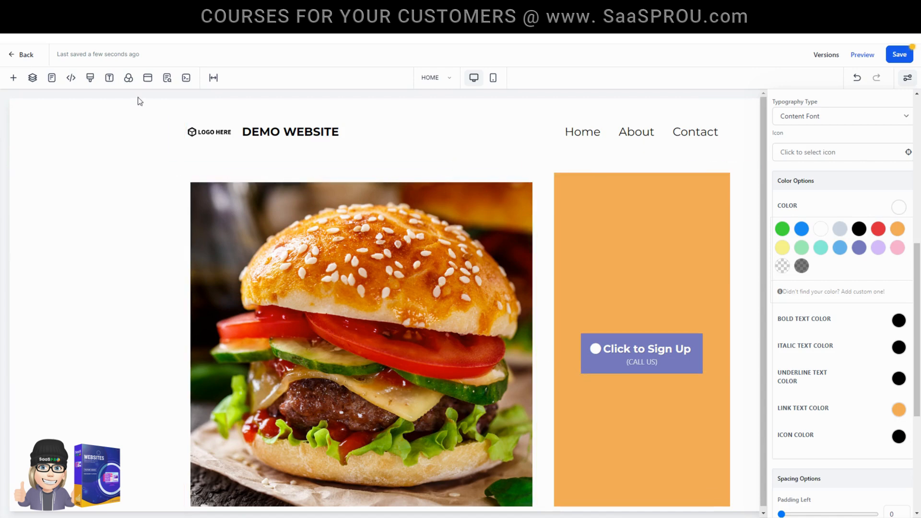
{"action": "left_click", "coordinate": [14, 77]}
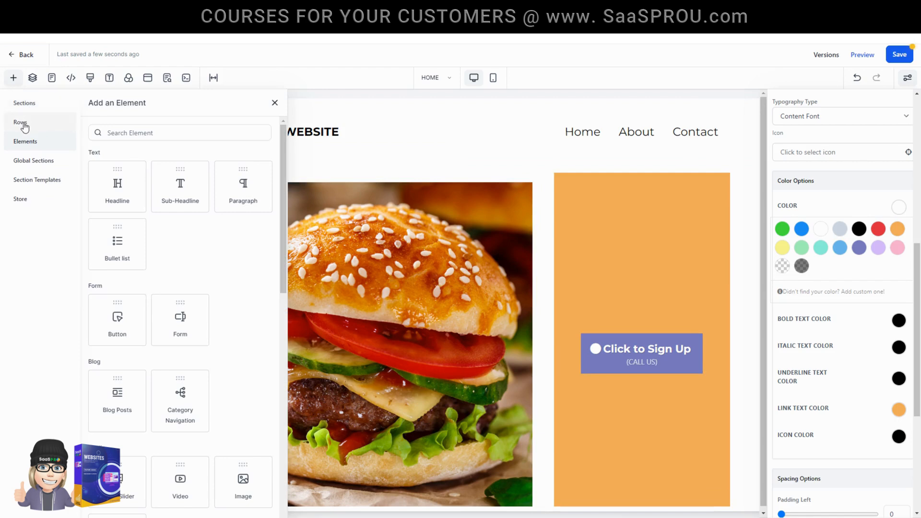
{"action": "left_click", "coordinate": [20, 121]}
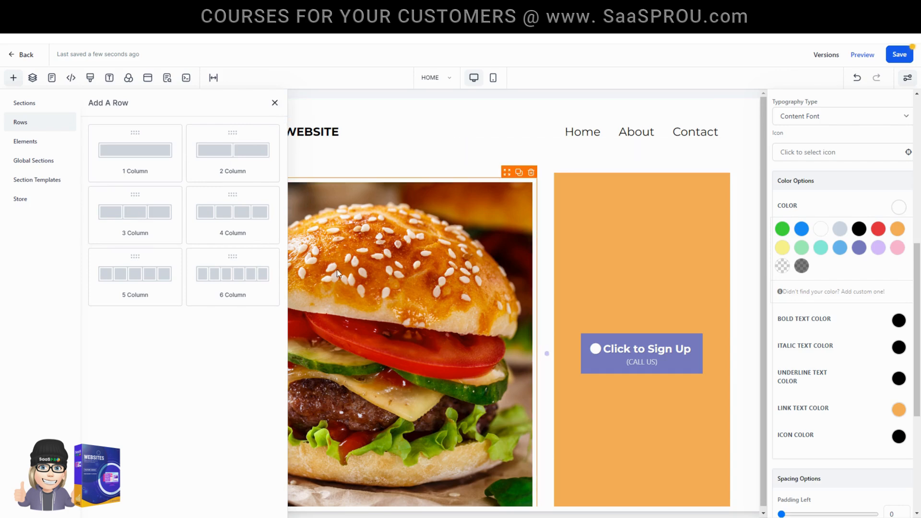
{"action": "left_click_drag", "start_coordinate": [218, 225], "coordinate": [82, 211]}
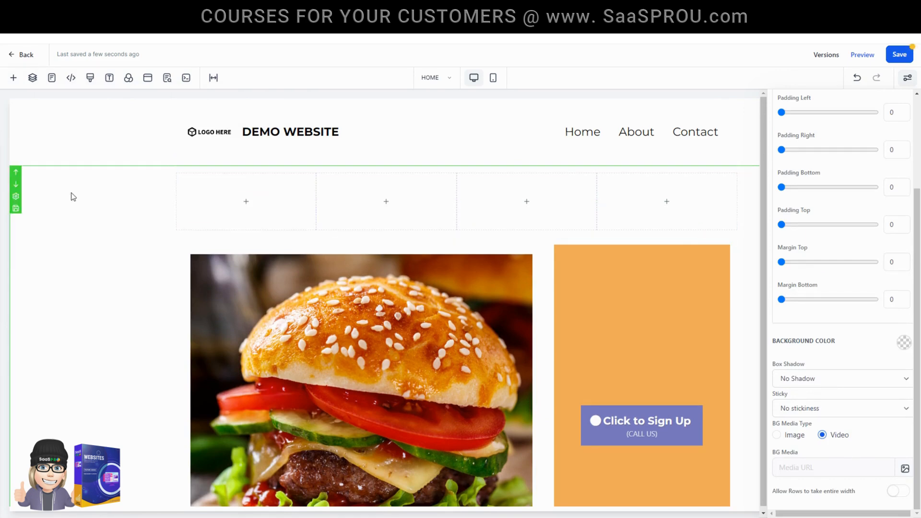
Step: Widen the first column of the empty 4 Column row by moving its boundary with the second column
{"action": "scroll", "coordinate": [657, 263], "scroll_direction": "down", "scroll_amount": 3}
{"action": "scroll", "coordinate": [186, 334], "scroll_direction": "up", "scroll_amount": 3}
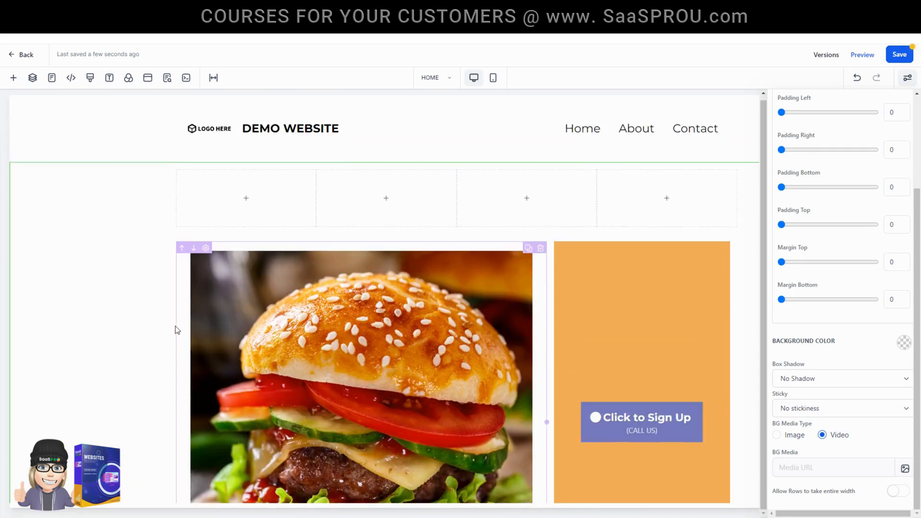
{"action": "left_click", "coordinate": [321, 197]}
{"action": "left_click_drag", "start_coordinate": [317, 198], "coordinate": [398, 204]}
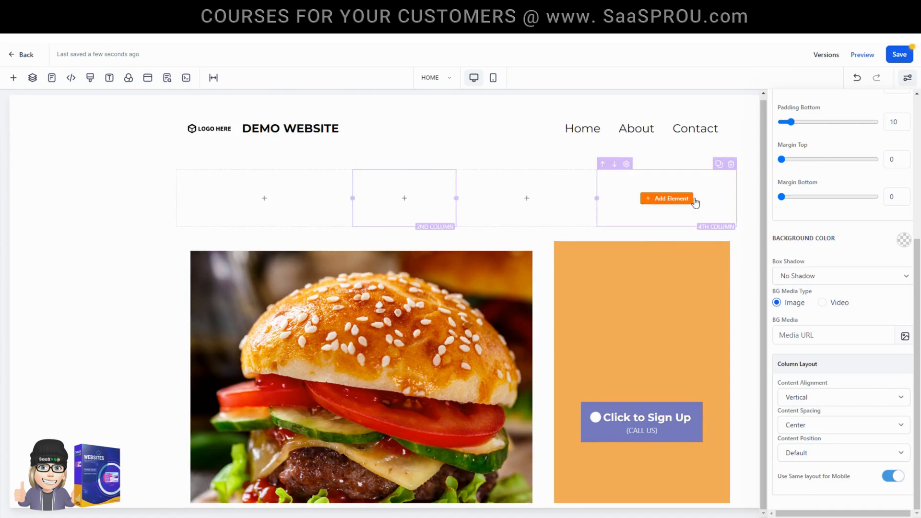
Step: Delete all four columns of the empty row above the burger image, one after another
{"action": "left_click", "coordinate": [731, 166]}
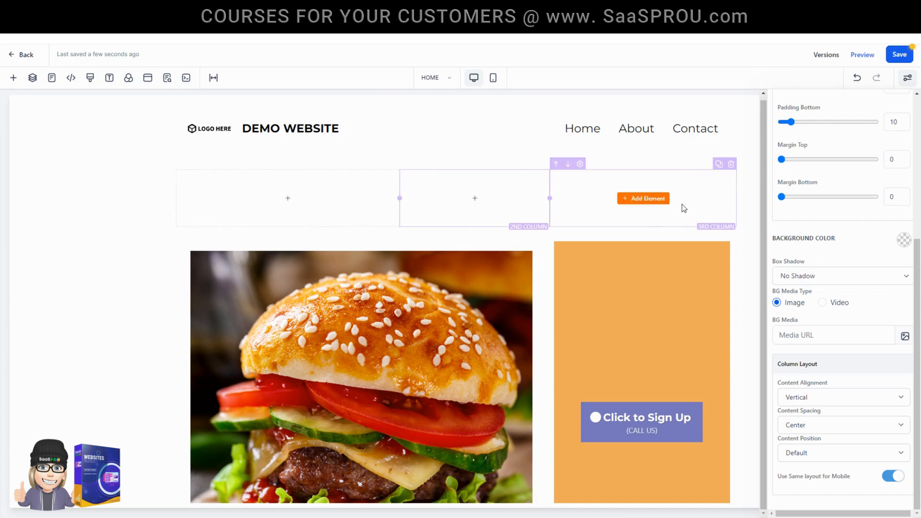
{"action": "left_click", "coordinate": [731, 164]}
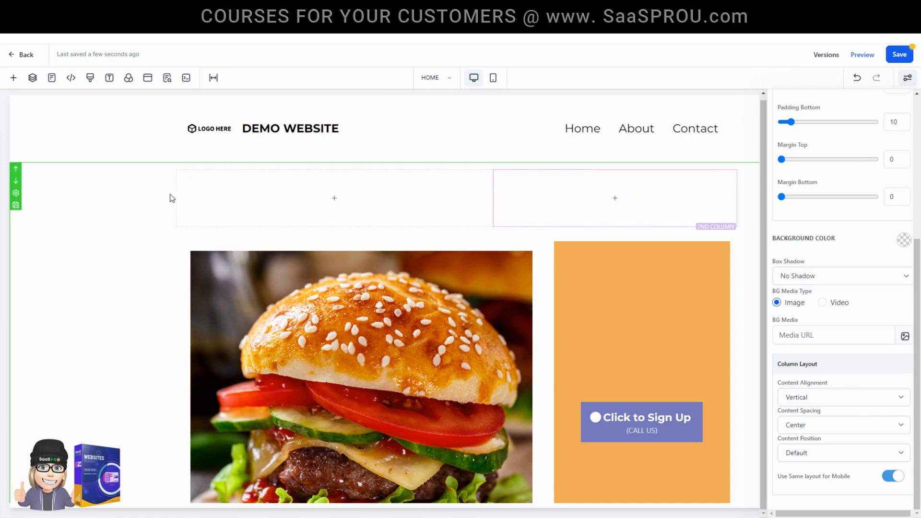
{"action": "left_click", "coordinate": [739, 211]}
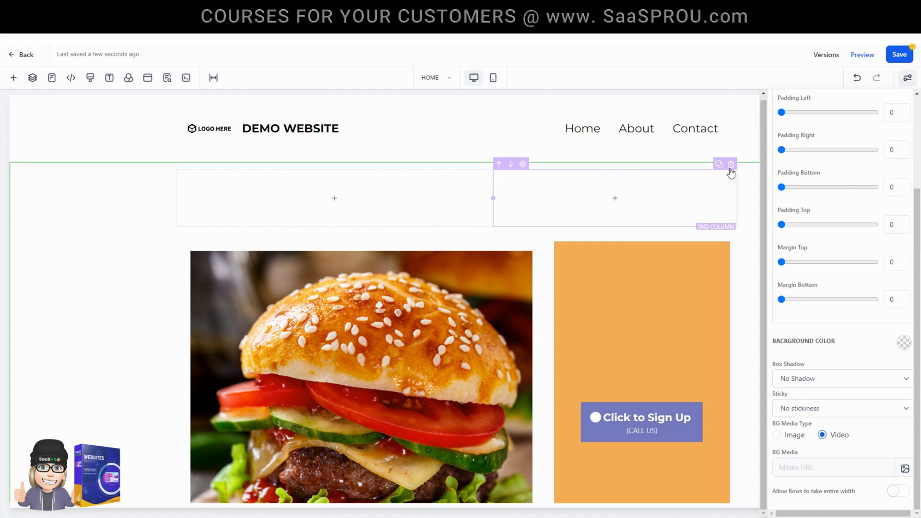
{"action": "left_click", "coordinate": [730, 163]}
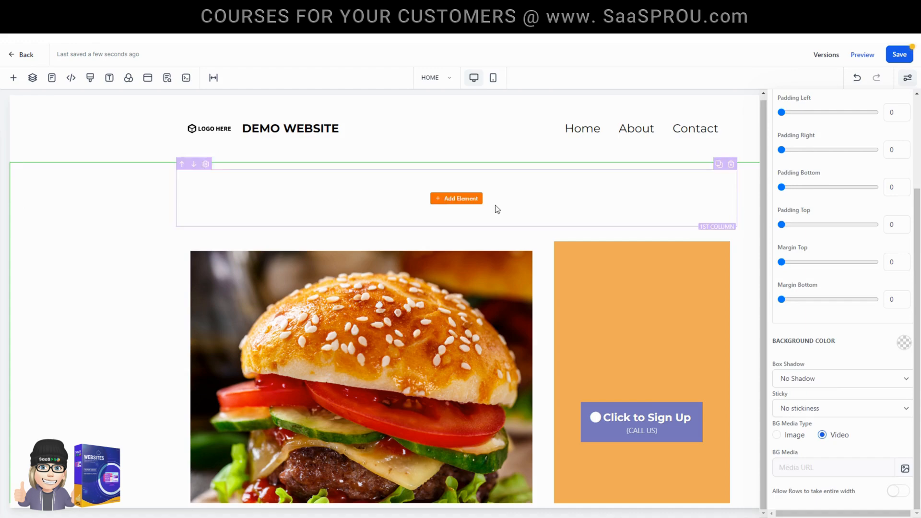
{"action": "left_click", "coordinate": [730, 165]}
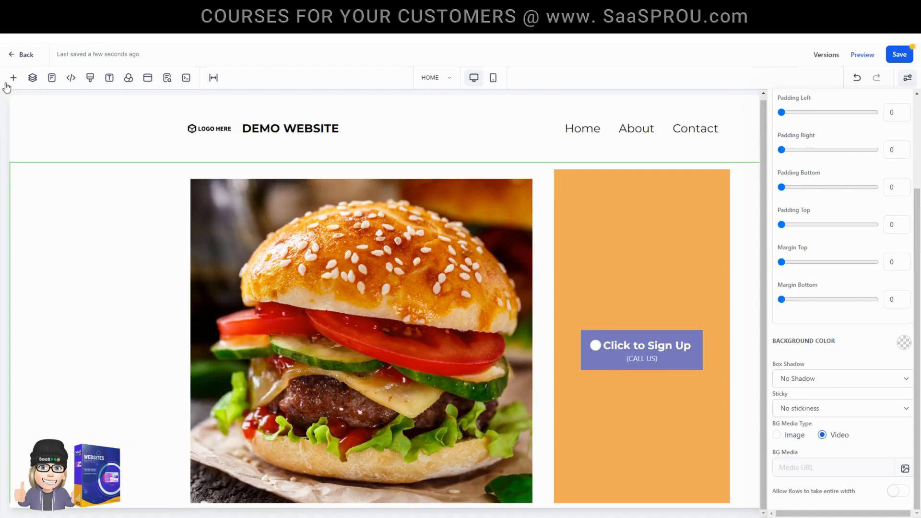
{"action": "left_click", "coordinate": [13, 78]}
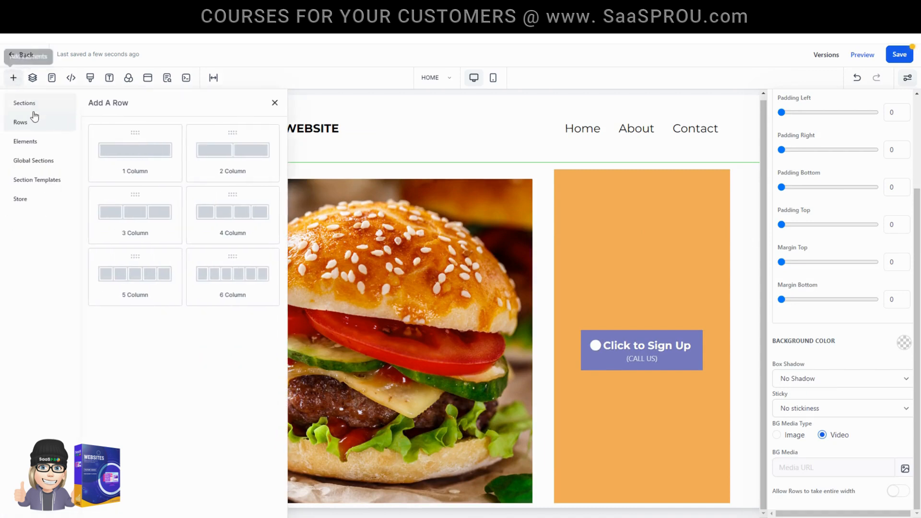
{"action": "left_click", "coordinate": [27, 103]}
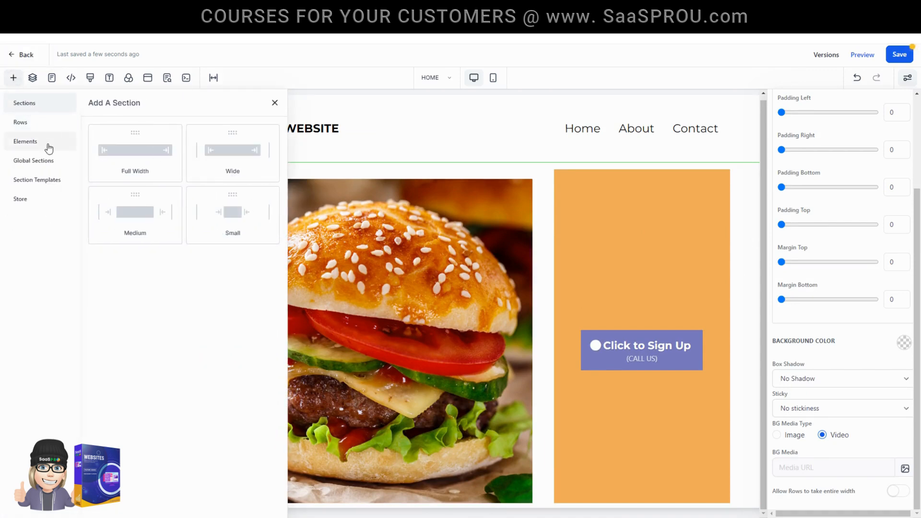
{"action": "left_click", "coordinate": [21, 124]}
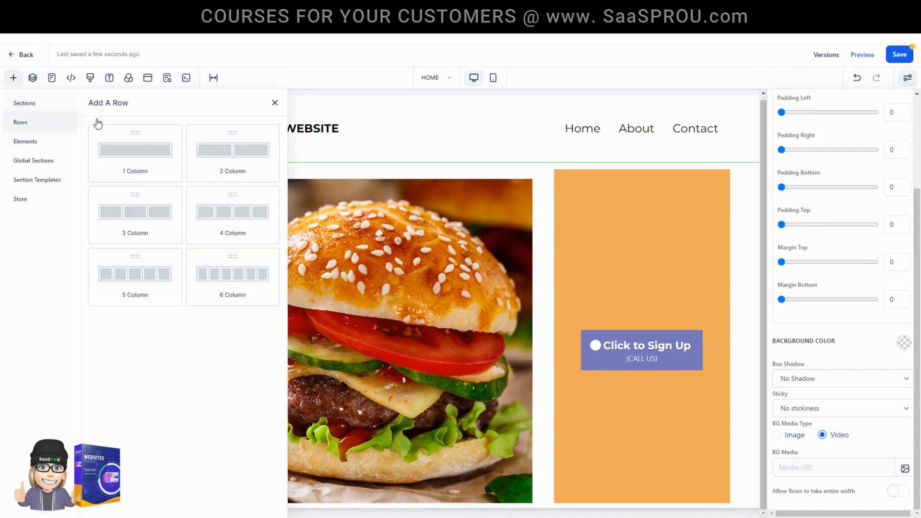
{"action": "left_click", "coordinate": [43, 148]}
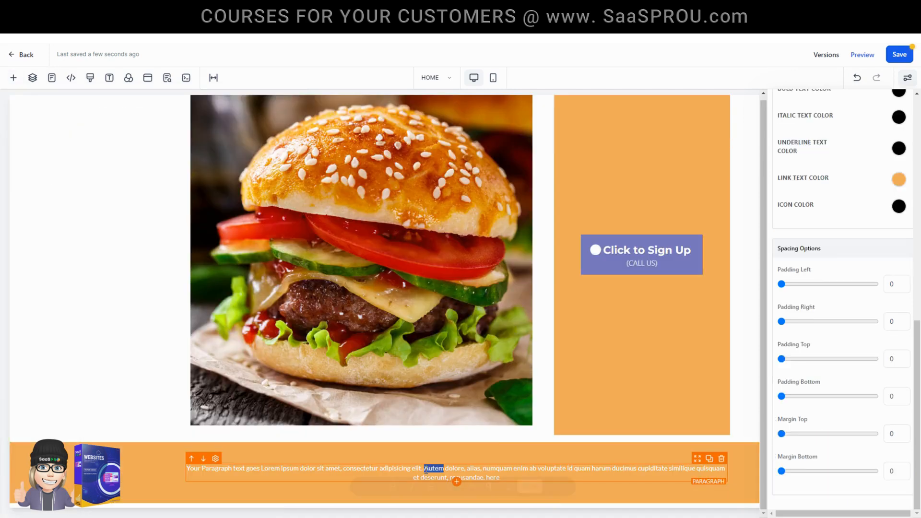
{"action": "triple_click", "coordinate": [426, 470]}
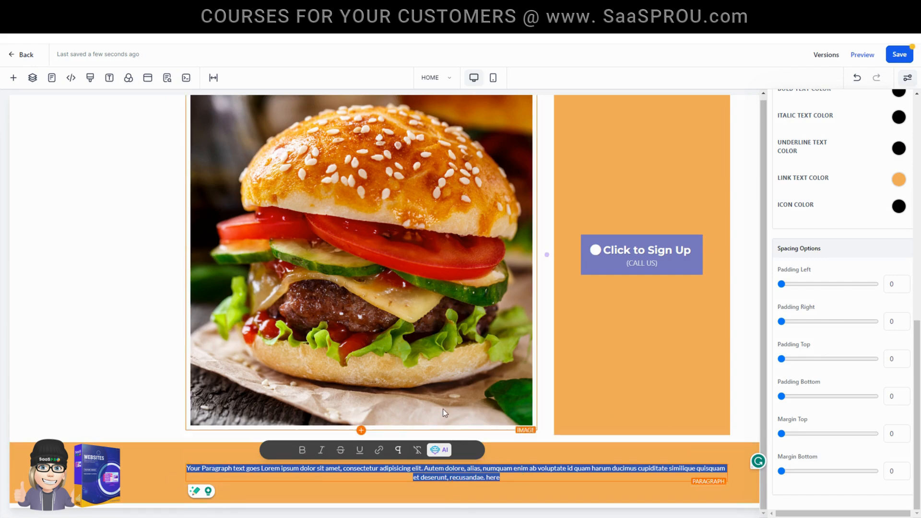
{"action": "scroll", "coordinate": [128, 315], "scroll_direction": "up", "scroll_amount": 2}
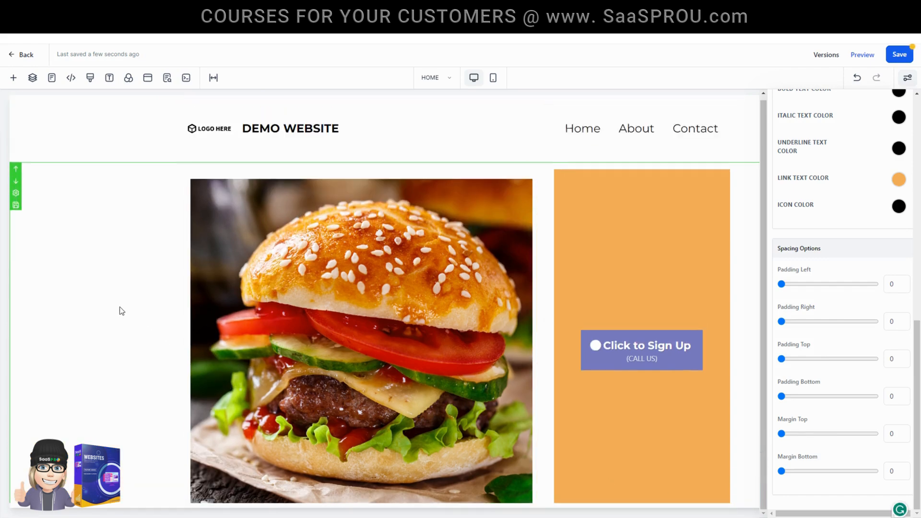
{"action": "scroll", "coordinate": [118, 310], "scroll_direction": "down", "scroll_amount": 2}
Step: Add a Social Icons element above the paragraph in the orange section and delete its X icon
{"action": "left_click", "coordinate": [13, 77]}
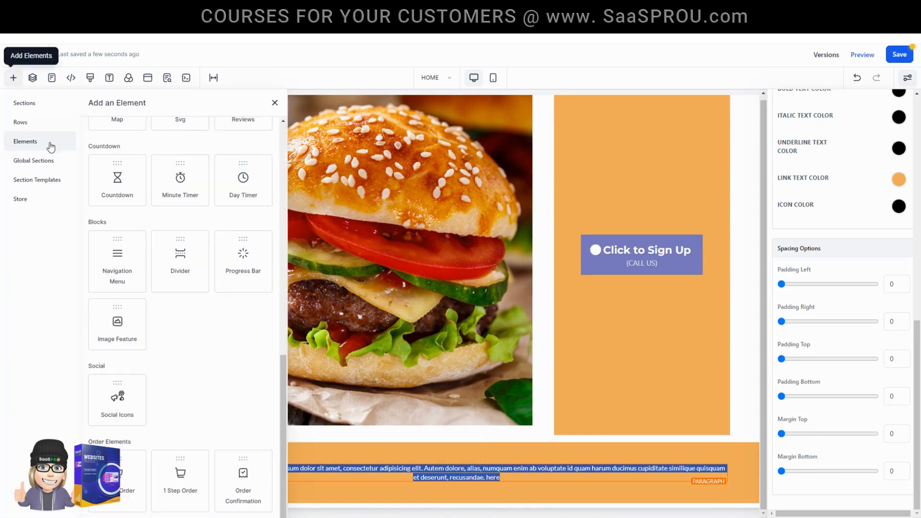
{"action": "left_click_drag", "start_coordinate": [121, 424], "coordinate": [451, 467]}
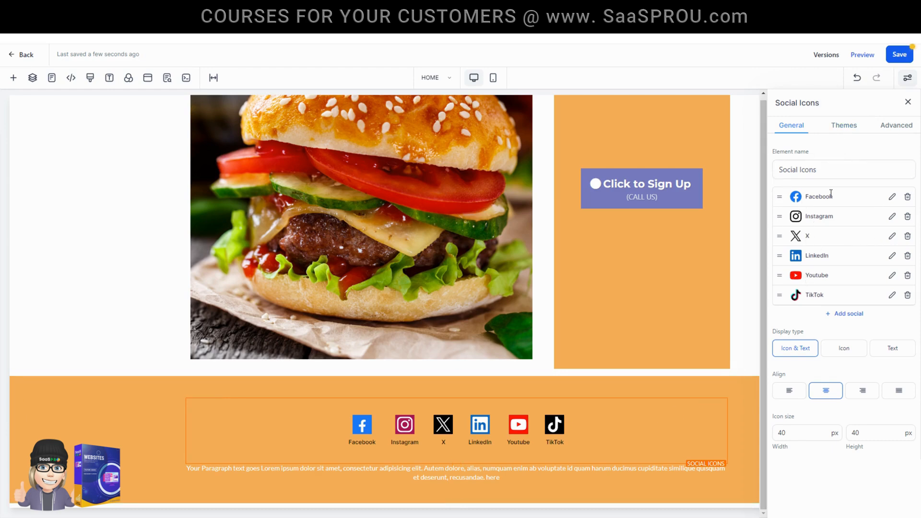
{"action": "left_click", "coordinate": [891, 198]}
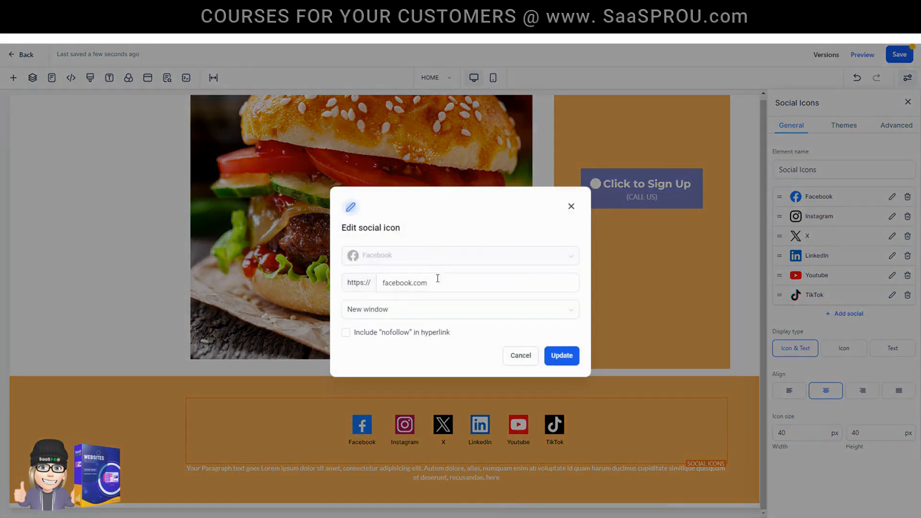
{"action": "left_click", "coordinate": [571, 206]}
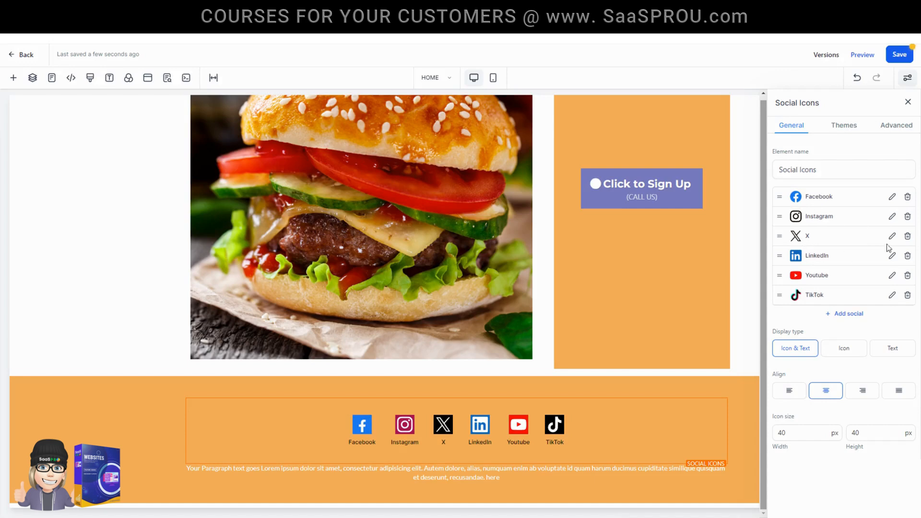
{"action": "left_click", "coordinate": [907, 235]}
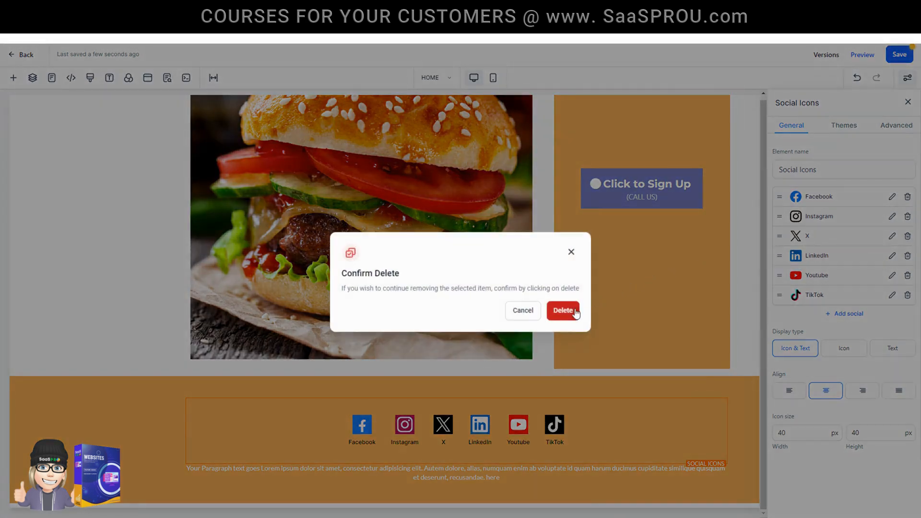
{"action": "left_click", "coordinate": [563, 310]}
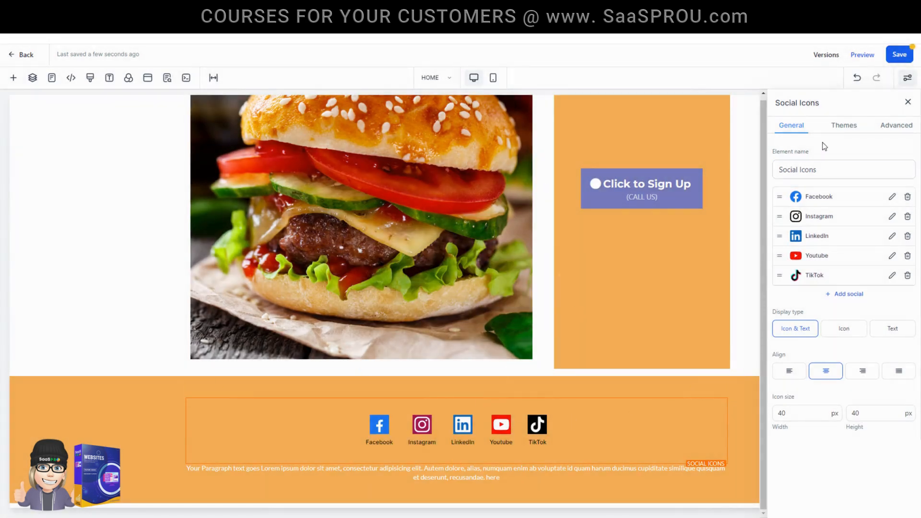
{"action": "left_click", "coordinate": [844, 294]}
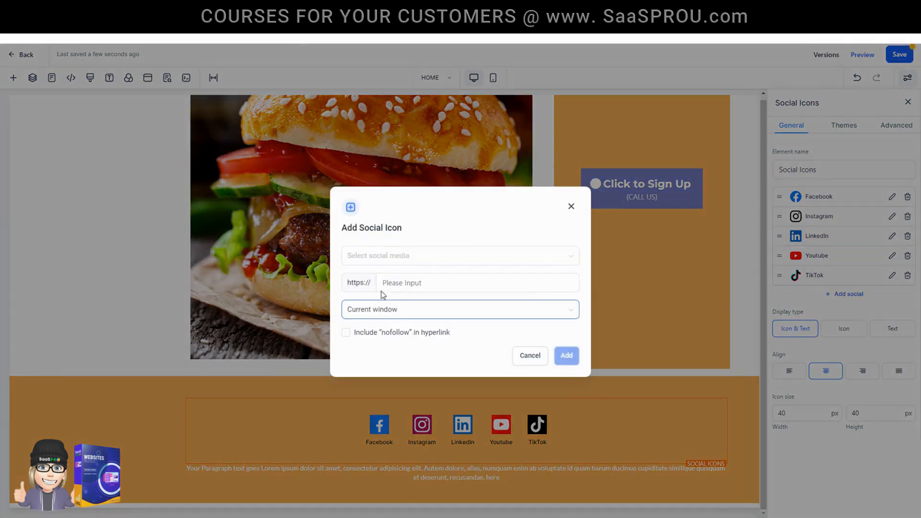
{"action": "left_click", "coordinate": [380, 259]}
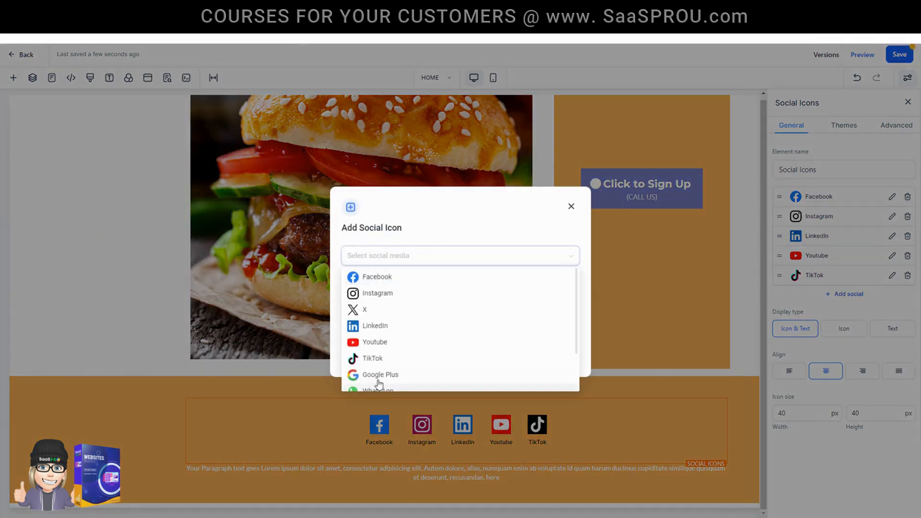
{"action": "left_click", "coordinate": [371, 341]}
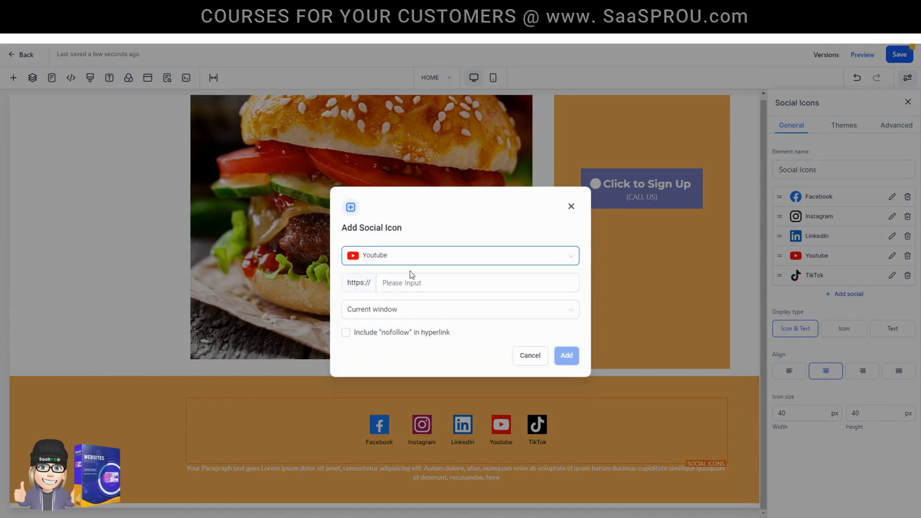
{"action": "left_click", "coordinate": [375, 313]}
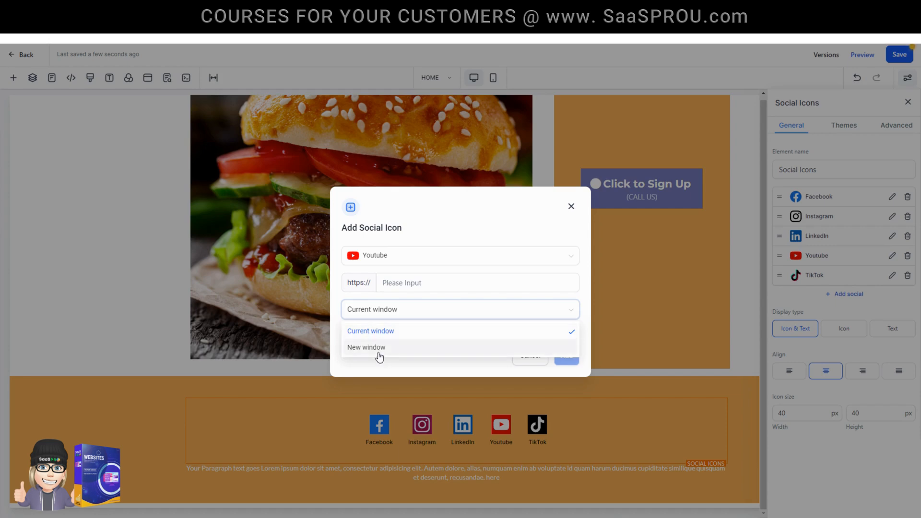
{"action": "left_click", "coordinate": [570, 206]}
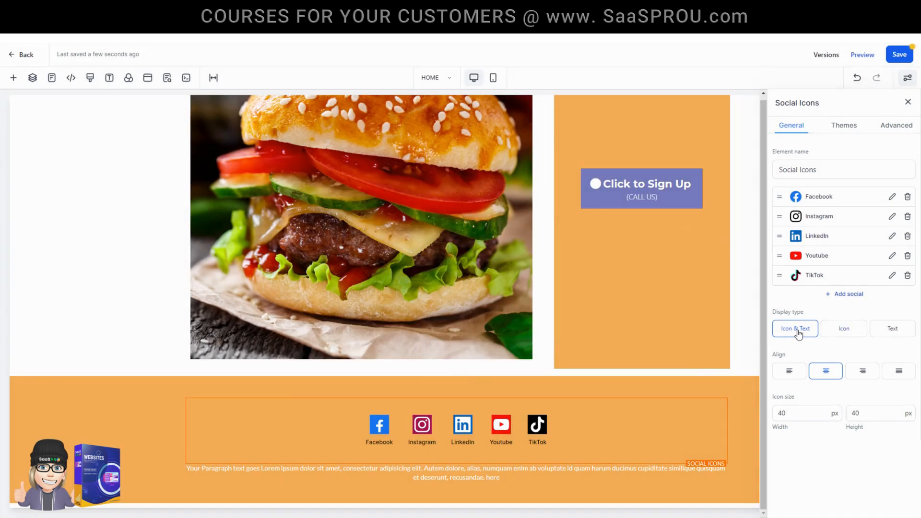
Step: Set the social icons' width to 25 px and their display type to Icon
{"action": "left_click", "coordinate": [848, 327]}
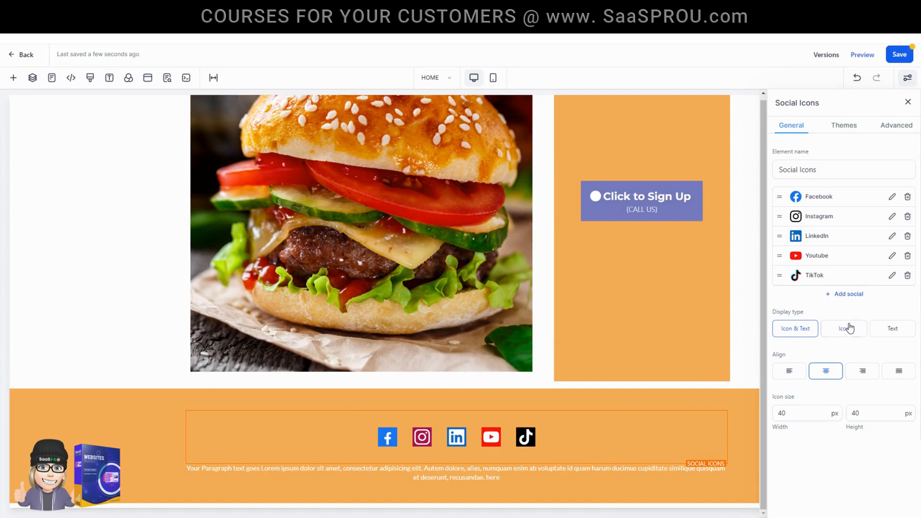
{"action": "left_click", "coordinate": [902, 336]}
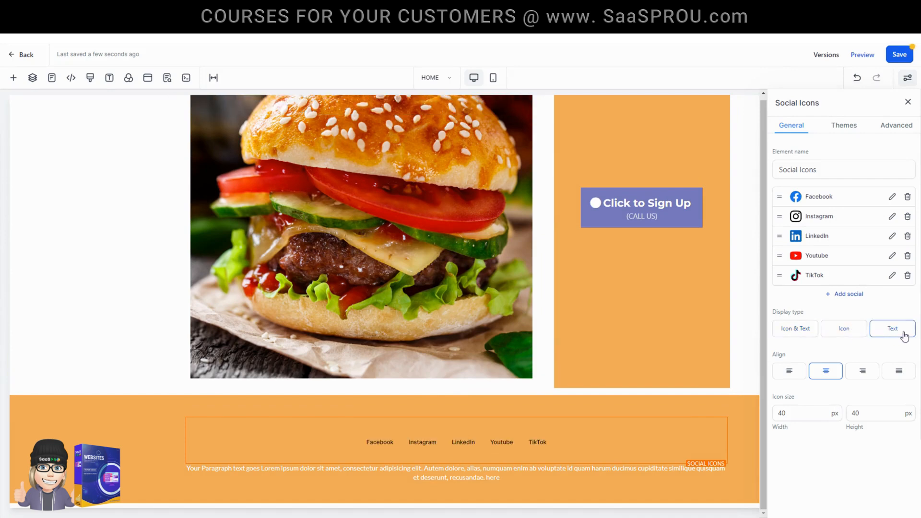
{"action": "left_click", "coordinate": [795, 329]}
{"action": "double_click", "coordinate": [774, 410]}
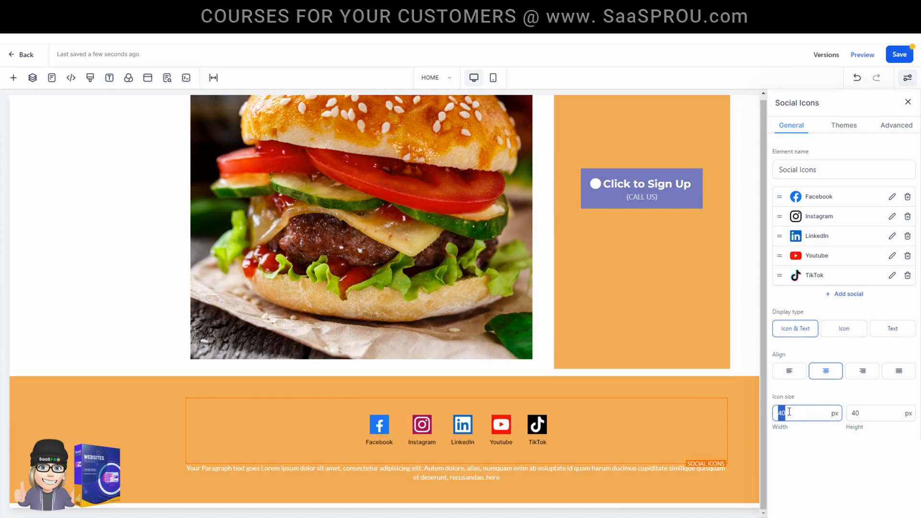
{"action": "type", "text": "25"}
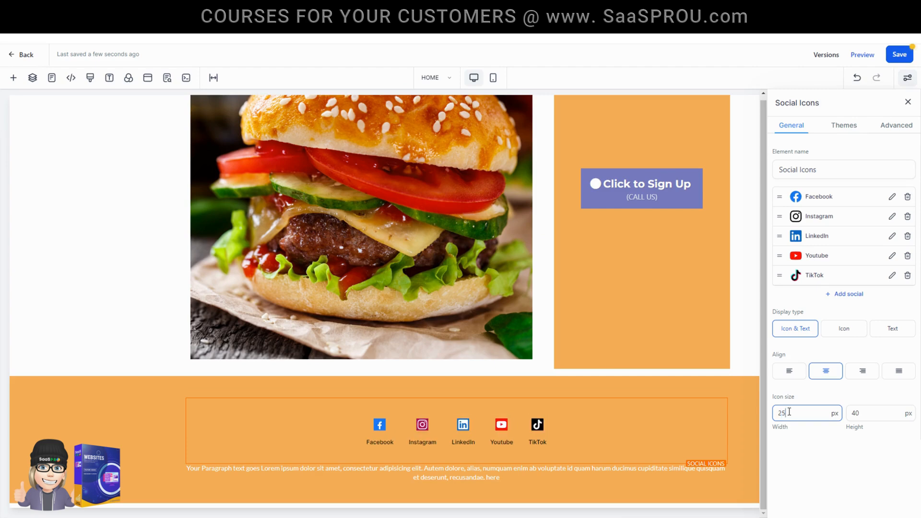
{"action": "left_click", "coordinate": [844, 328]}
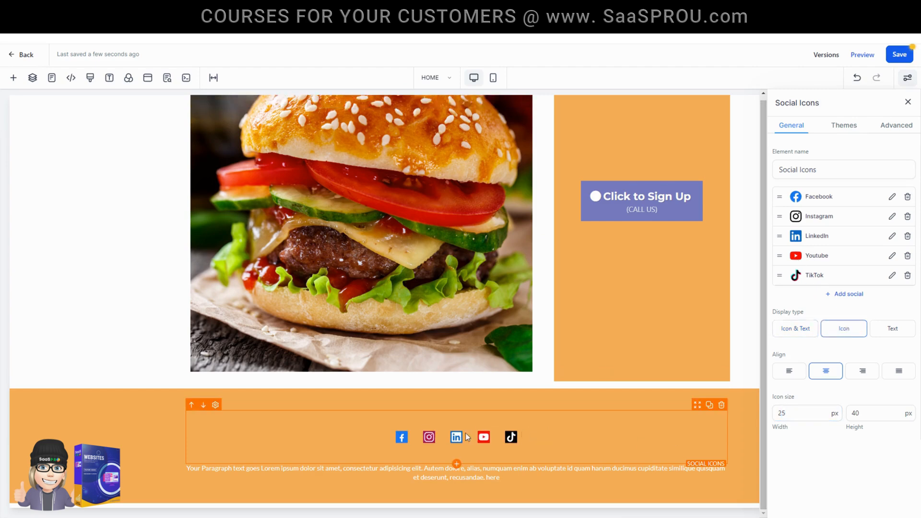
Step: Try several themes on the social icons and apply the plain dark gray one
{"action": "left_click", "coordinate": [842, 126]}
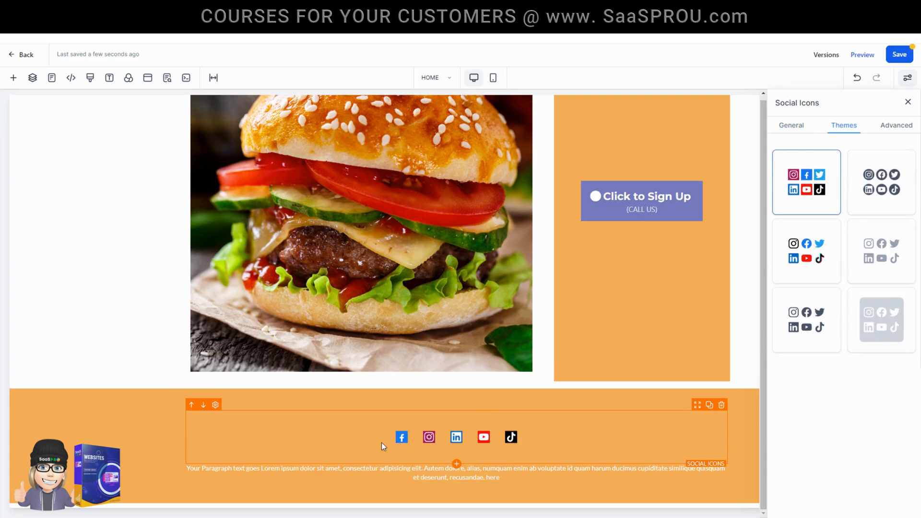
{"action": "left_click", "coordinate": [874, 181]}
{"action": "left_click", "coordinate": [865, 254]}
{"action": "left_click", "coordinate": [817, 299]}
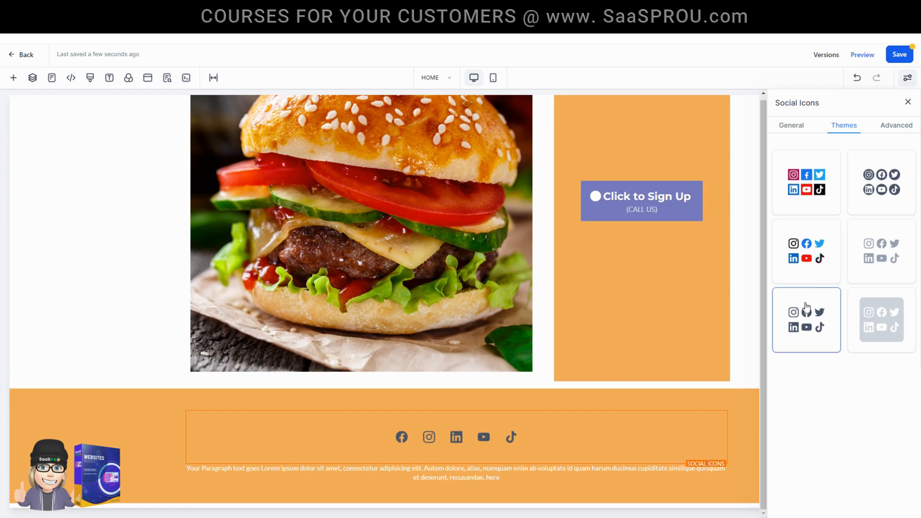
Step: Set the social icons' text color to orange #F16D30FF and their display type to Icon & Text
{"action": "left_click", "coordinate": [896, 126]}
{"action": "left_click", "coordinate": [788, 283]}
{"action": "left_click", "coordinate": [685, 375]}
{"action": "left_click", "coordinate": [738, 287]}
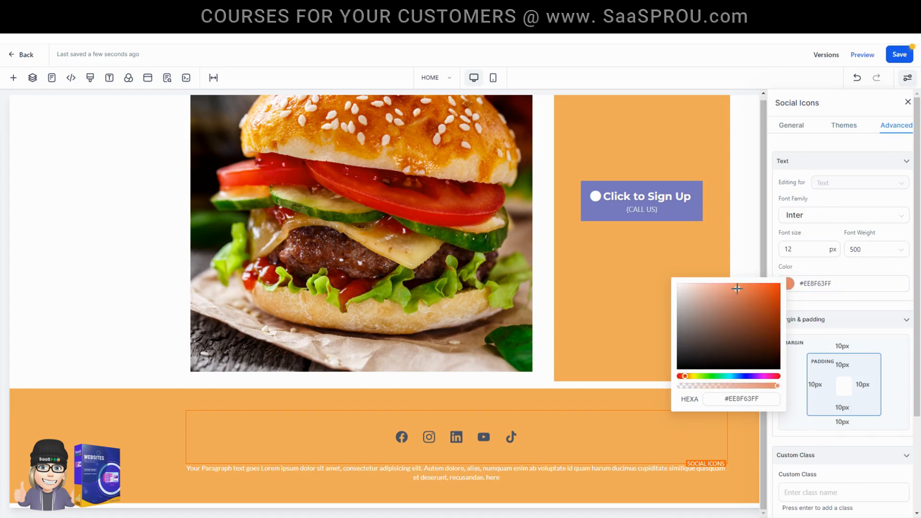
{"action": "left_click", "coordinate": [844, 129]}
{"action": "left_click", "coordinate": [788, 127]}
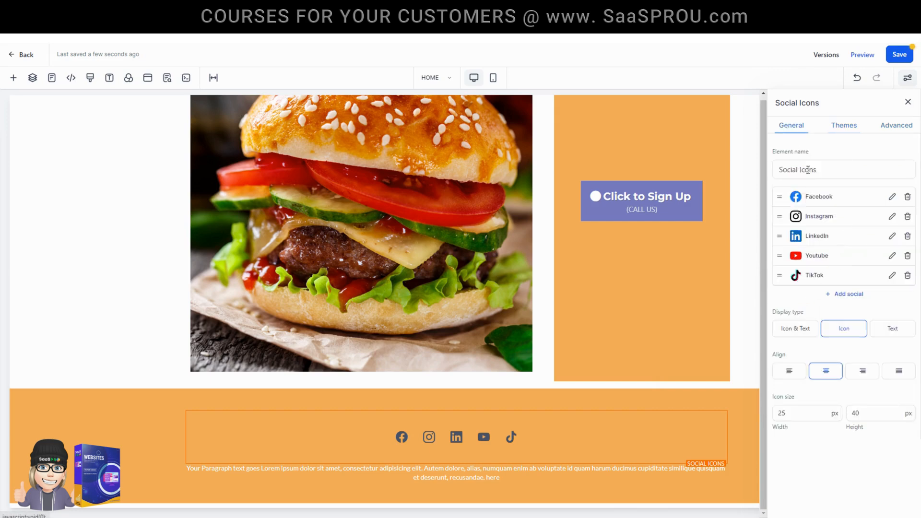
{"action": "left_click", "coordinate": [815, 330]}
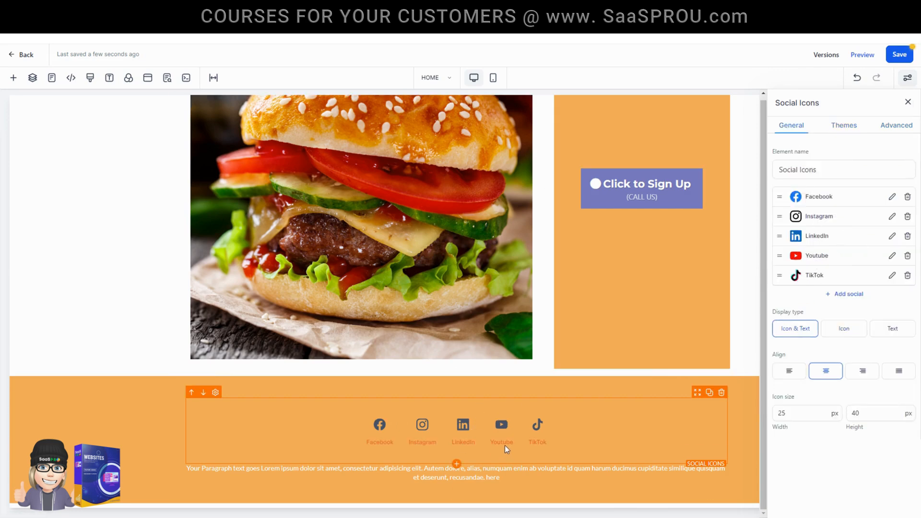
Step: Compare the gray themes for the social icons, apply the multicolor theme with the black Instagram icon, and close the element's settings
{"action": "left_click", "coordinate": [844, 126]}
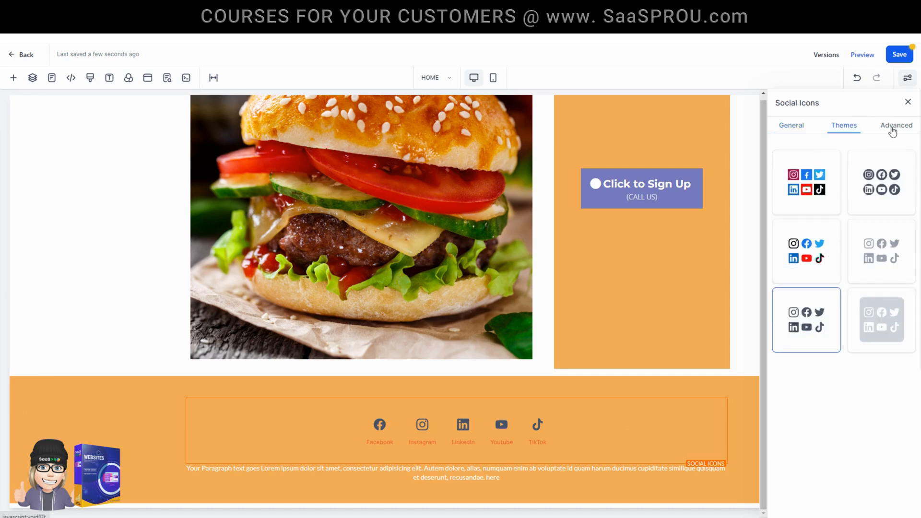
{"action": "left_click", "coordinate": [879, 257]}
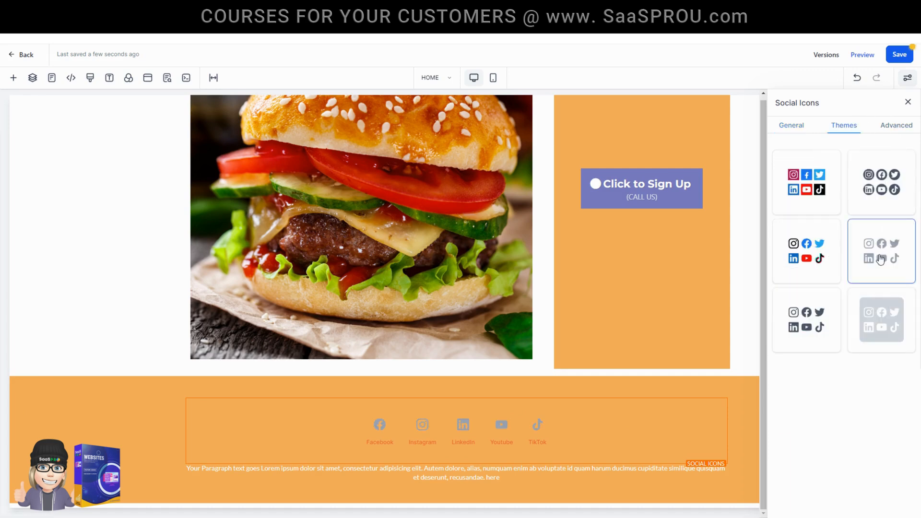
{"action": "left_click", "coordinate": [811, 322]}
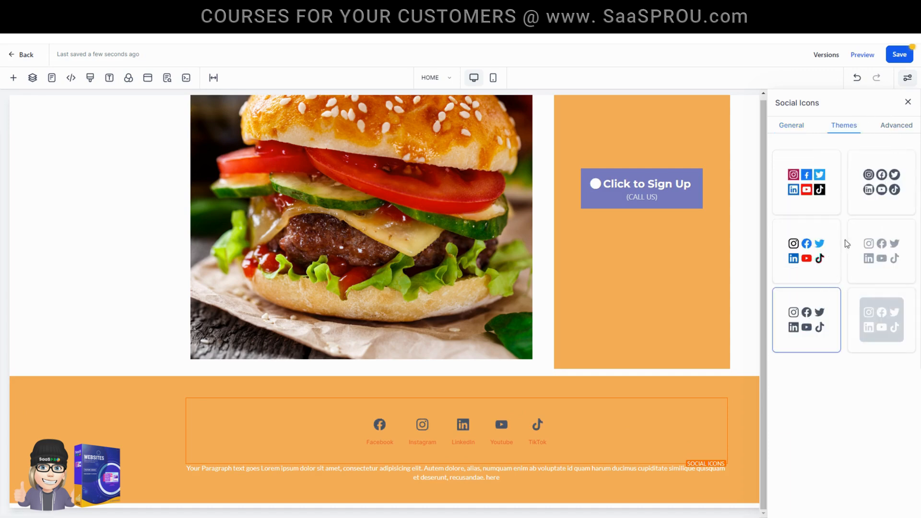
{"action": "left_click", "coordinate": [869, 192]}
{"action": "left_click", "coordinate": [895, 126]}
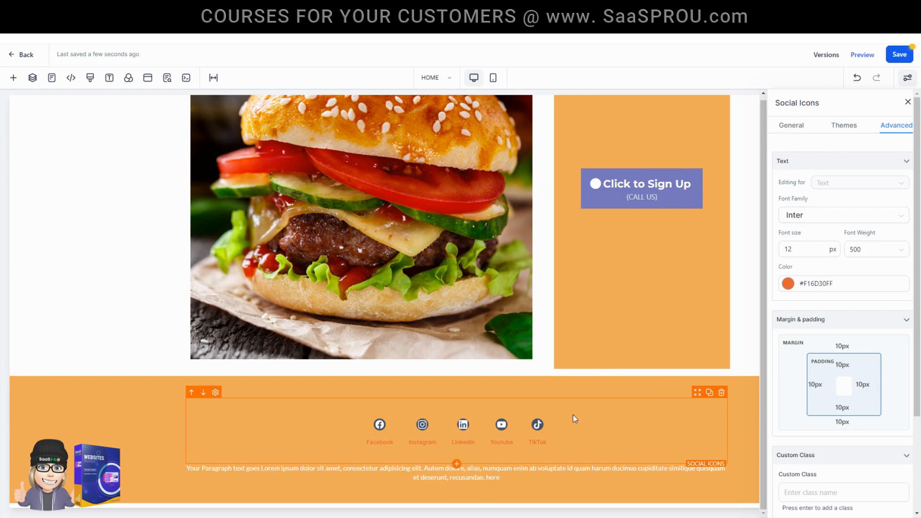
{"action": "left_click", "coordinate": [843, 125]}
{"action": "left_click", "coordinate": [804, 252]}
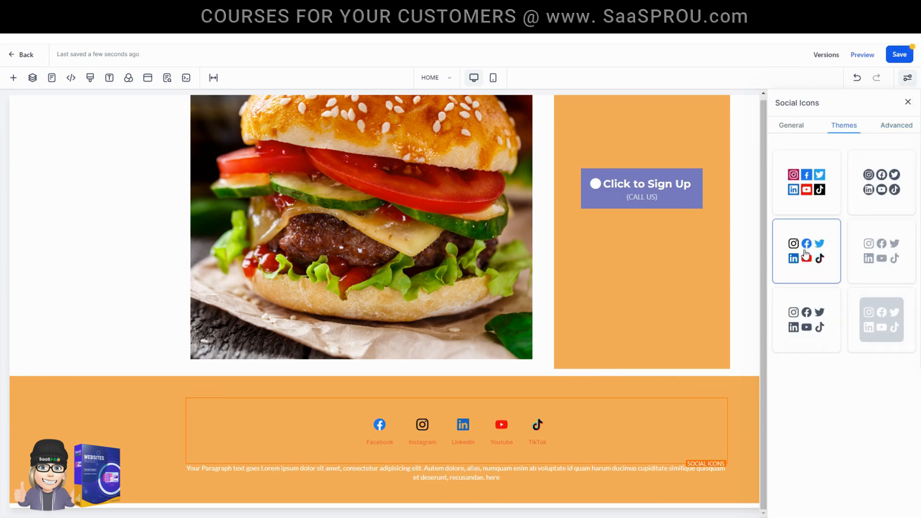
{"action": "left_click", "coordinate": [907, 101]}
{"action": "left_click", "coordinate": [13, 77]}
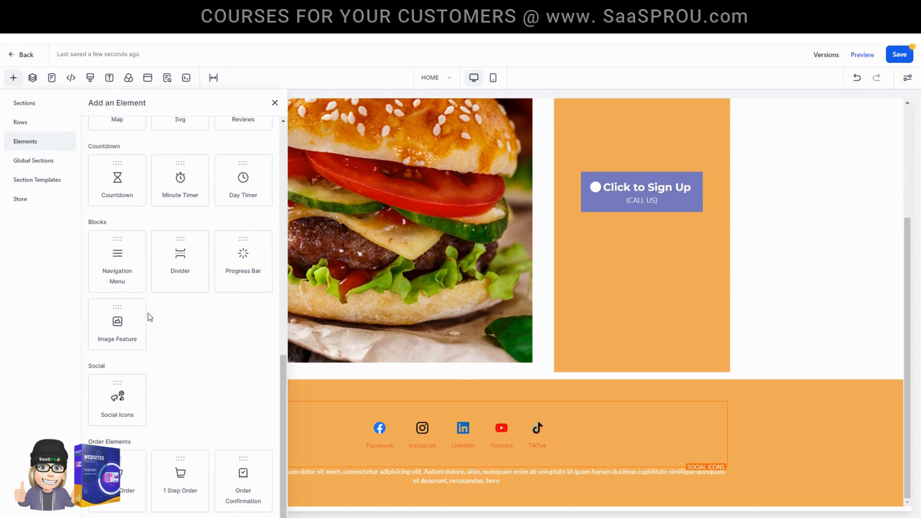
{"action": "scroll", "coordinate": [160, 333], "scroll_direction": "up", "scroll_amount": 10}
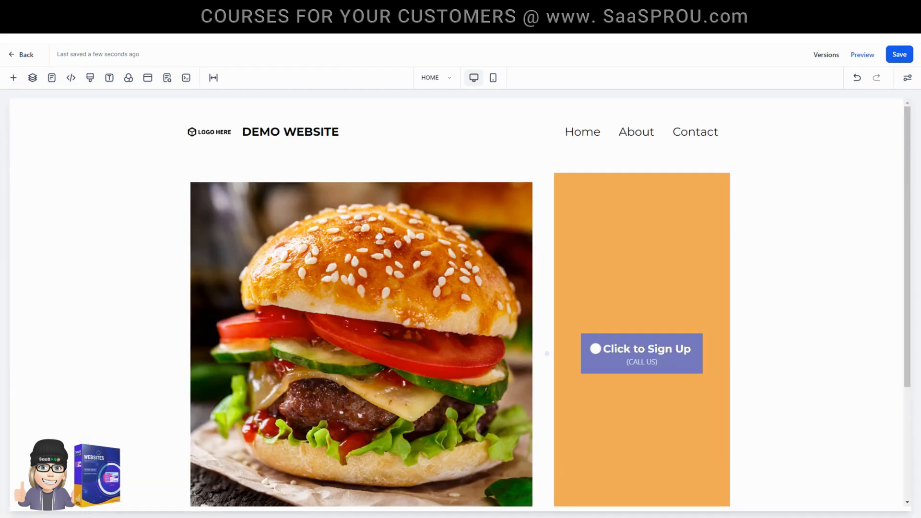
{"action": "scroll", "coordinate": [336, 234], "scroll_direction": "down", "scroll_amount": 3}
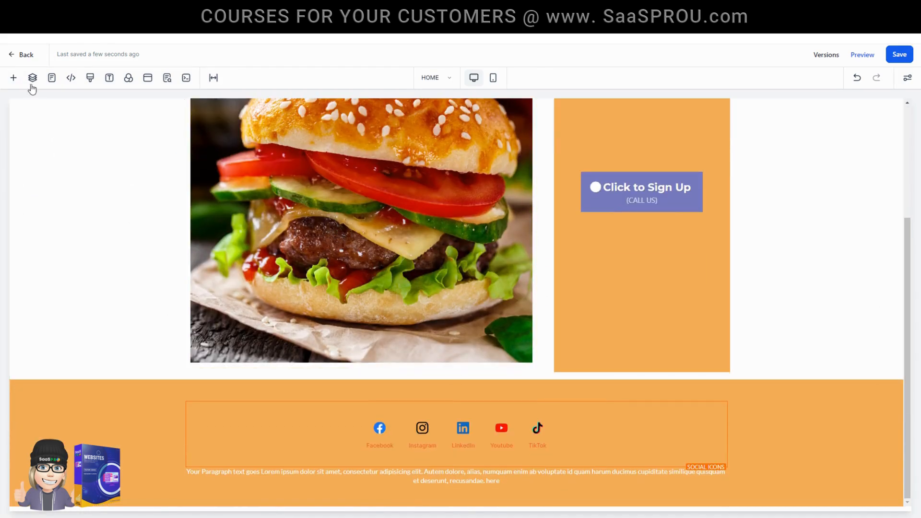
Step: Add a Paragraph element directly below the burger image and select its placeholder text
{"action": "left_click", "coordinate": [13, 80]}
{"action": "left_click", "coordinate": [13, 79]}
{"action": "scroll", "coordinate": [220, 218], "scroll_direction": "up", "scroll_amount": 3}
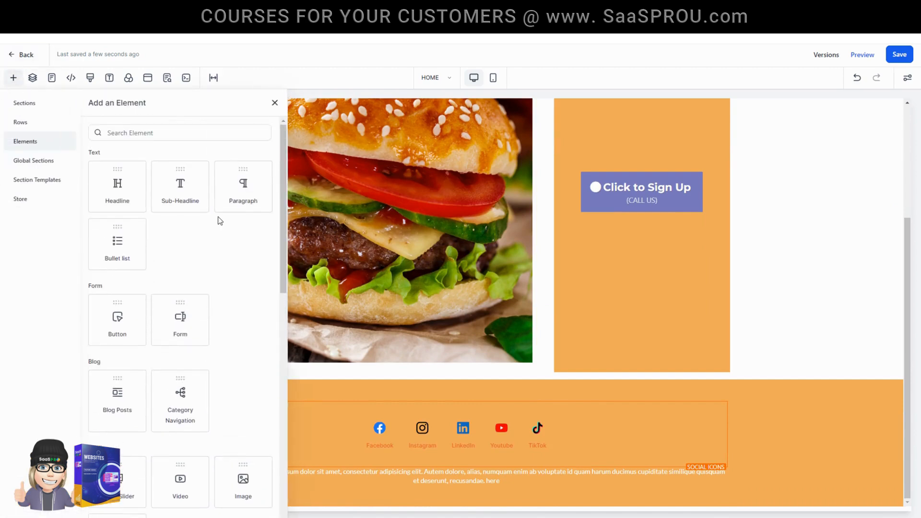
{"action": "left_click_drag", "start_coordinate": [254, 185], "coordinate": [442, 345]}
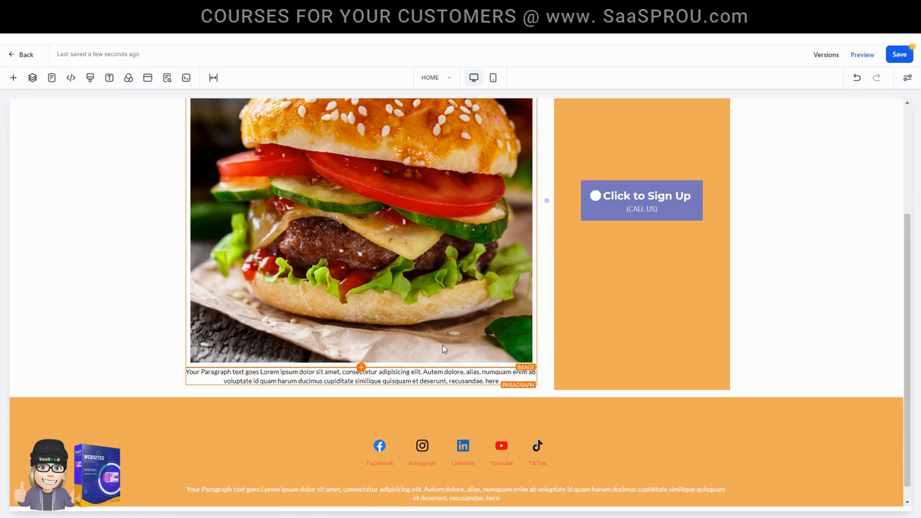
{"action": "triple_click", "coordinate": [410, 381]}
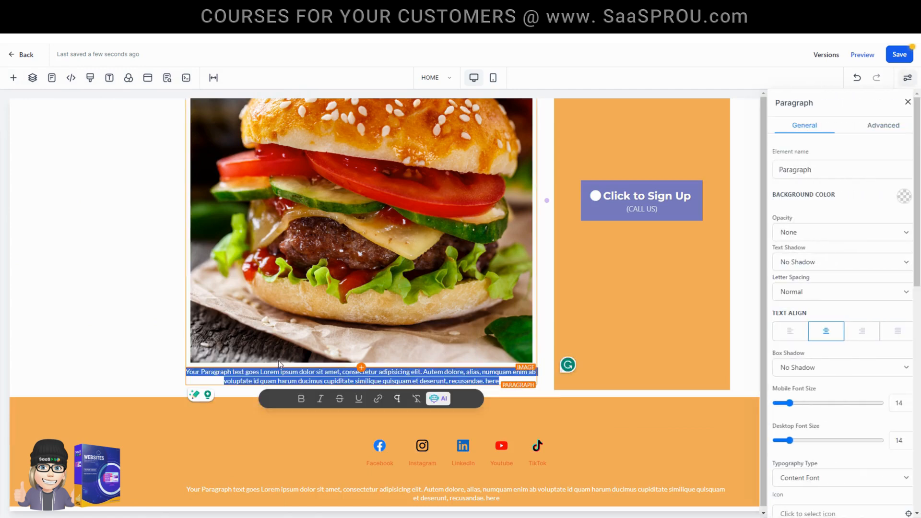
Step: Set the desktop font size of the paragraph below the burger image to 20
{"action": "left_click", "coordinate": [162, 320]}
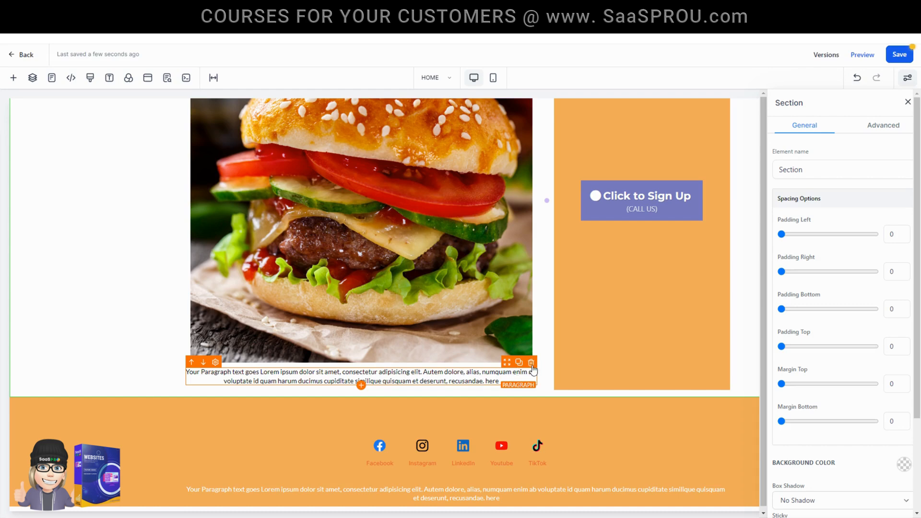
{"action": "scroll", "coordinate": [833, 348], "scroll_direction": "down", "scroll_amount": 3}
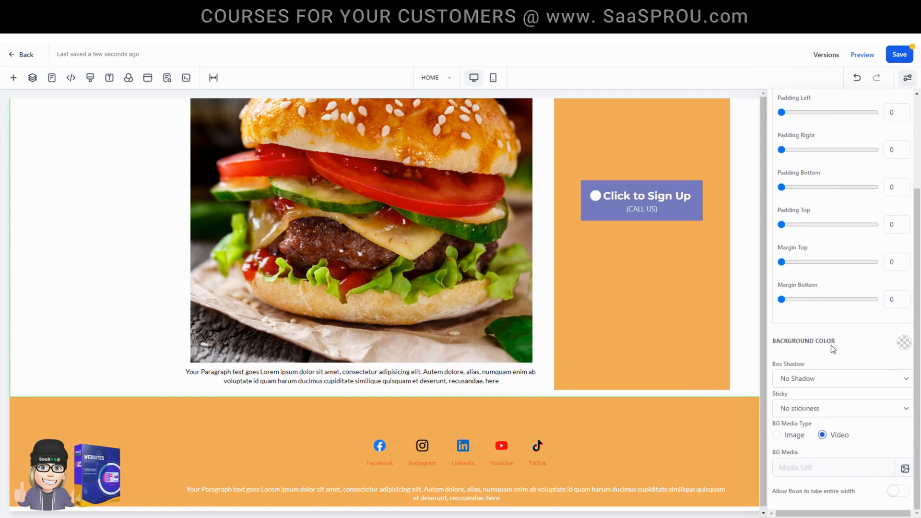
{"action": "scroll", "coordinate": [827, 343], "scroll_direction": "up", "scroll_amount": 3}
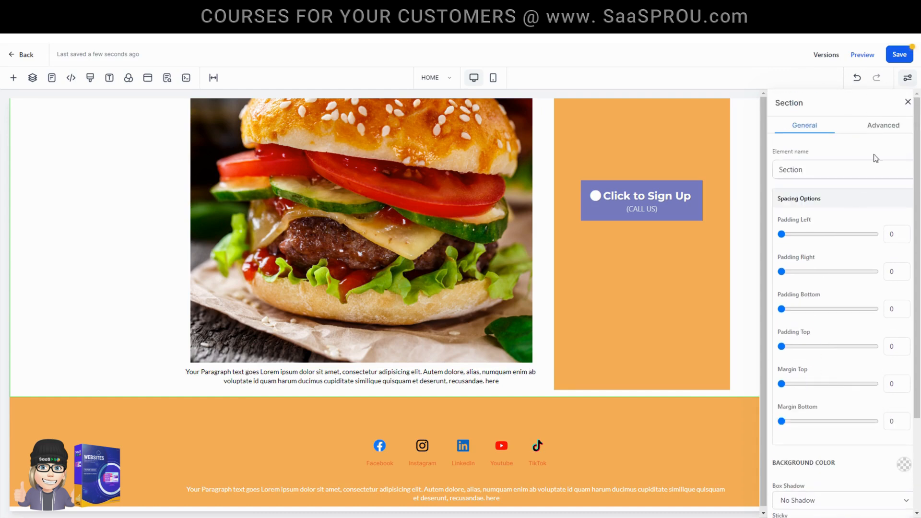
{"action": "left_click", "coordinate": [486, 375]}
{"action": "left_click_drag", "start_coordinate": [792, 442], "coordinate": [795, 440]}
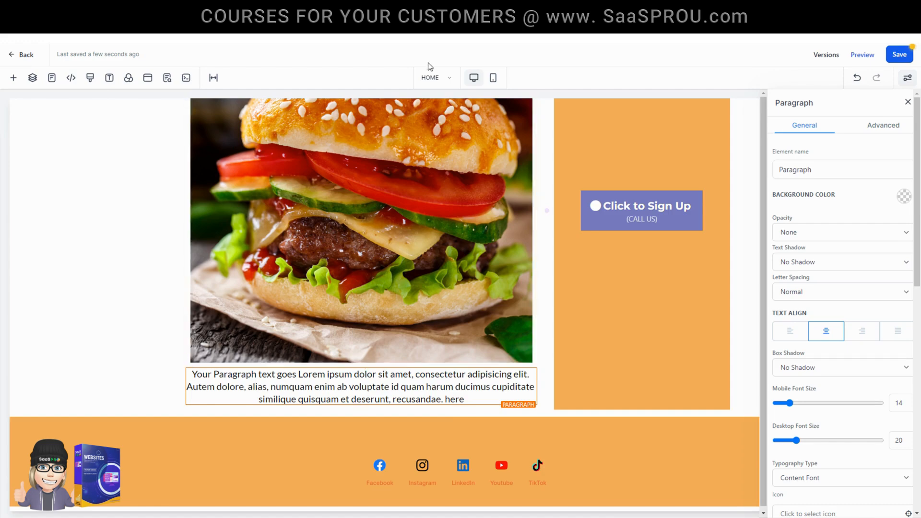
Step: Set the paragraph's mobile font size to 18 while checking it in mobile mode, and return to desktop mode
{"action": "left_click", "coordinate": [491, 84]}
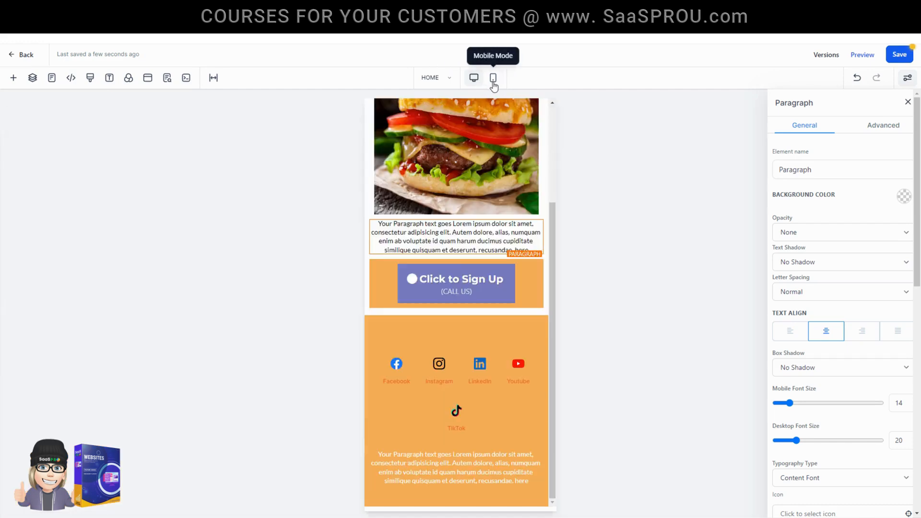
{"action": "scroll", "coordinate": [460, 331], "scroll_direction": "up", "scroll_amount": 3}
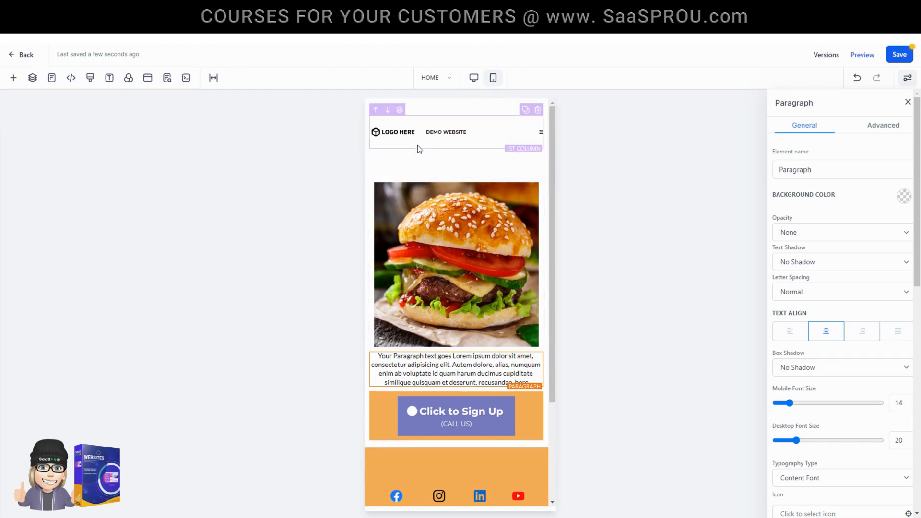
{"action": "left_click_drag", "start_coordinate": [793, 404], "coordinate": [796, 403]}
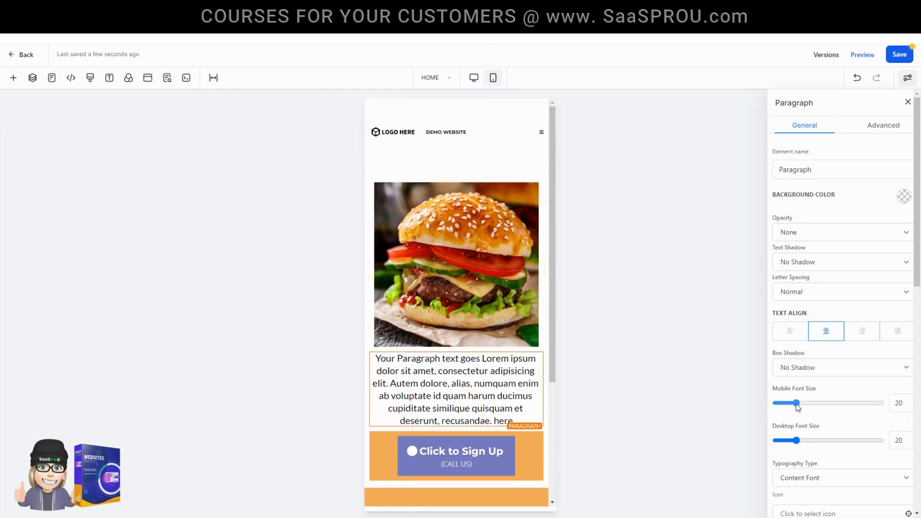
{"action": "left_click_drag", "start_coordinate": [796, 406], "coordinate": [794, 403]}
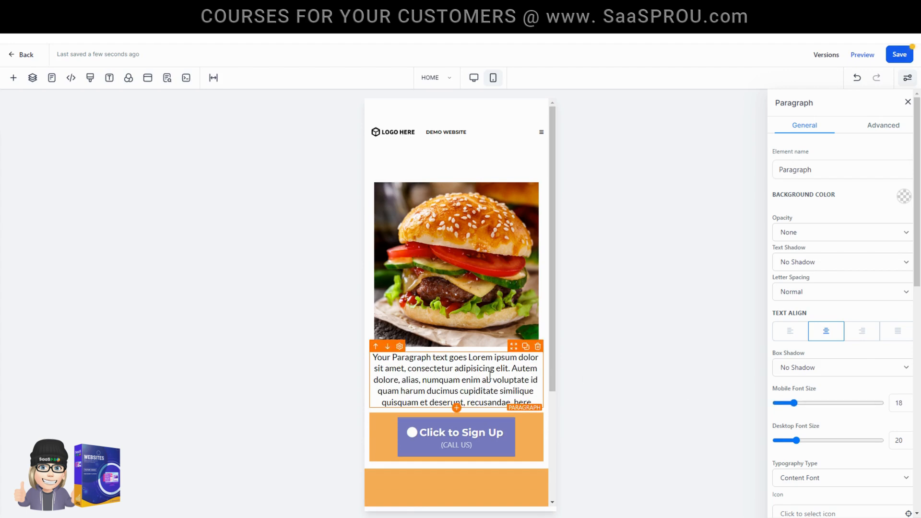
{"action": "scroll", "coordinate": [434, 309], "scroll_direction": "down", "scroll_amount": 3}
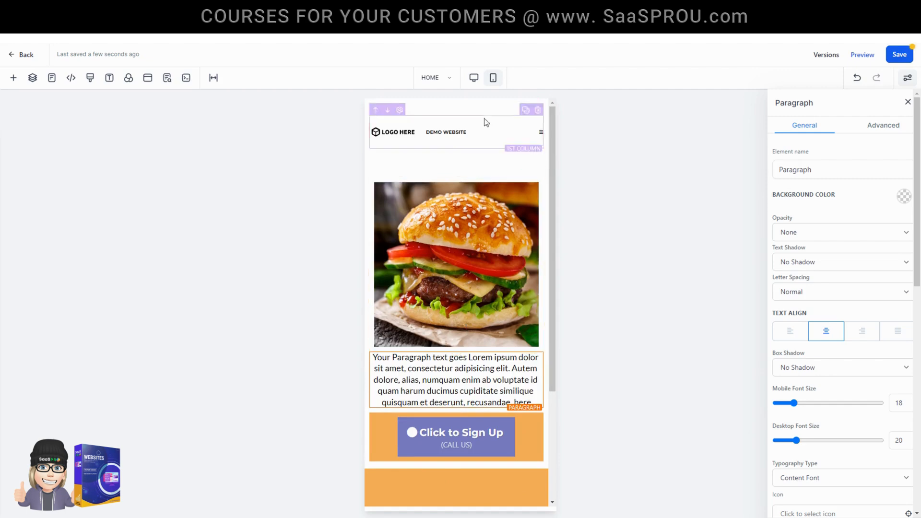
{"action": "left_click", "coordinate": [473, 80]}
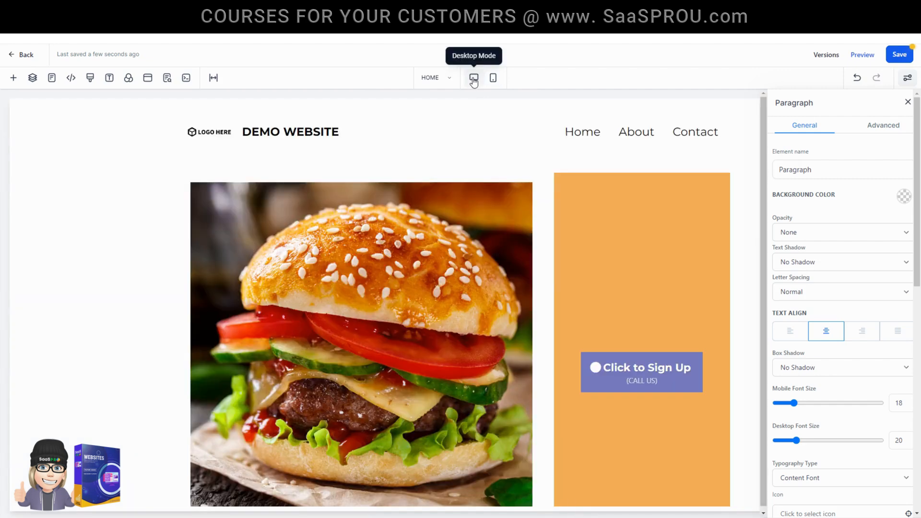
Step: Add a Headline element between the burger image and the paragraph below it
{"action": "scroll", "coordinate": [287, 336], "scroll_direction": "down", "scroll_amount": 4}
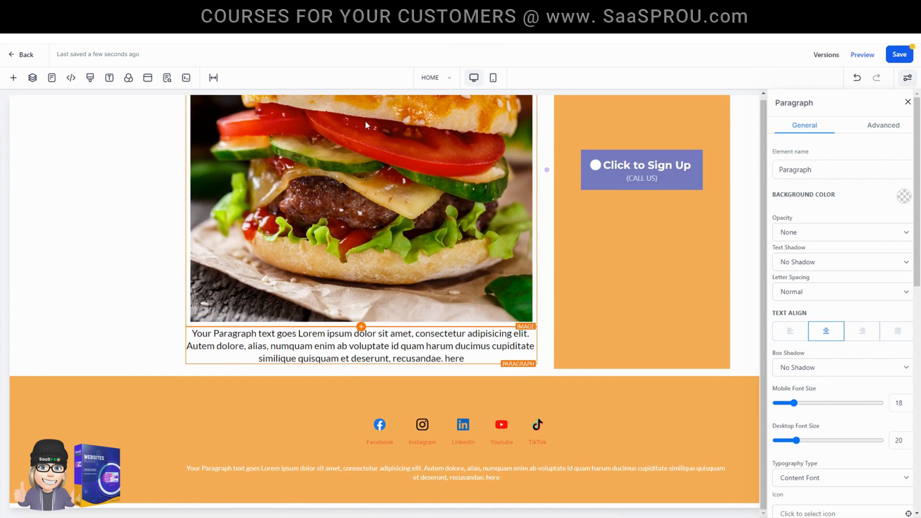
{"action": "left_click", "coordinate": [13, 77]}
{"action": "left_click_drag", "start_coordinate": [118, 186], "coordinate": [355, 316]}
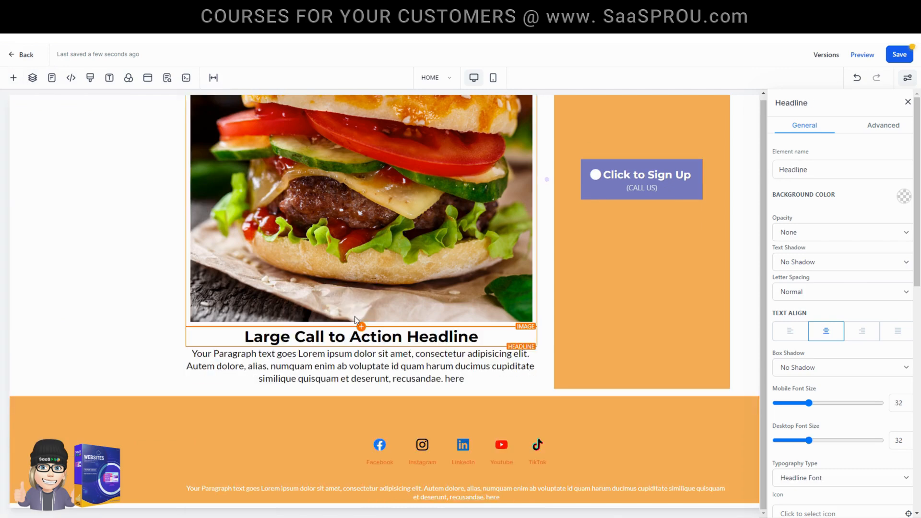
Step: Look through the heading levels for the headline text, keep Heading 1, and save the page
{"action": "triple_click", "coordinate": [373, 335]}
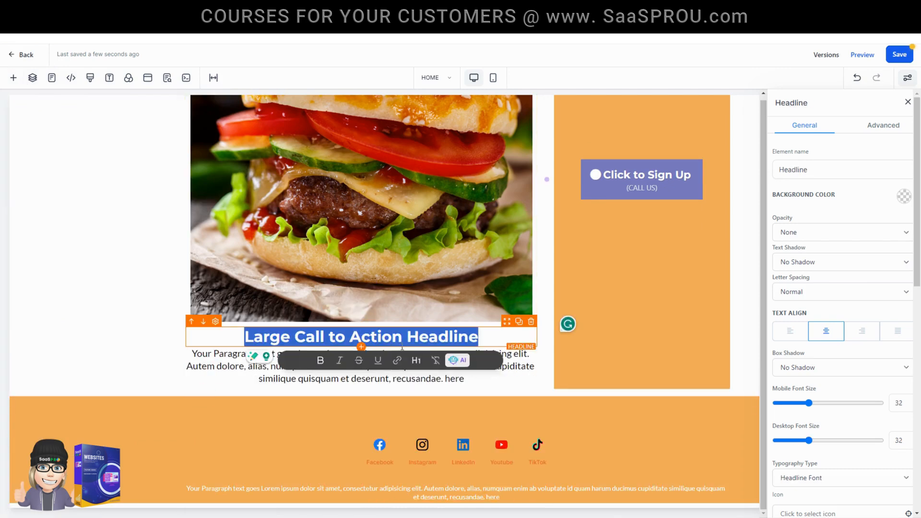
{"action": "left_click", "coordinate": [417, 363]}
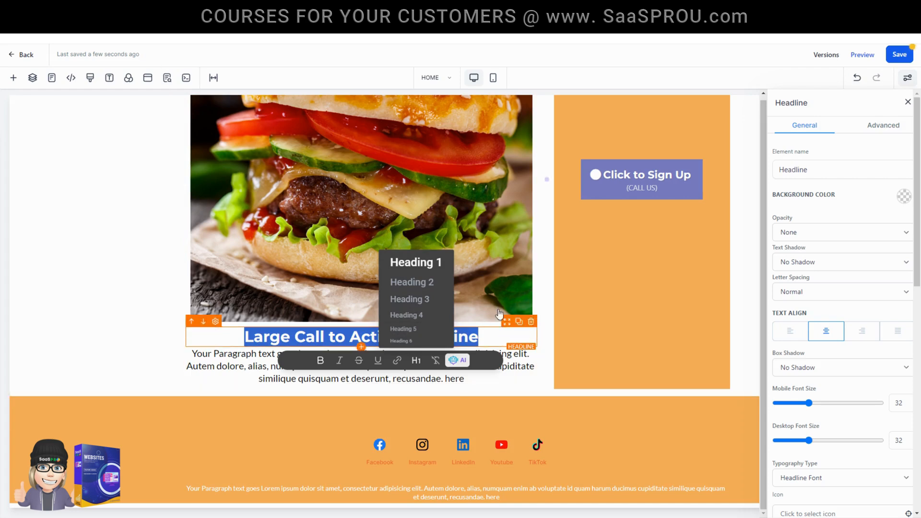
{"action": "left_click", "coordinate": [414, 273]}
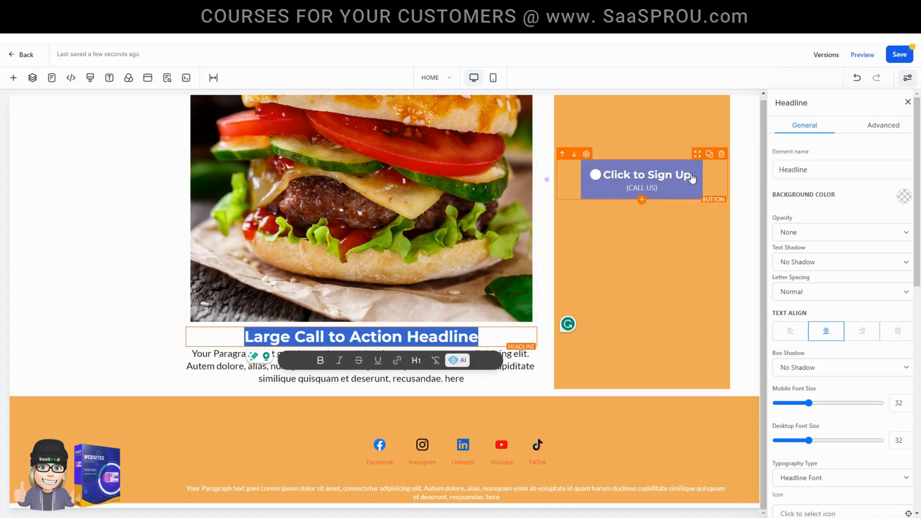
{"action": "left_click", "coordinate": [890, 56]}
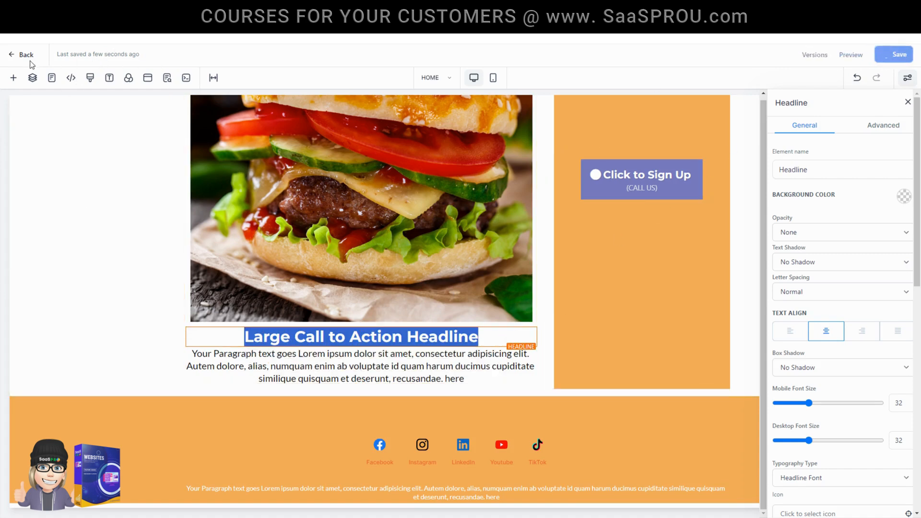
{"action": "left_click", "coordinate": [13, 79]}
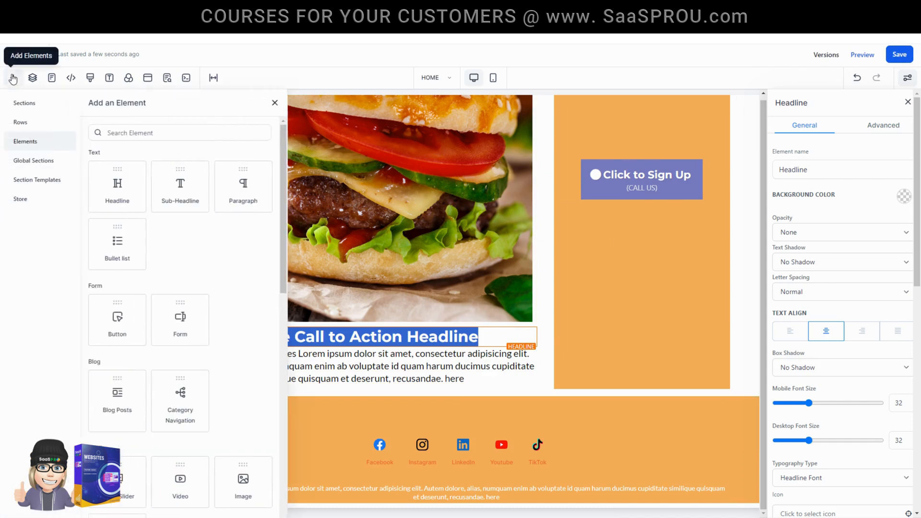
{"action": "left_click", "coordinate": [295, 80]}
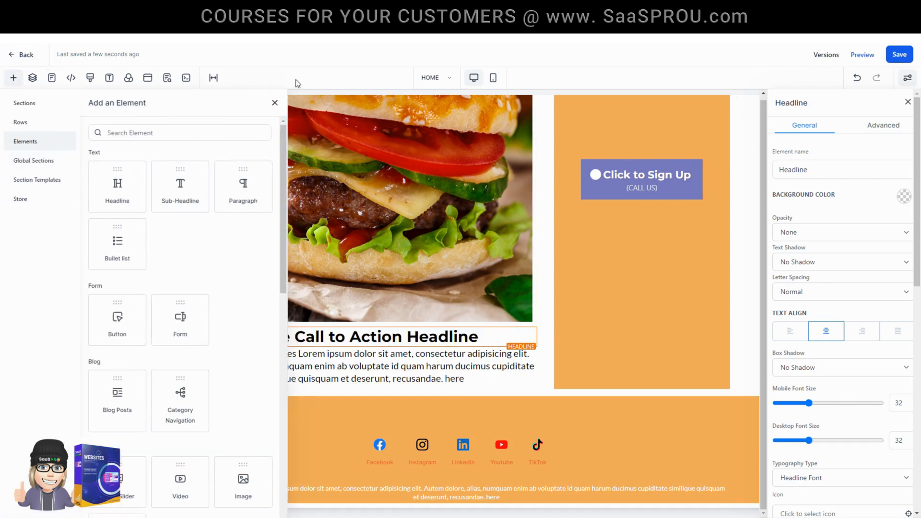
{"action": "left_click", "coordinate": [414, 205]}
{"action": "left_click", "coordinate": [274, 103]}
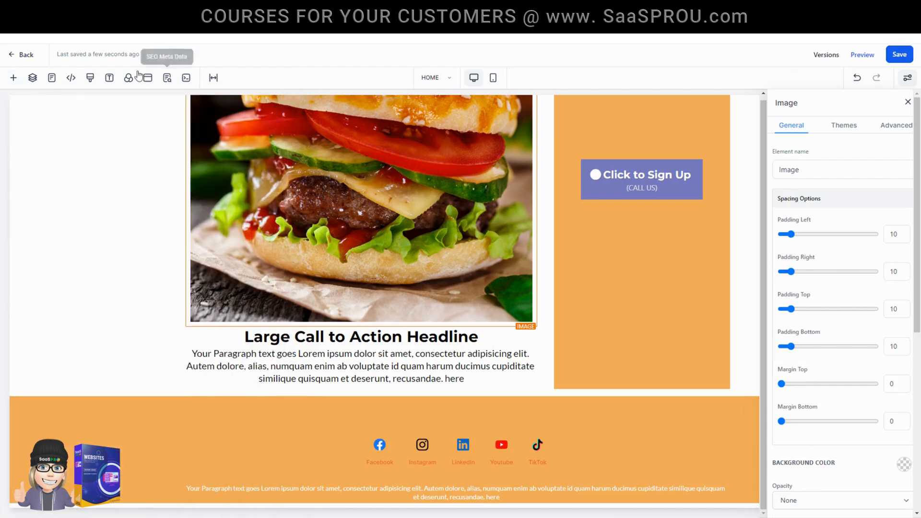
Step: Open the page's SEO Meta Data and review its fields, from title, description and keywords to the SEO preview
{"action": "left_click", "coordinate": [166, 79]}
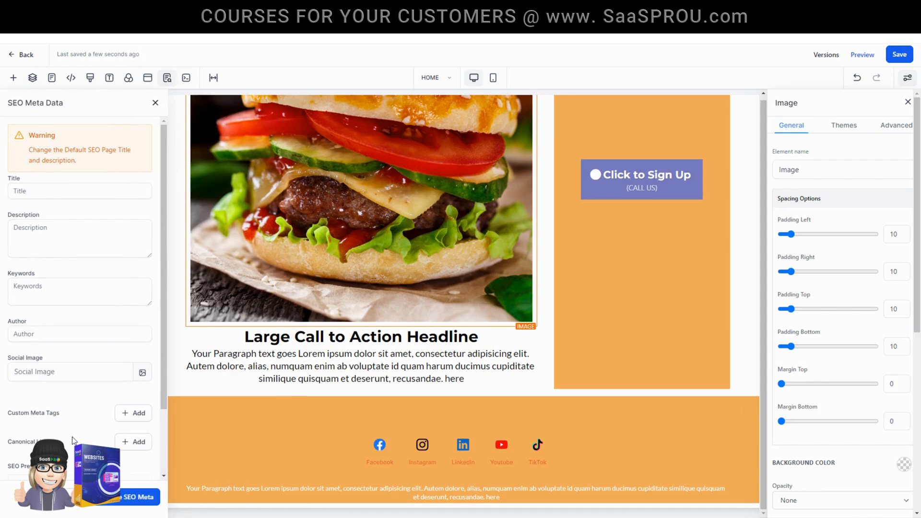
{"action": "left_click", "coordinate": [22, 191]}
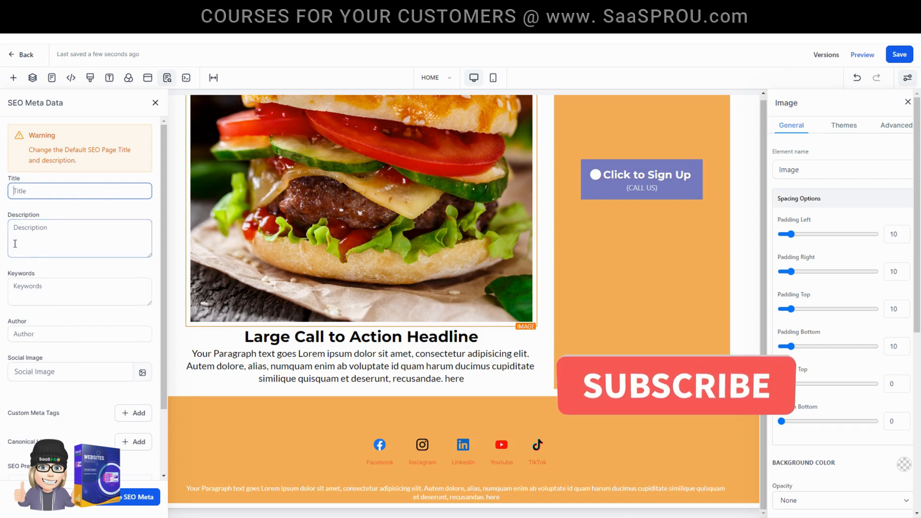
{"action": "left_click", "coordinate": [48, 291]}
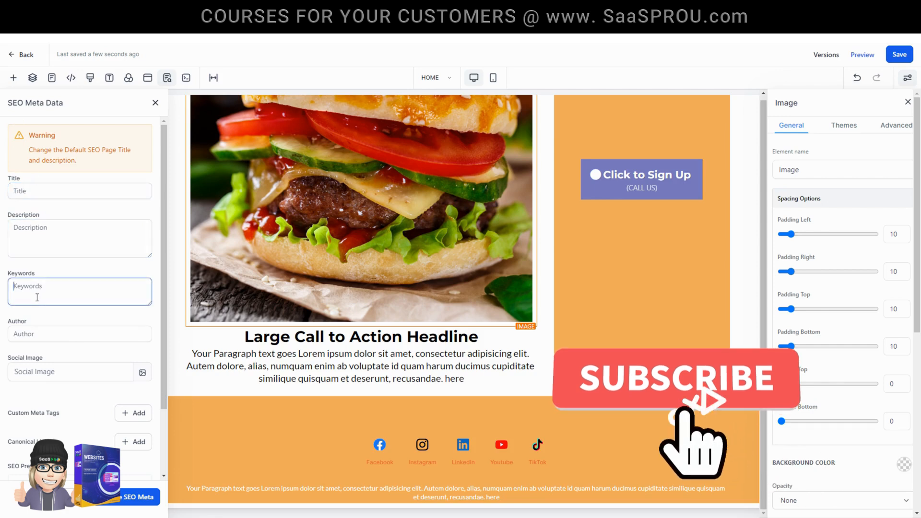
{"action": "scroll", "coordinate": [43, 292], "scroll_direction": "down", "scroll_amount": 2}
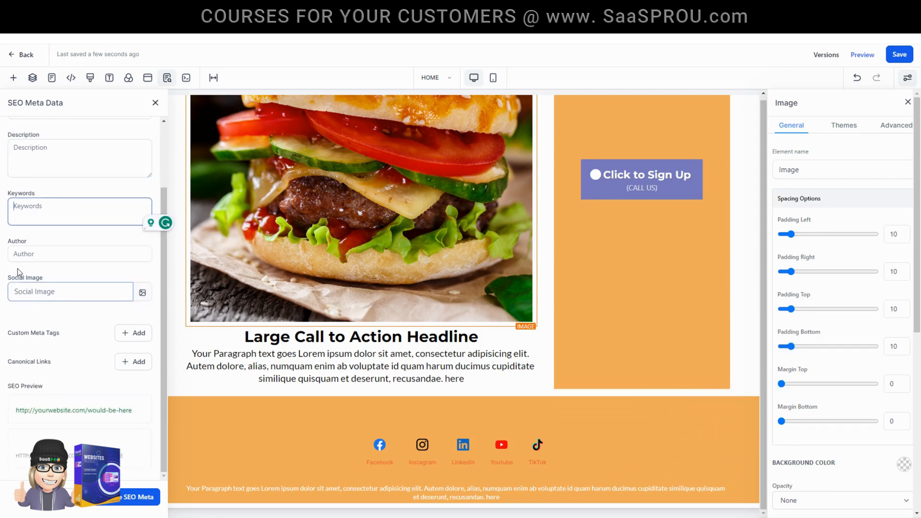